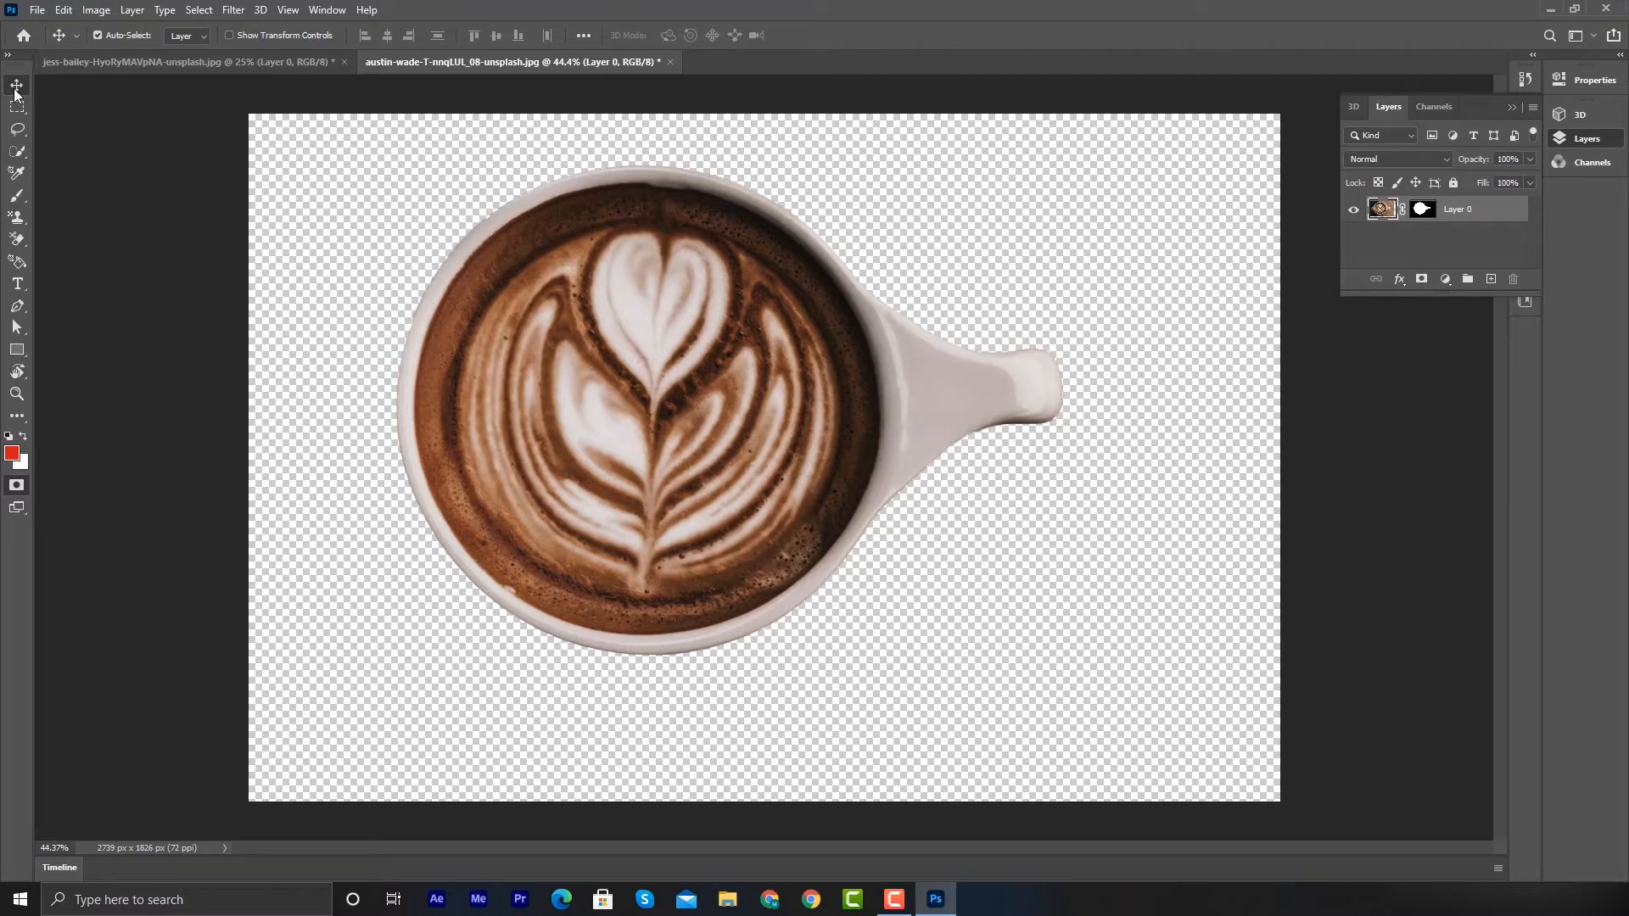
Bring the cut-out coffee cup into the desk photo and place it below the glasses, beside the pencils
drag(647, 399, 750, 511)
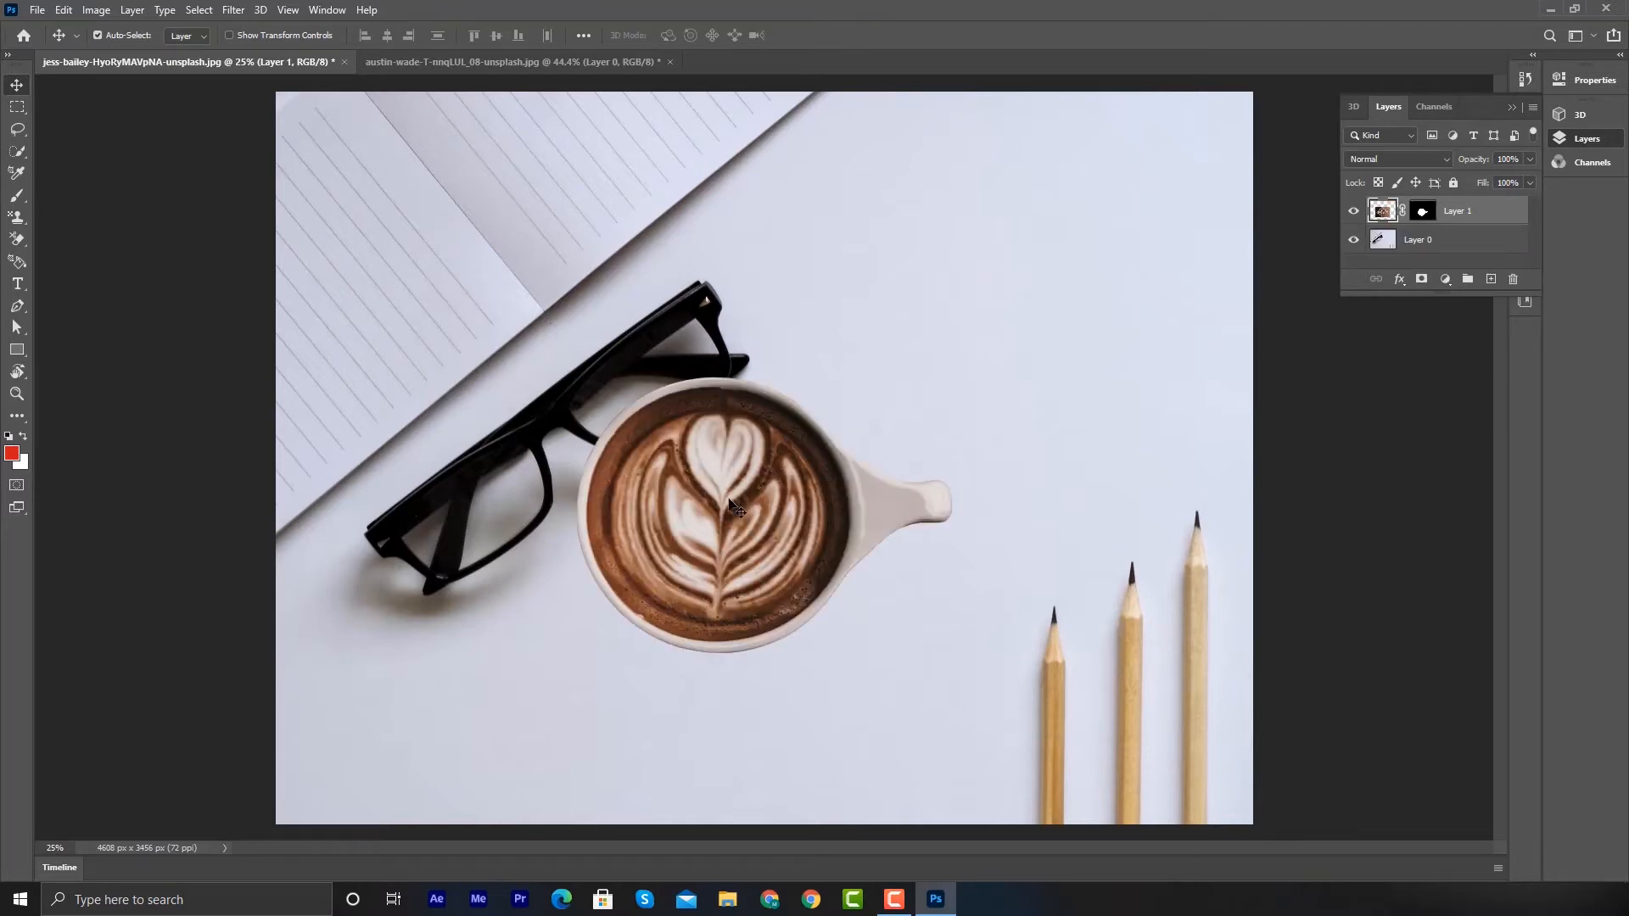
drag(736, 509, 737, 637)
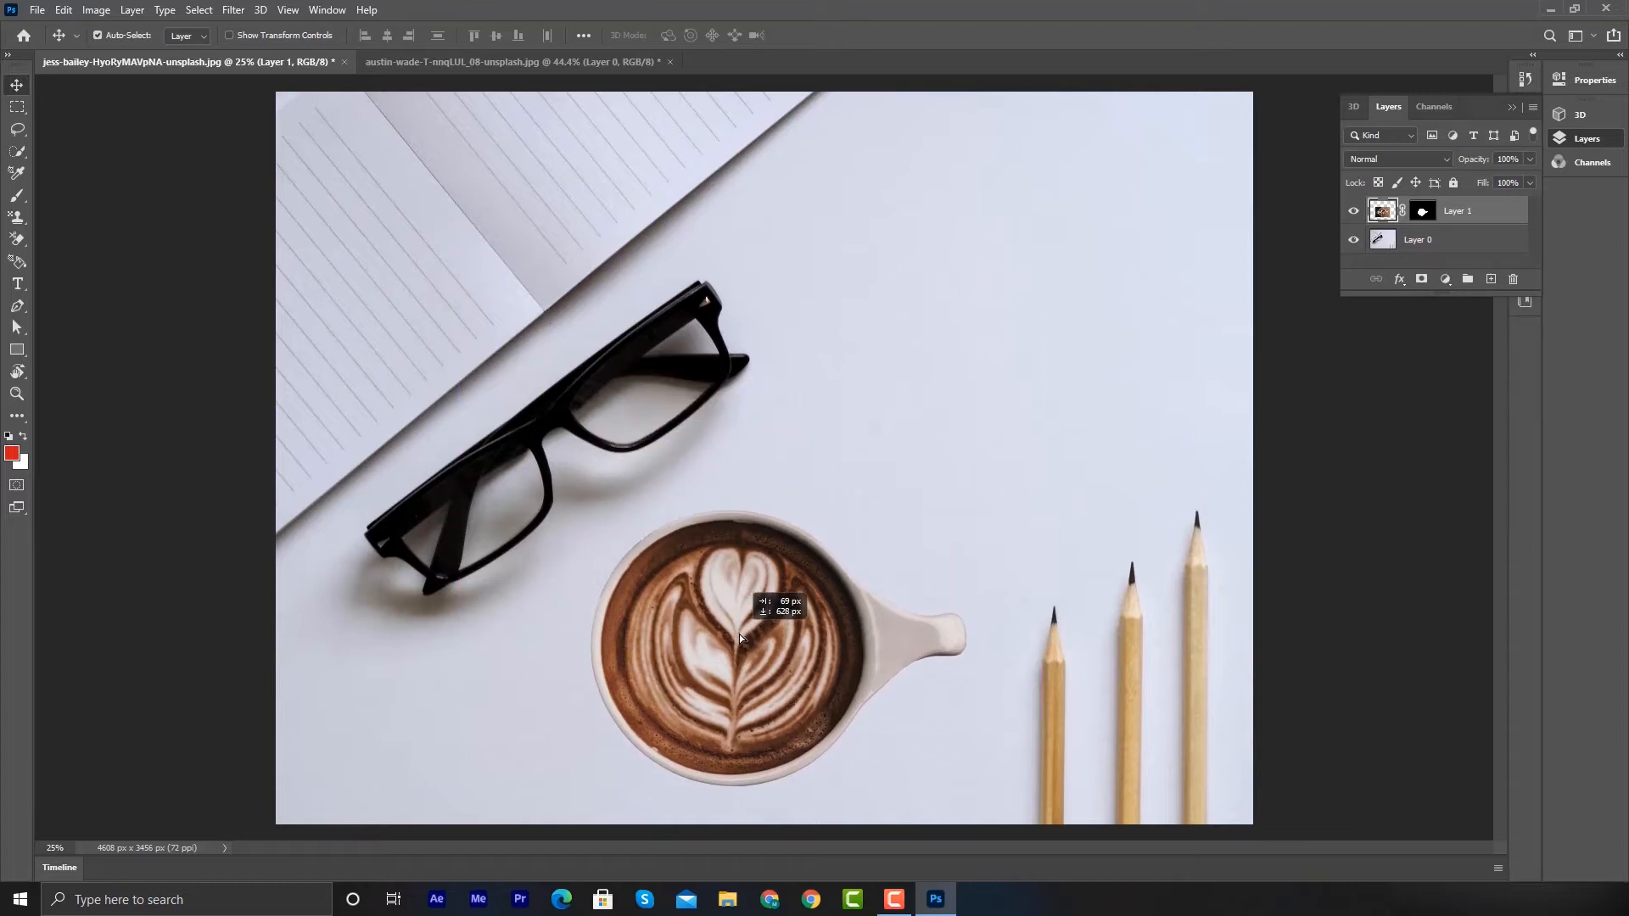
drag(740, 637, 750, 658)
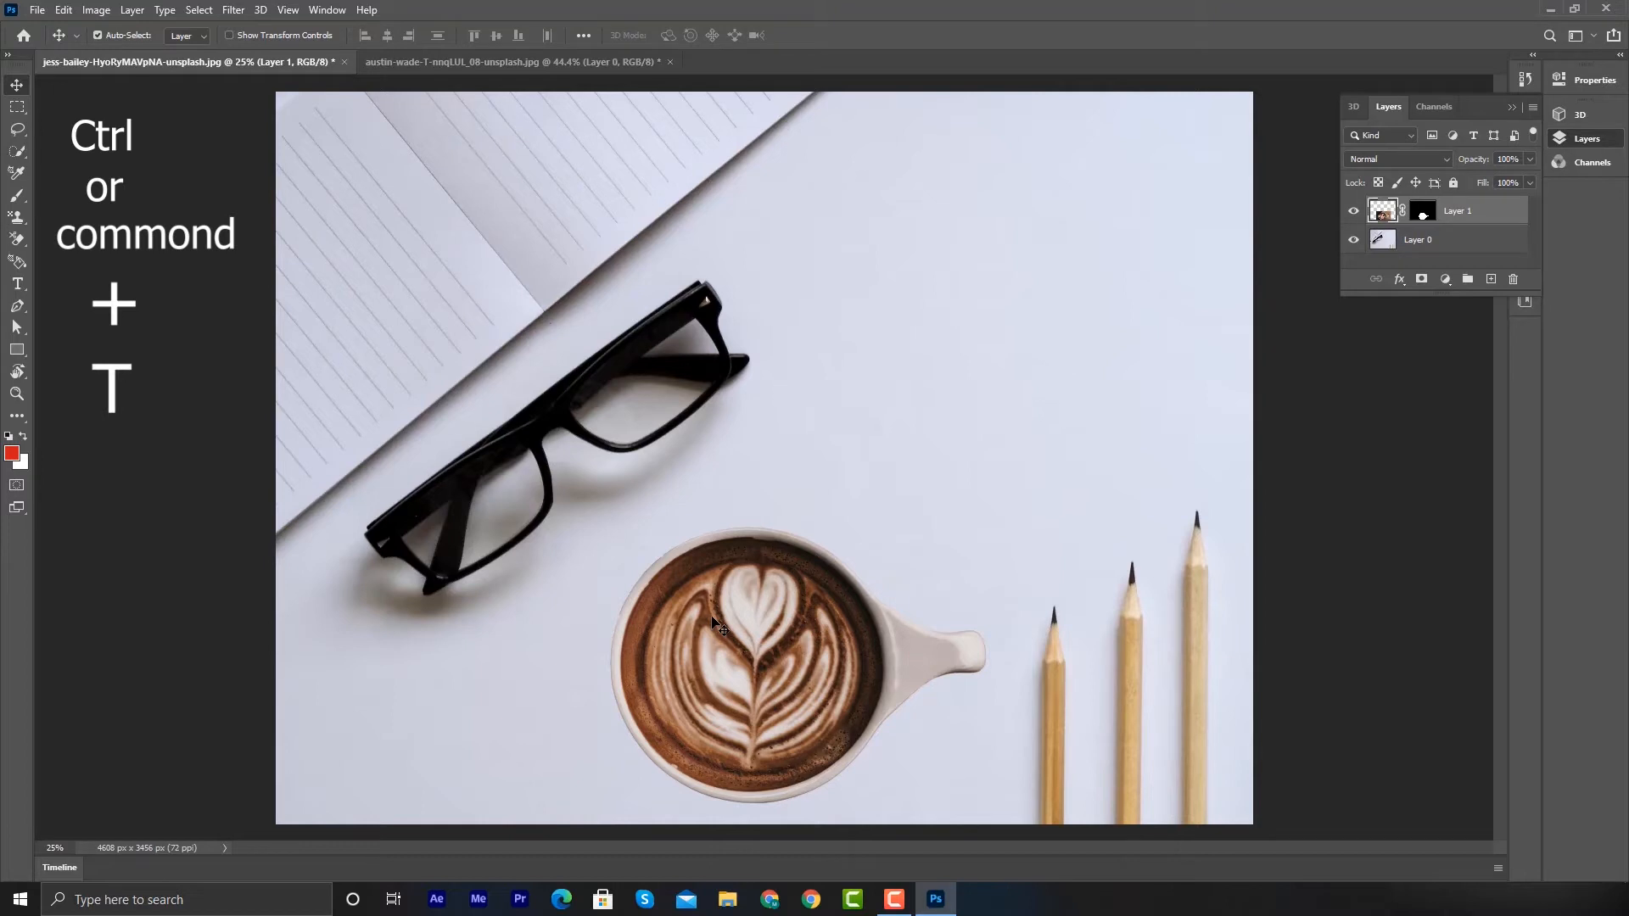
Scale the coffee cup down to about 78.2% with Free Transform and reposition it on the empty desk area
key(ctrl)
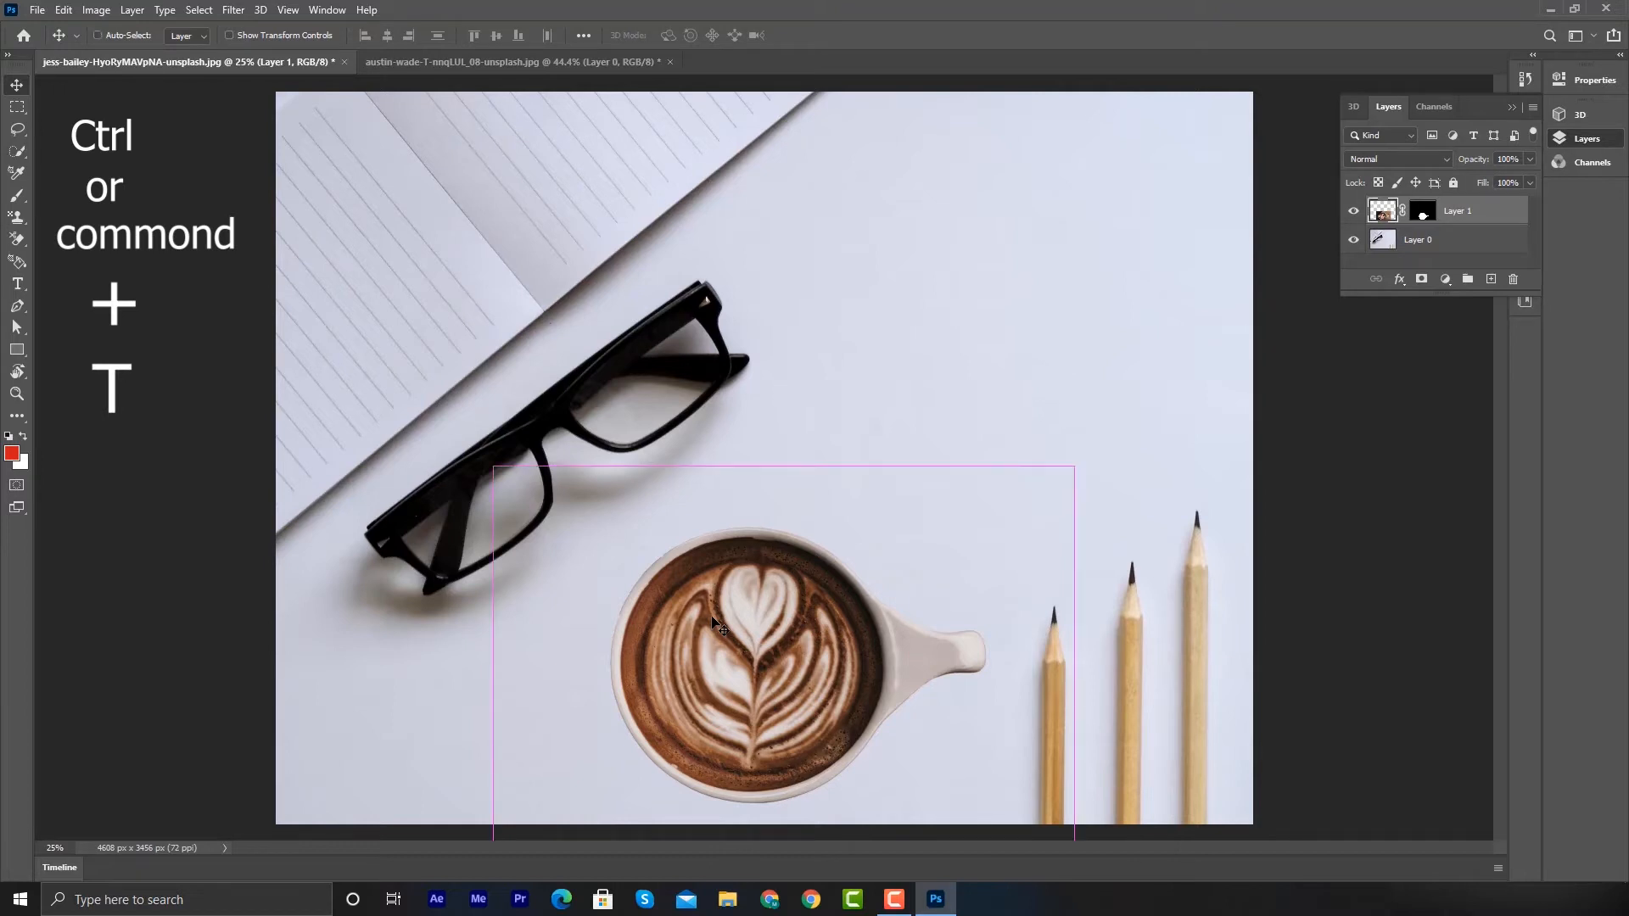
key(ctrl+t)
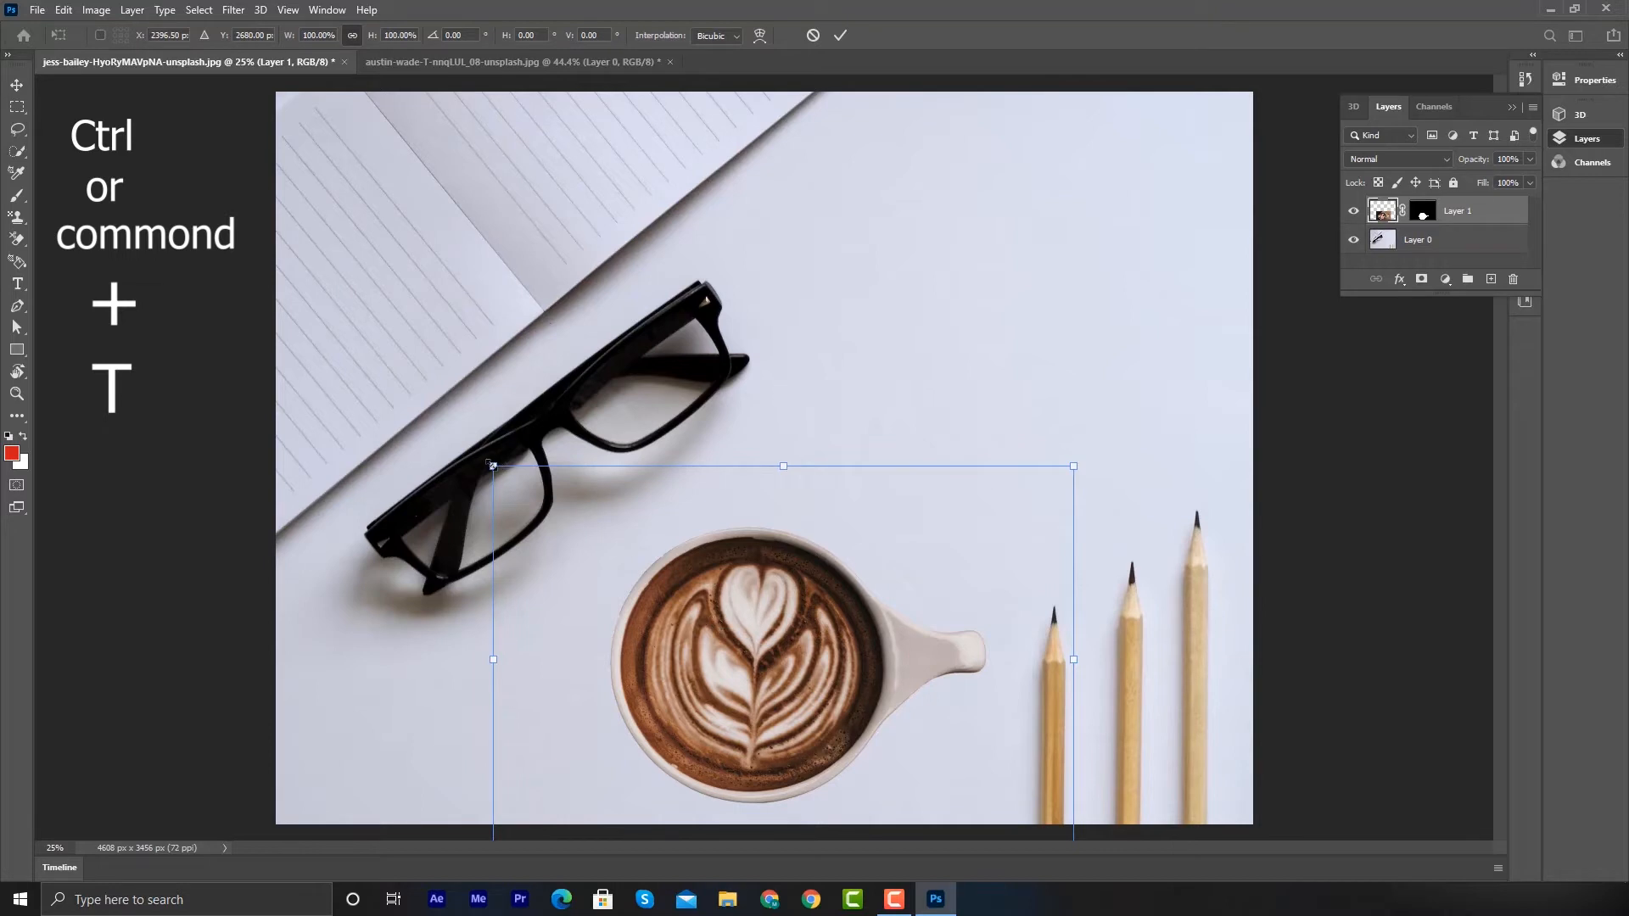
drag(493, 466, 621, 542)
drag(824, 692, 790, 673)
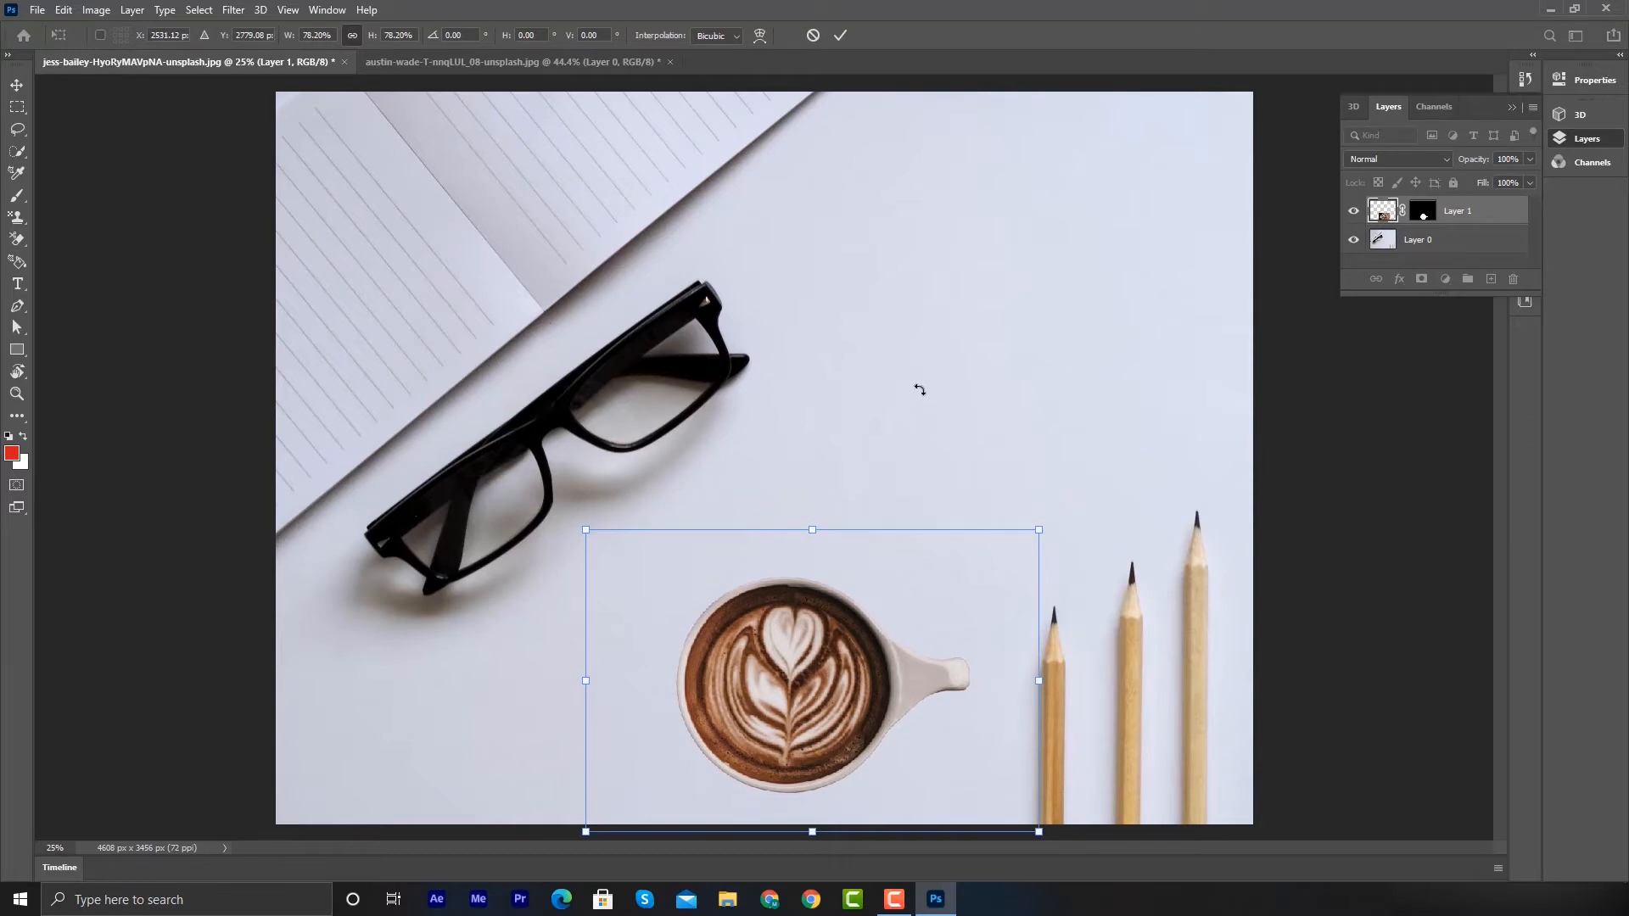
click(841, 36)
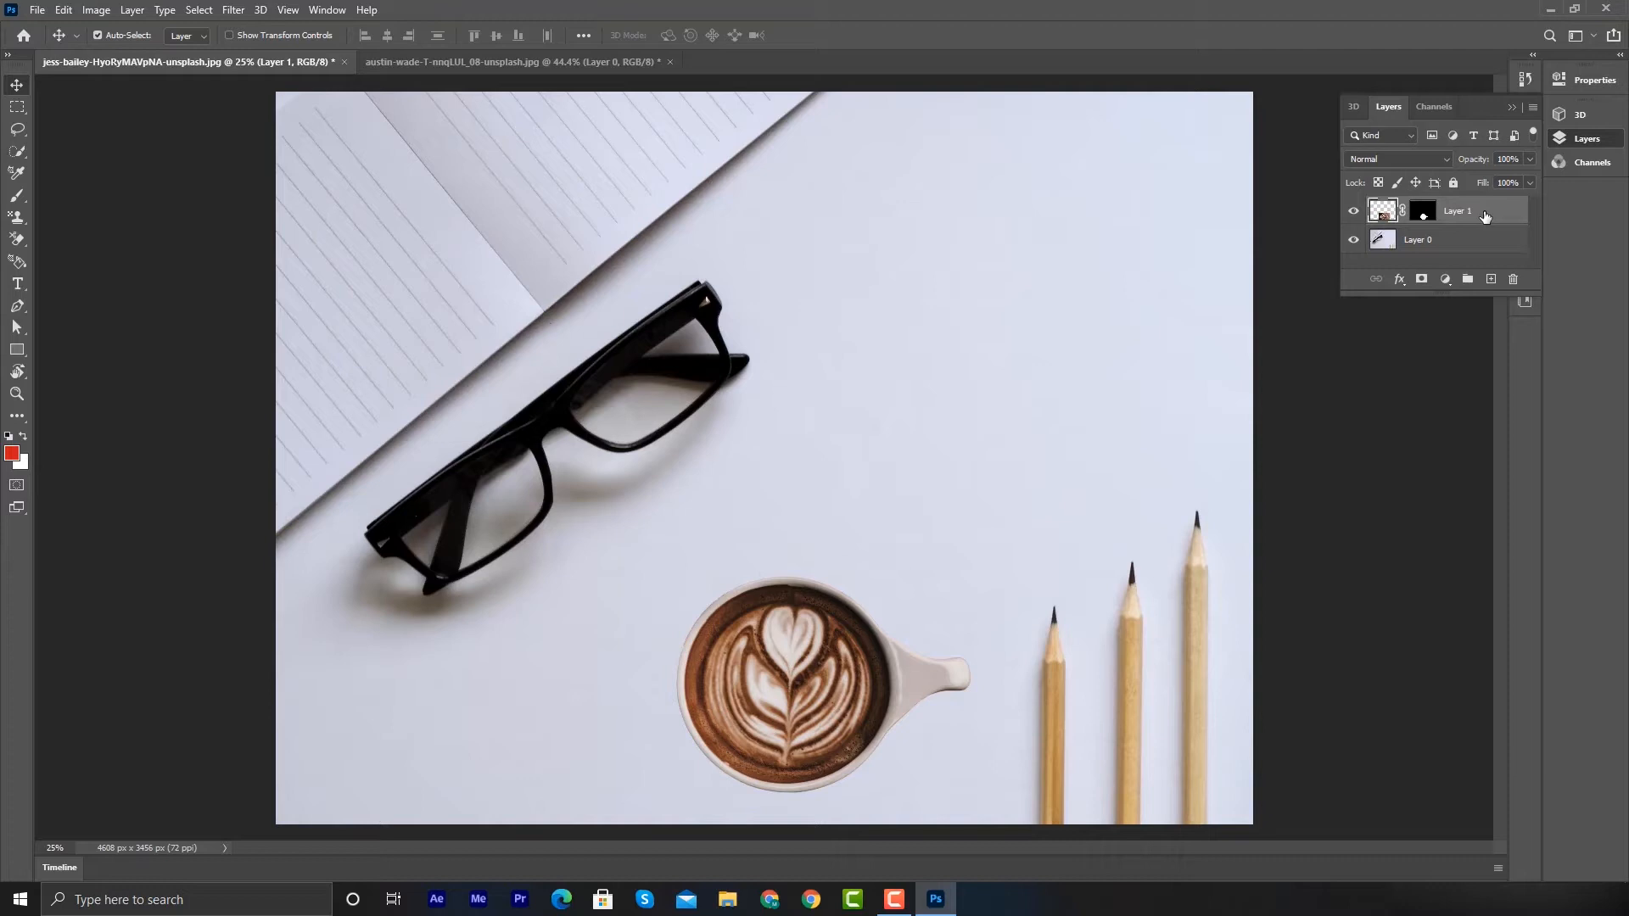
Duplicate the coffee cup layer and place the copy beneath the original Layer 1
key(ctrl)
key(ctrl+j)
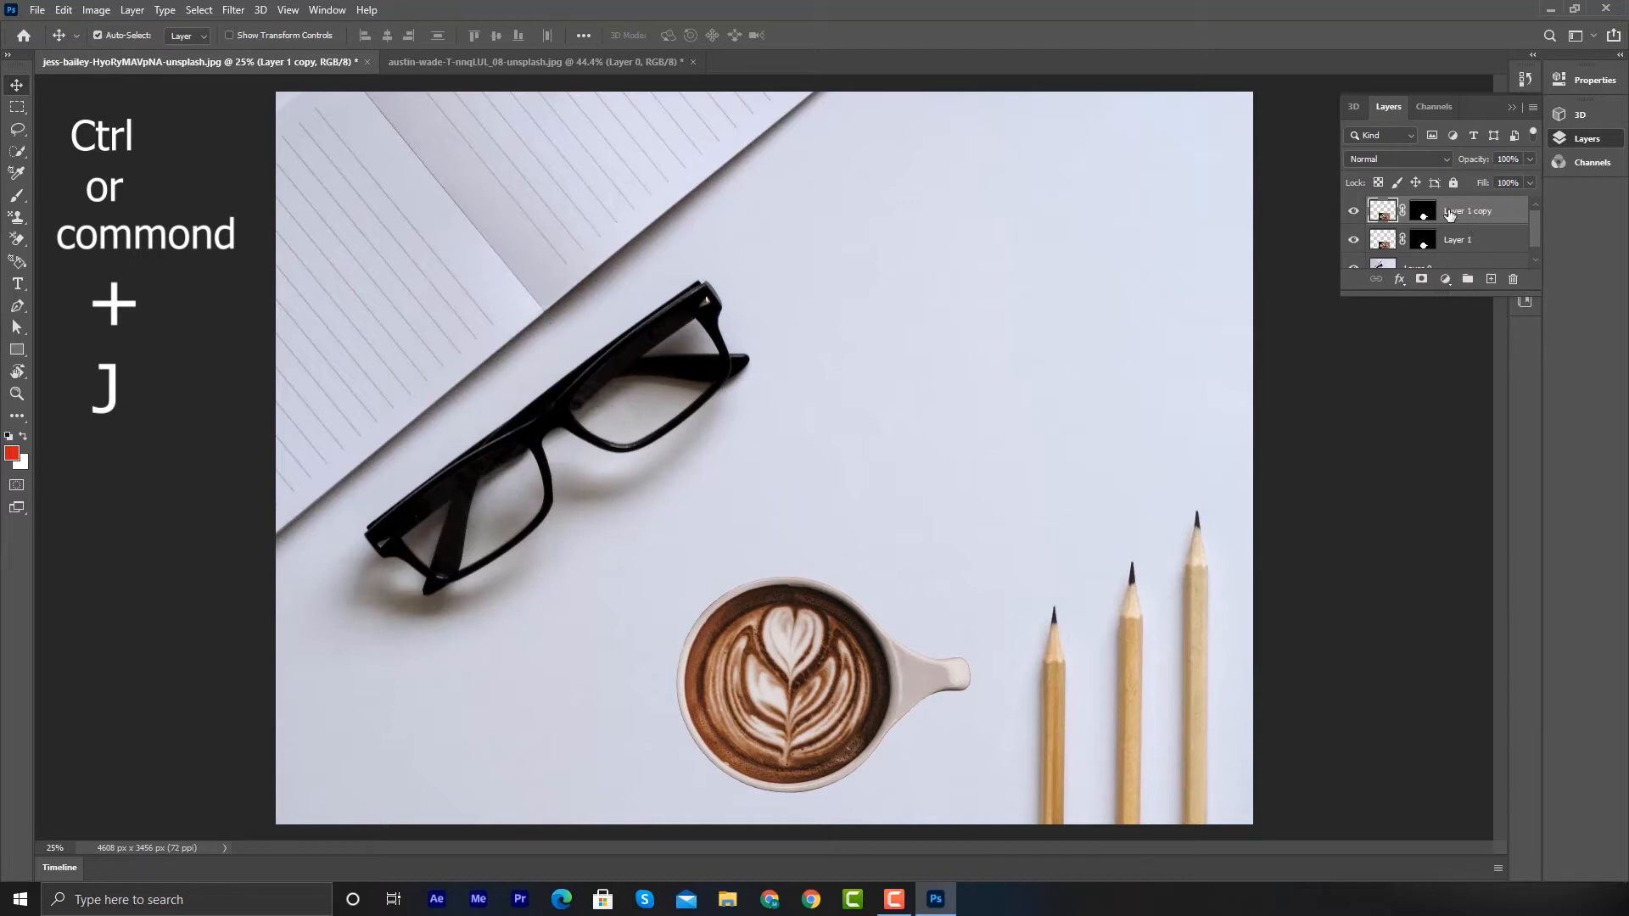
drag(1450, 214, 1446, 247)
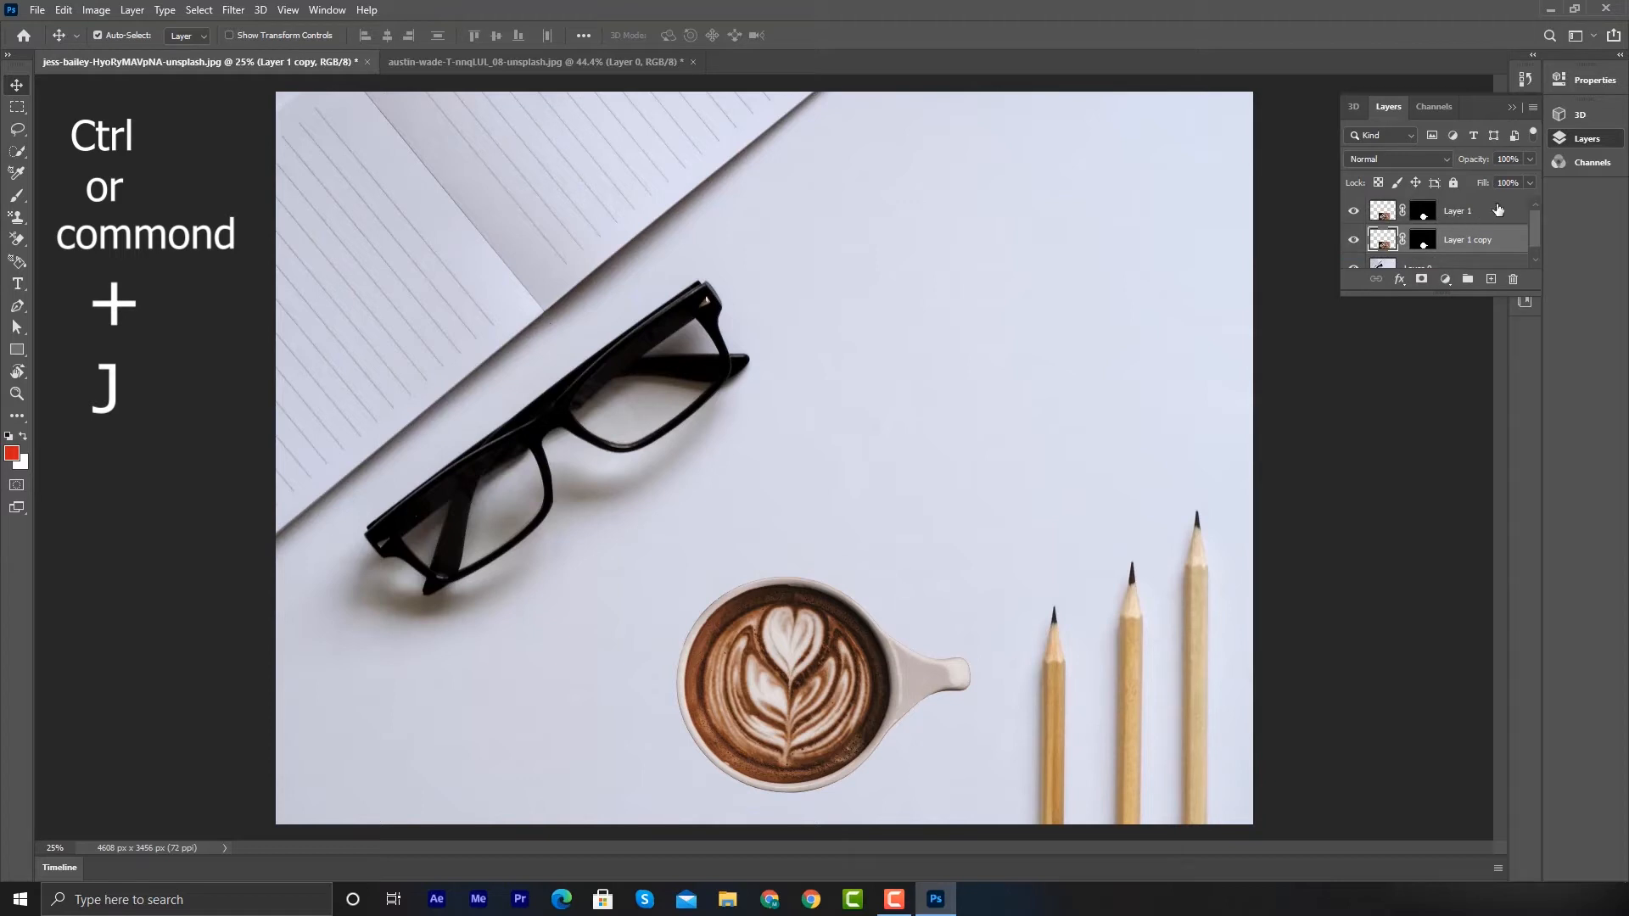
Lock and hide the original cup layer, Layer 1
click(1488, 214)
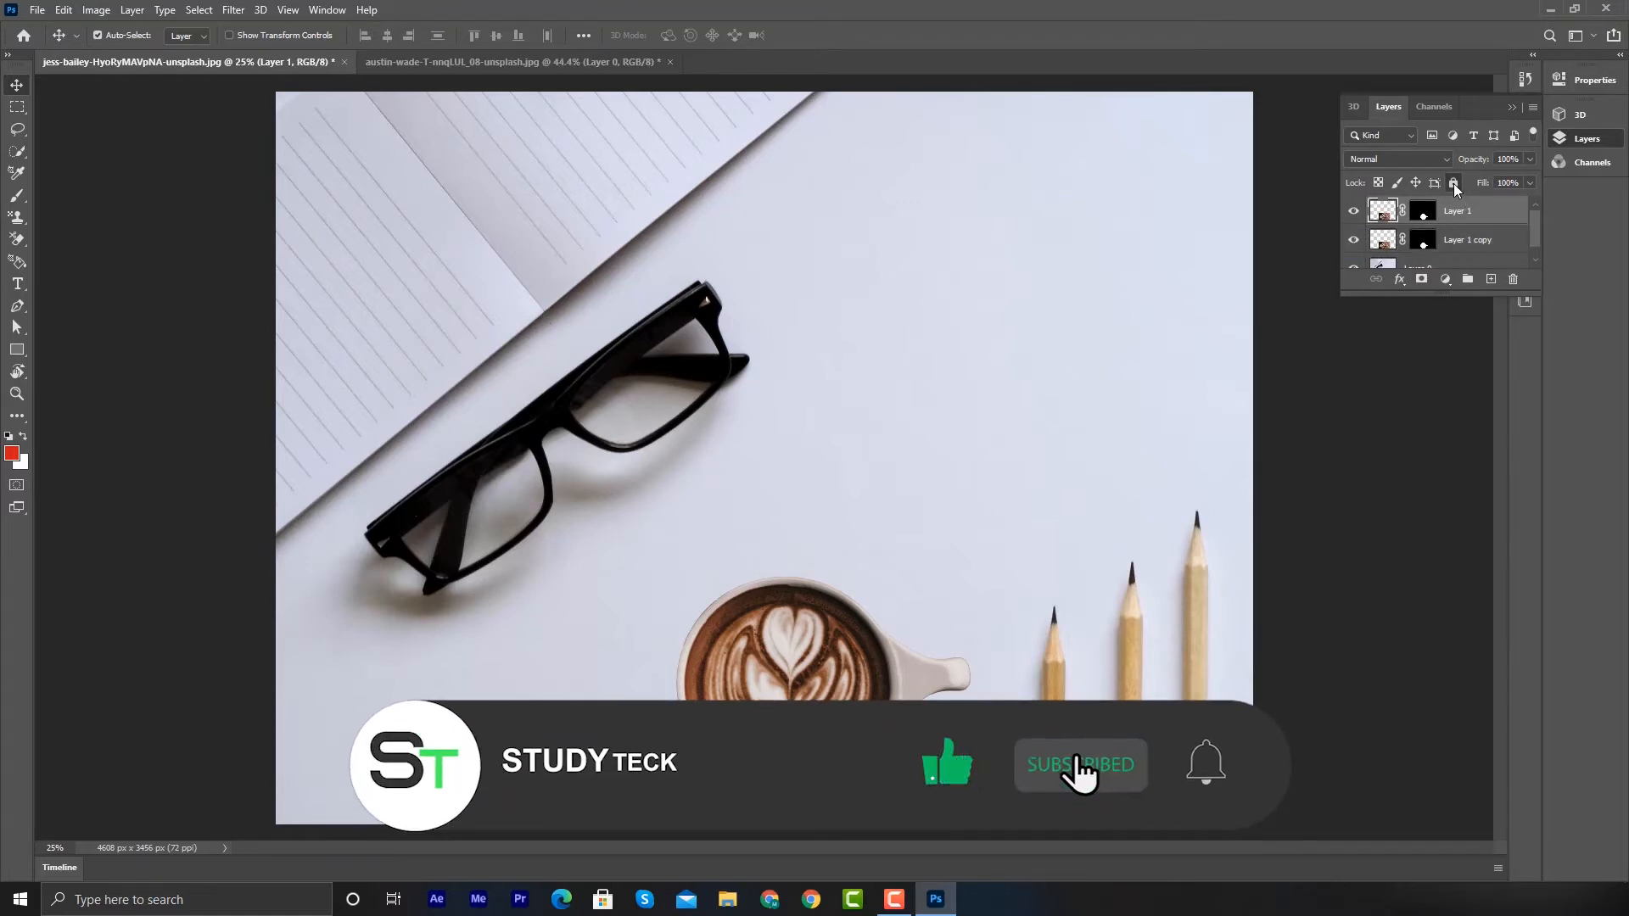
click(1453, 183)
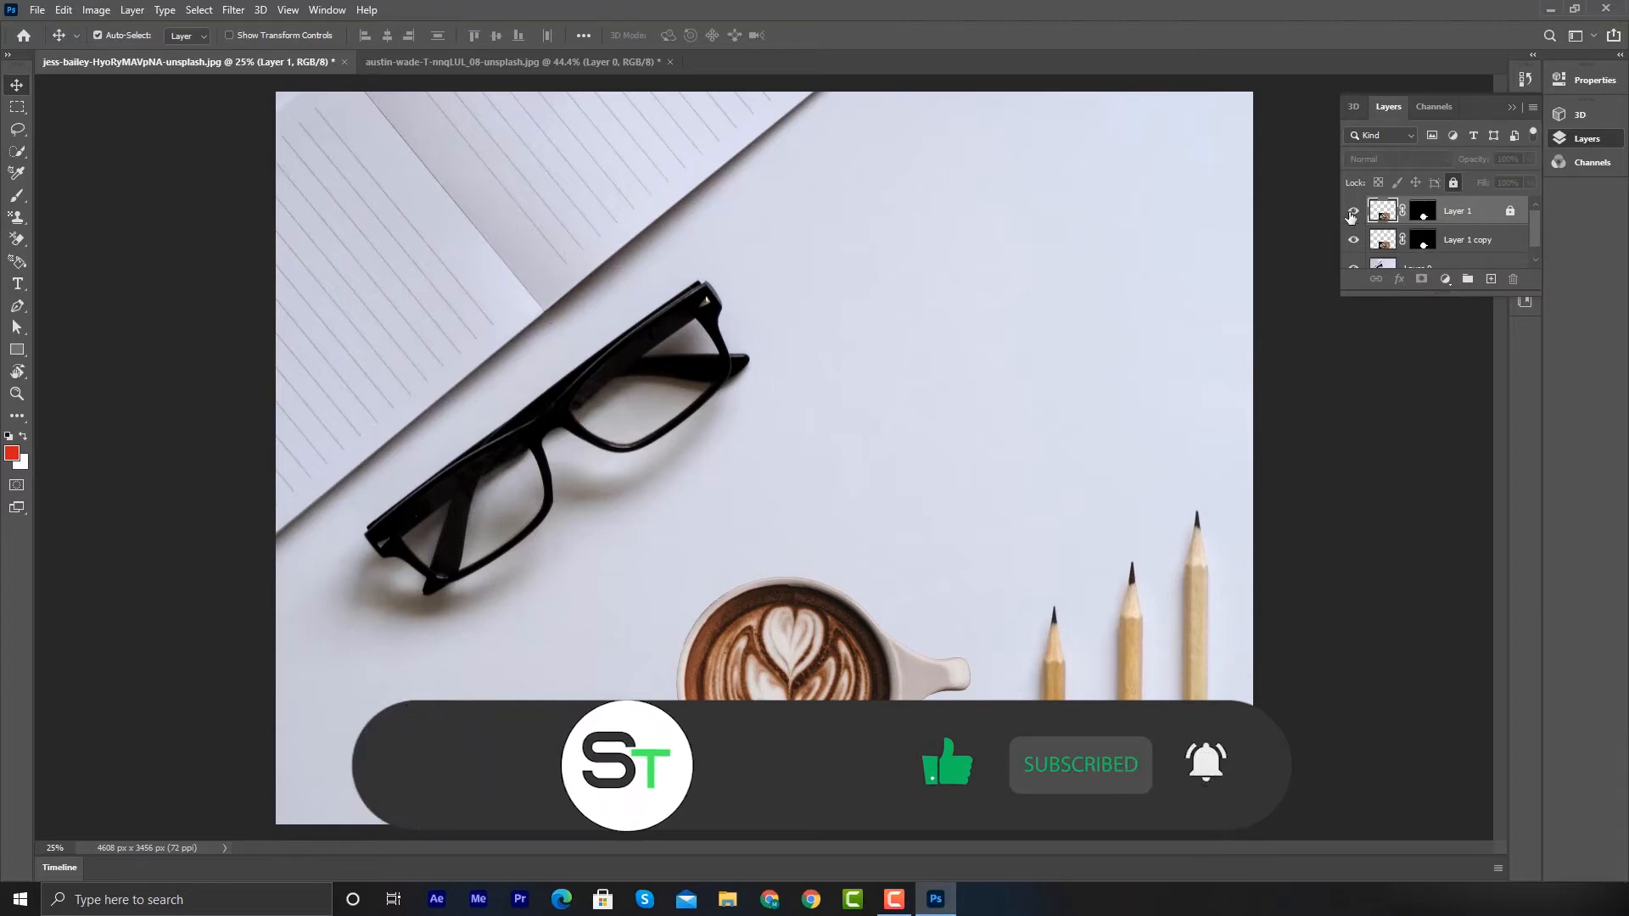
click(1354, 212)
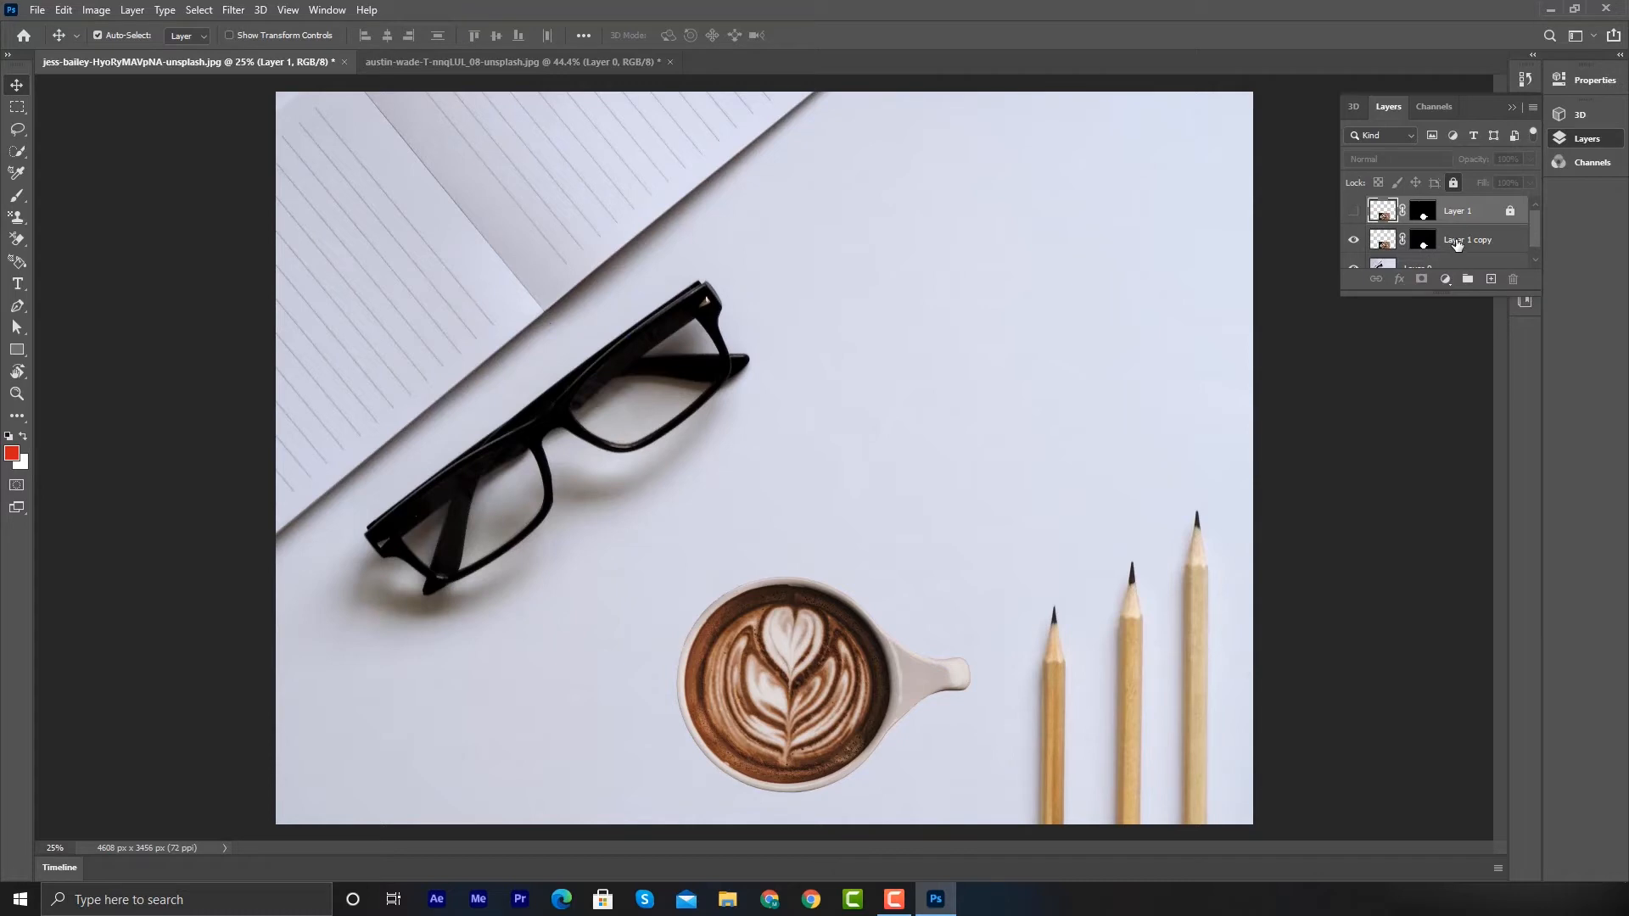
Enable a Drop Shadow layer style on Layer 1 copy, keeping the cup and glasses in view
click(1457, 244)
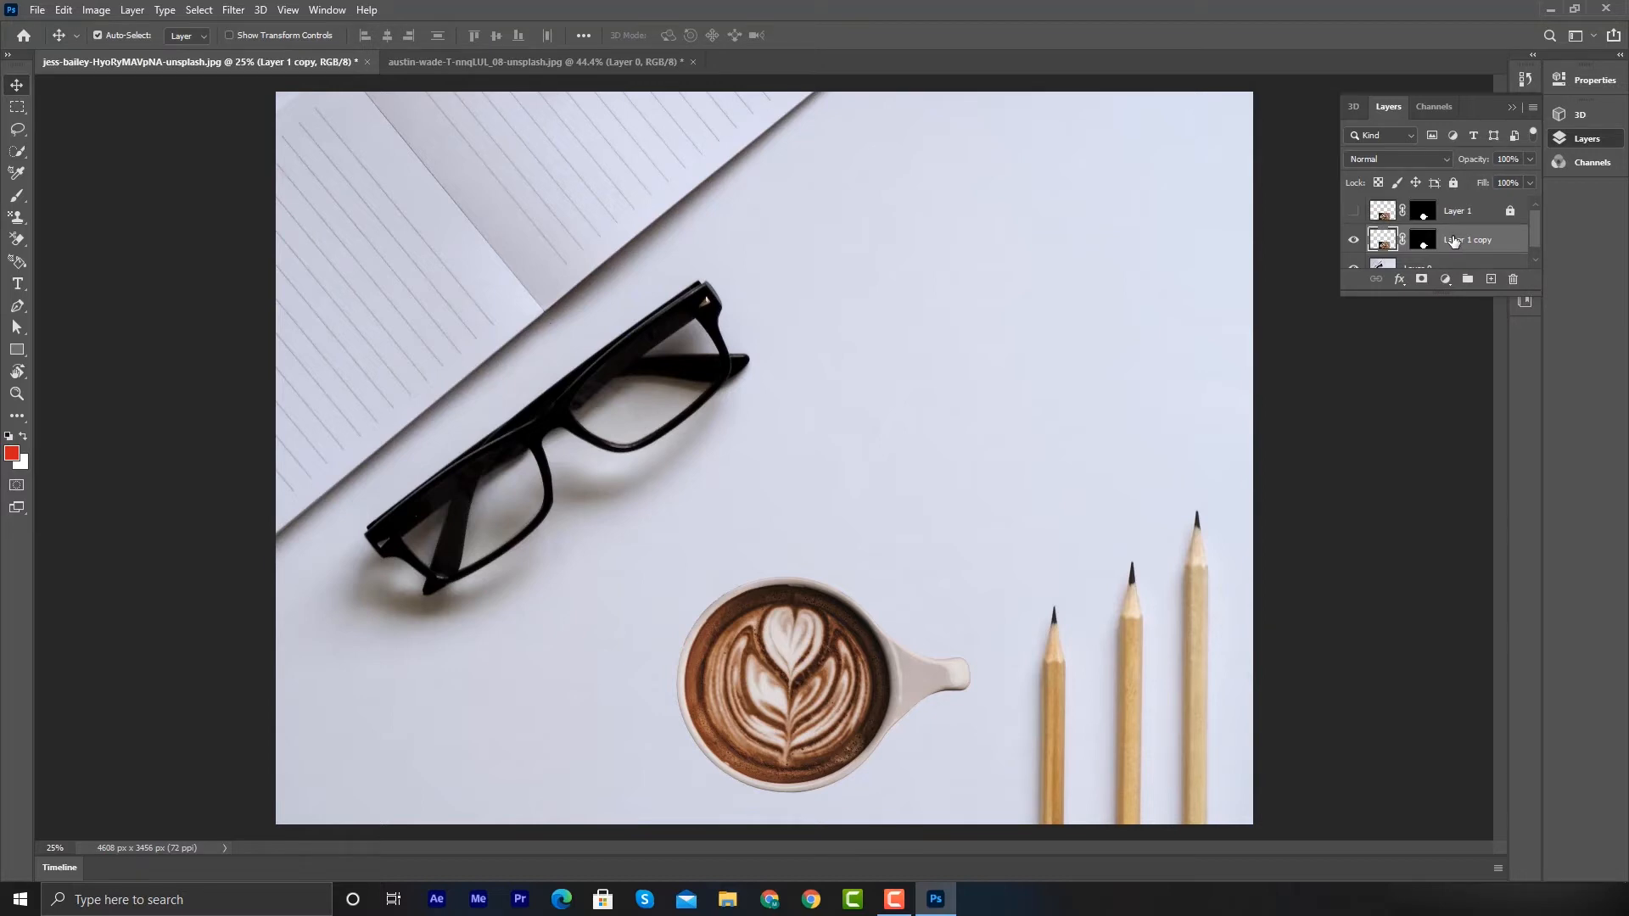
right_click(1453, 241)
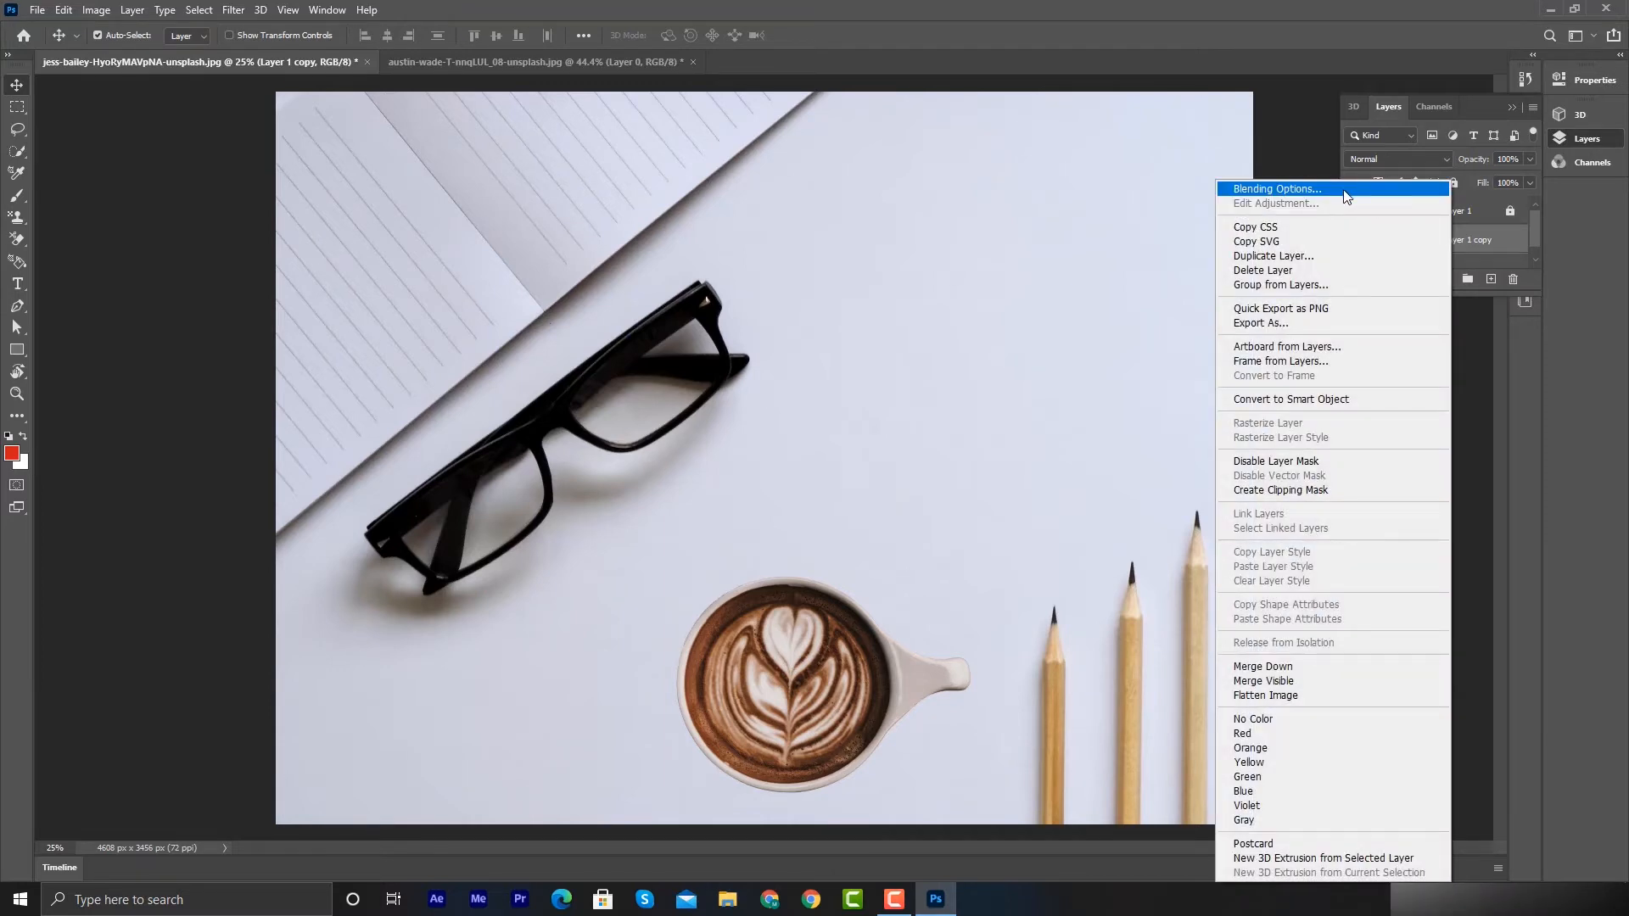
click(1276, 190)
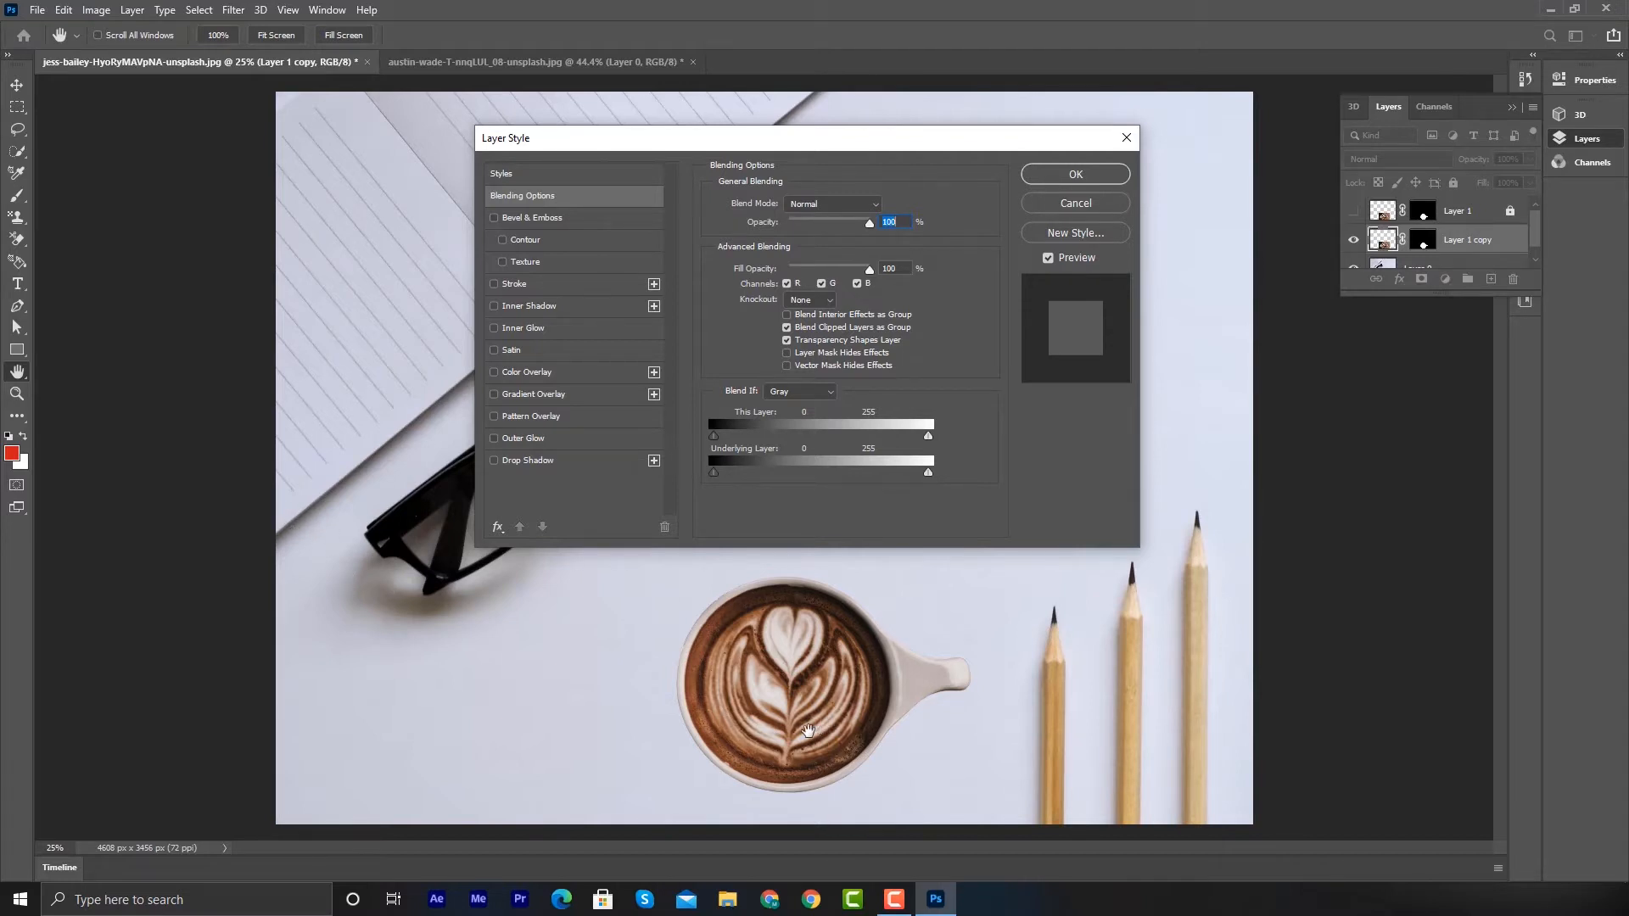
click(552, 465)
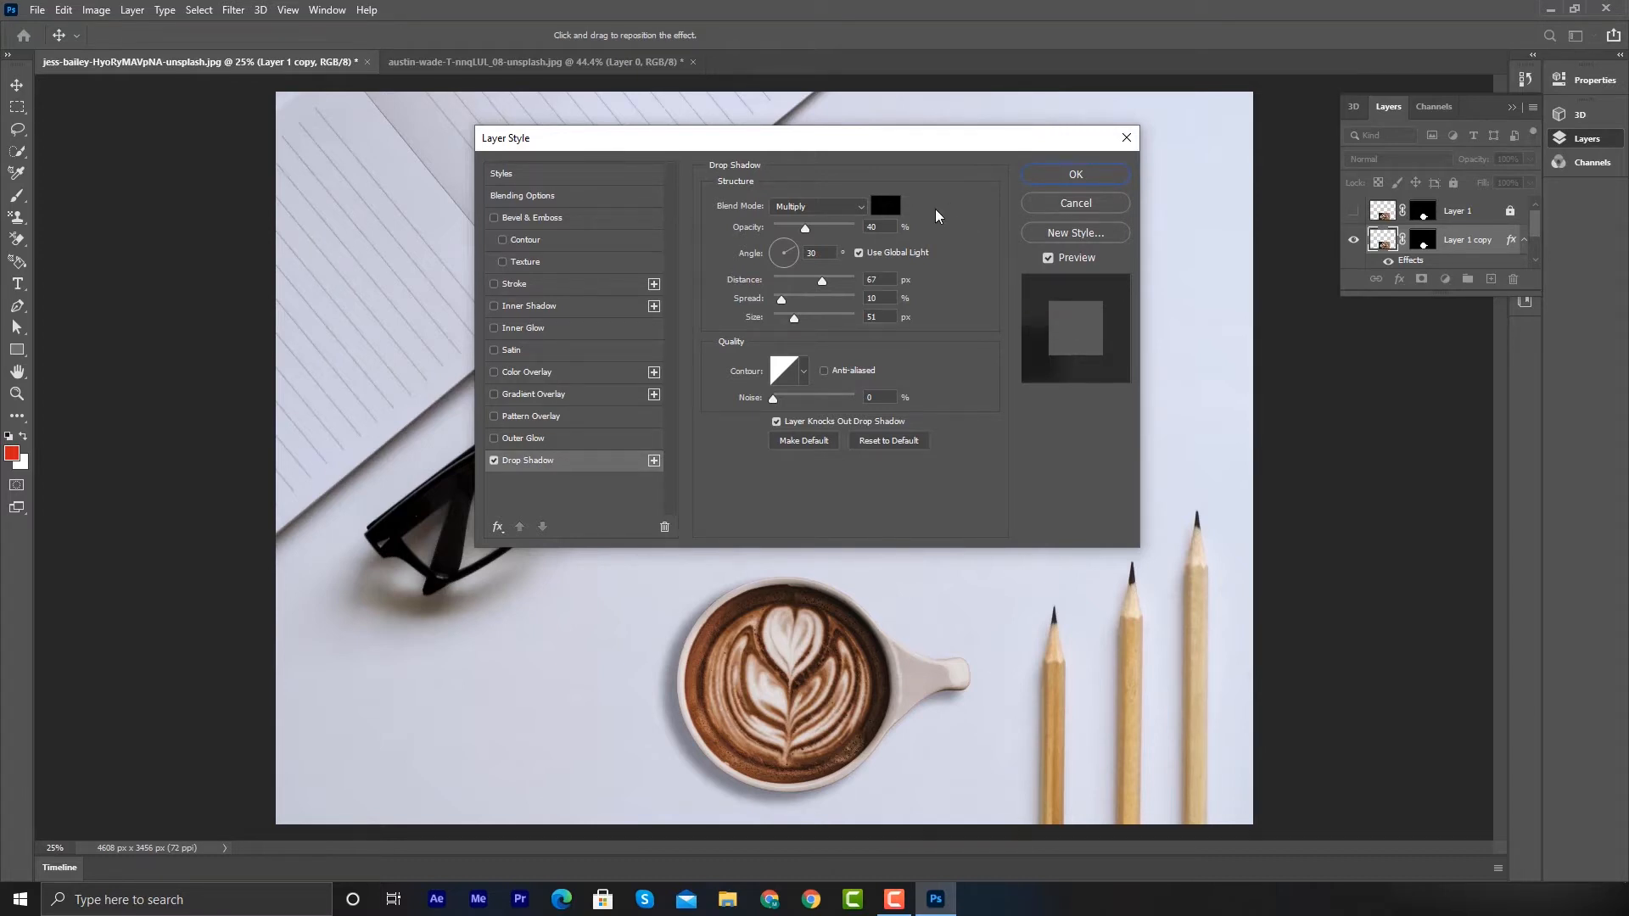
drag(849, 143, 1159, 149)
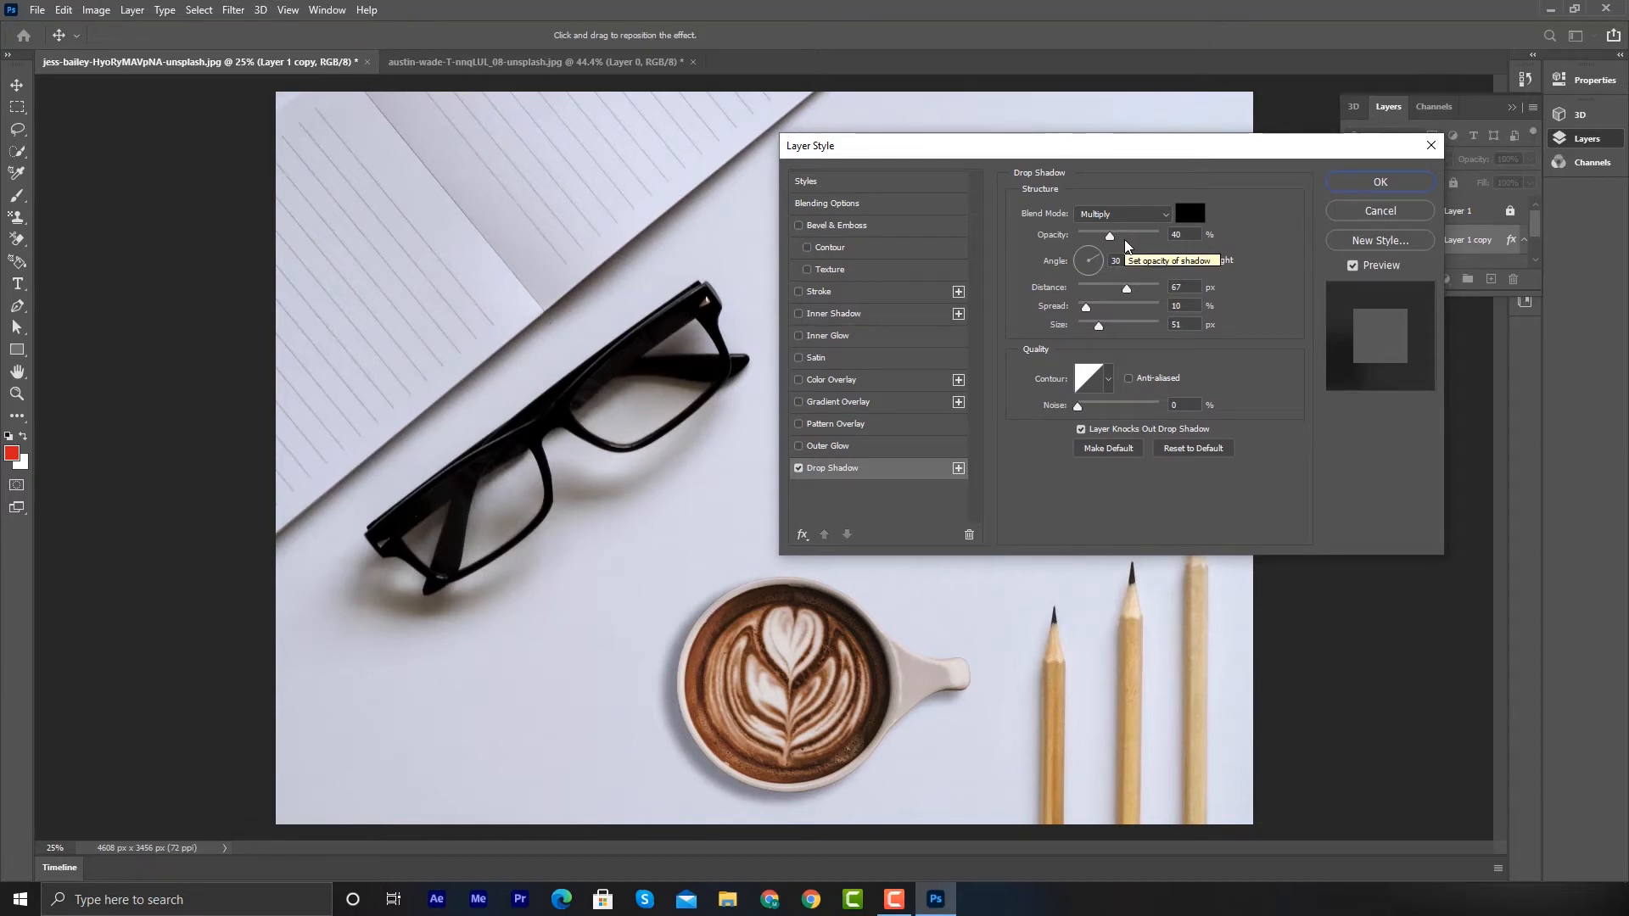
Set the cup's drop shadow to 41% opacity and a 42° angle
click(1109, 235)
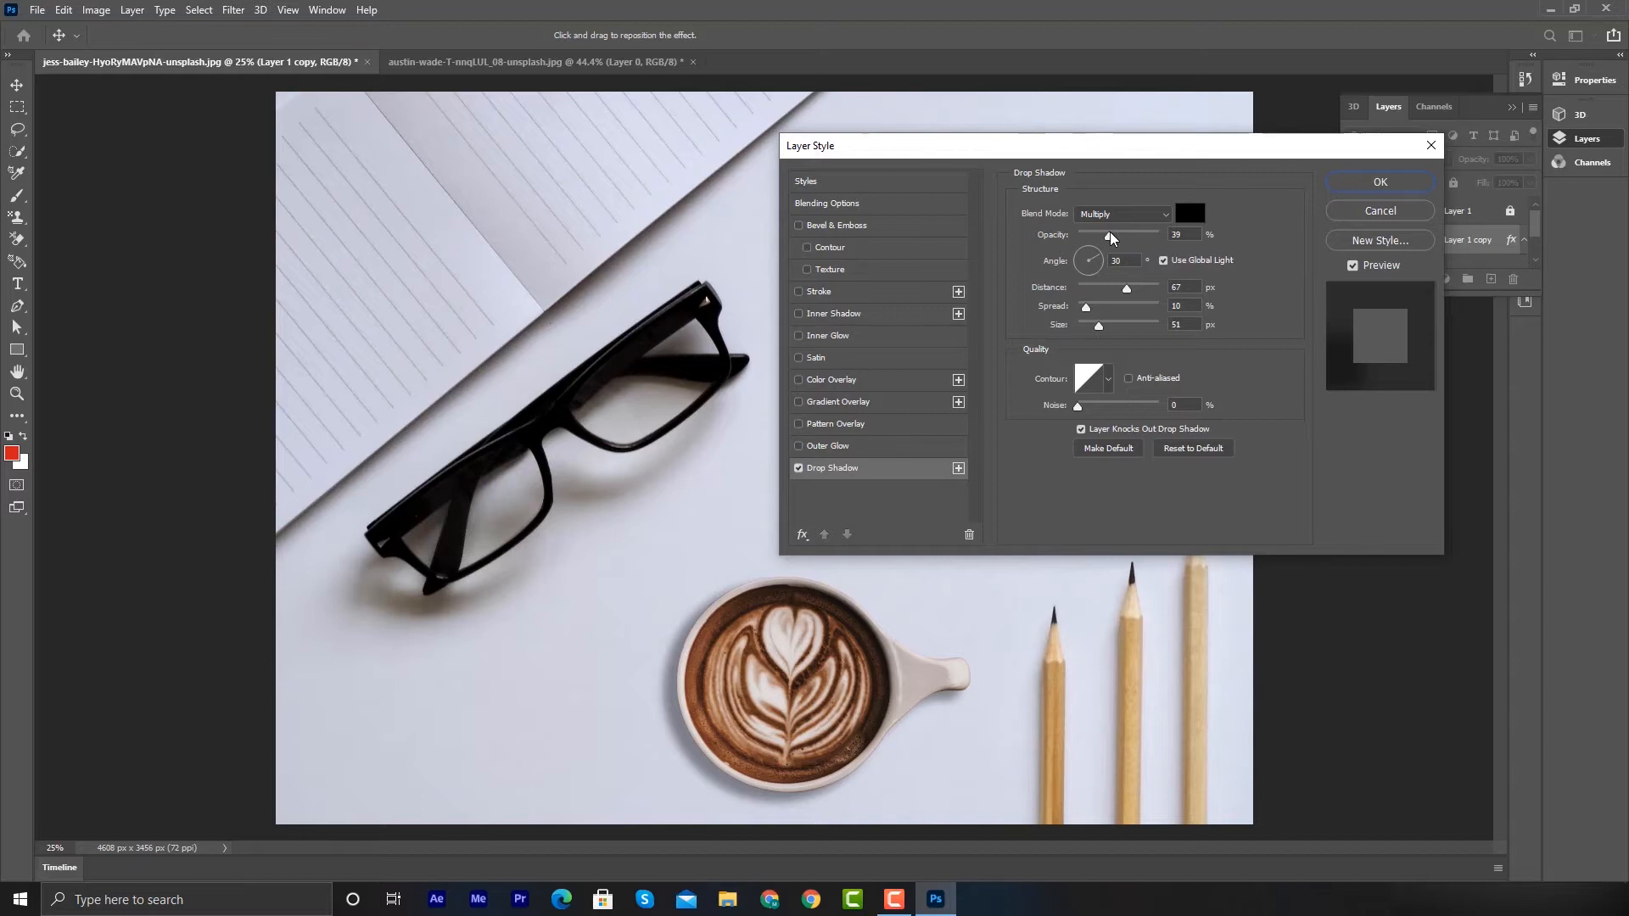
drag(1109, 236, 1106, 239)
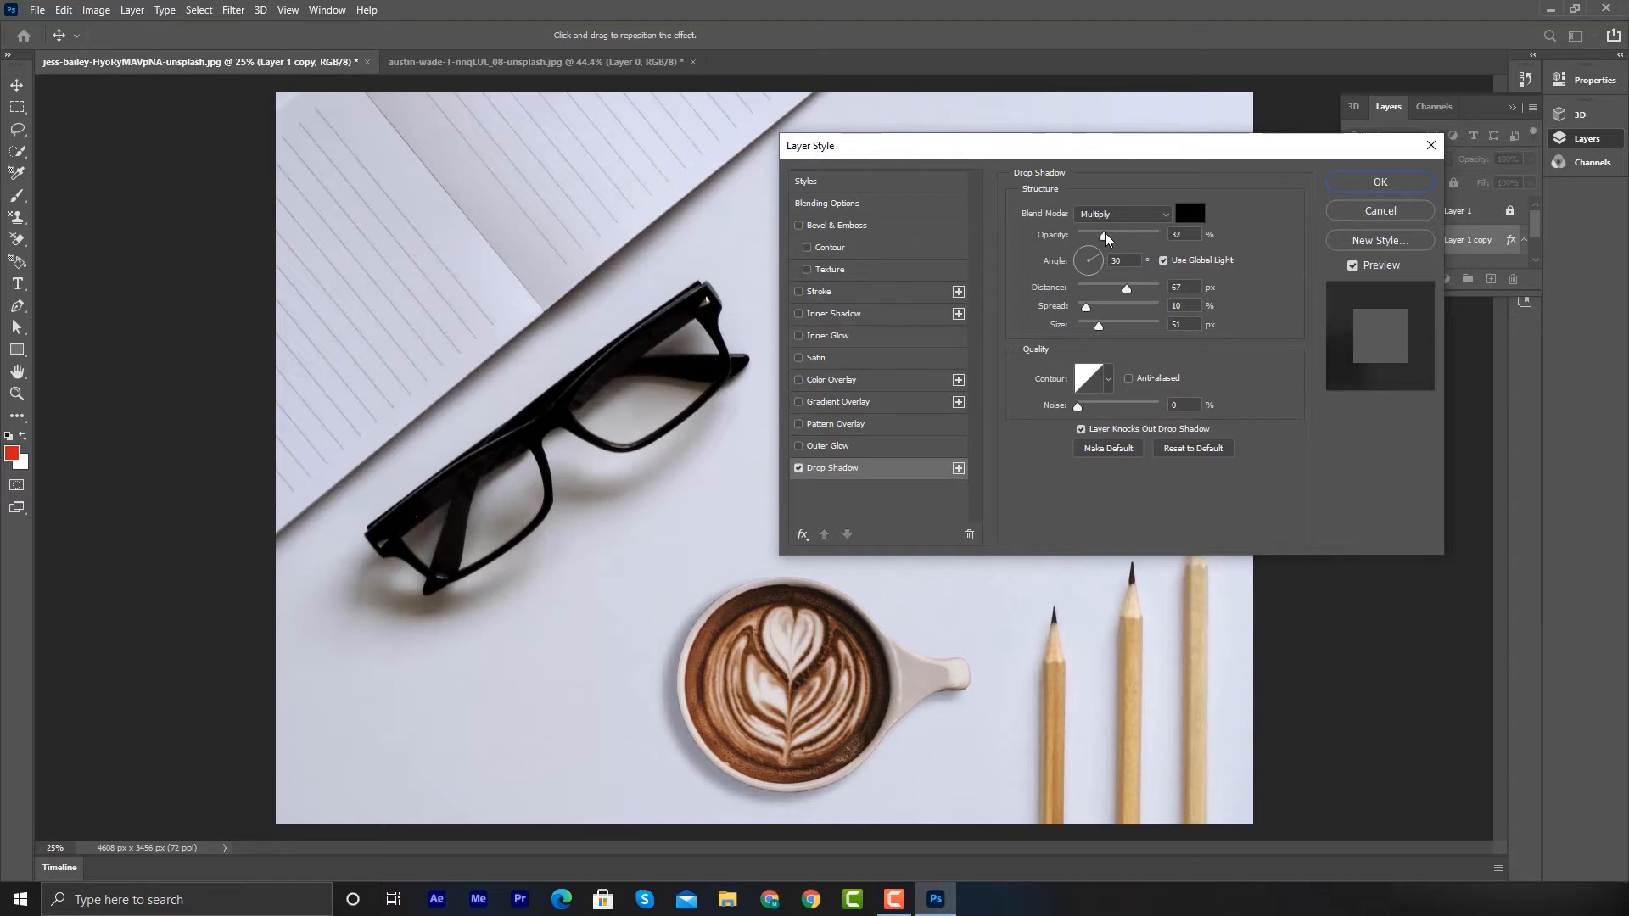
click(1105, 237)
drag(1105, 238, 1114, 241)
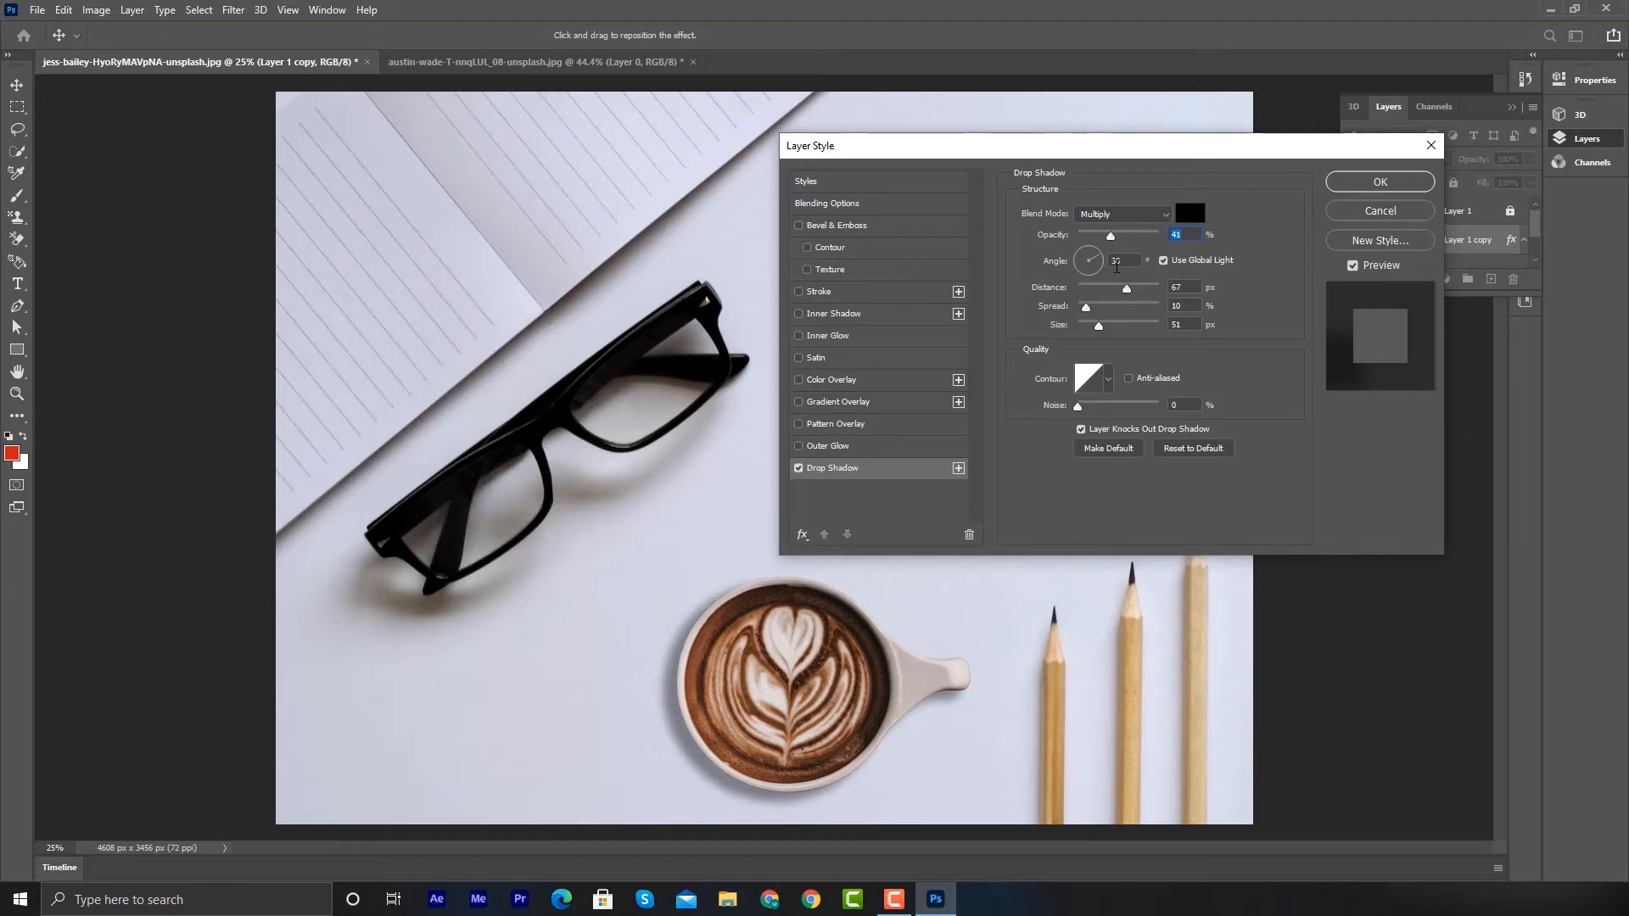
click(1094, 257)
key(Tab)
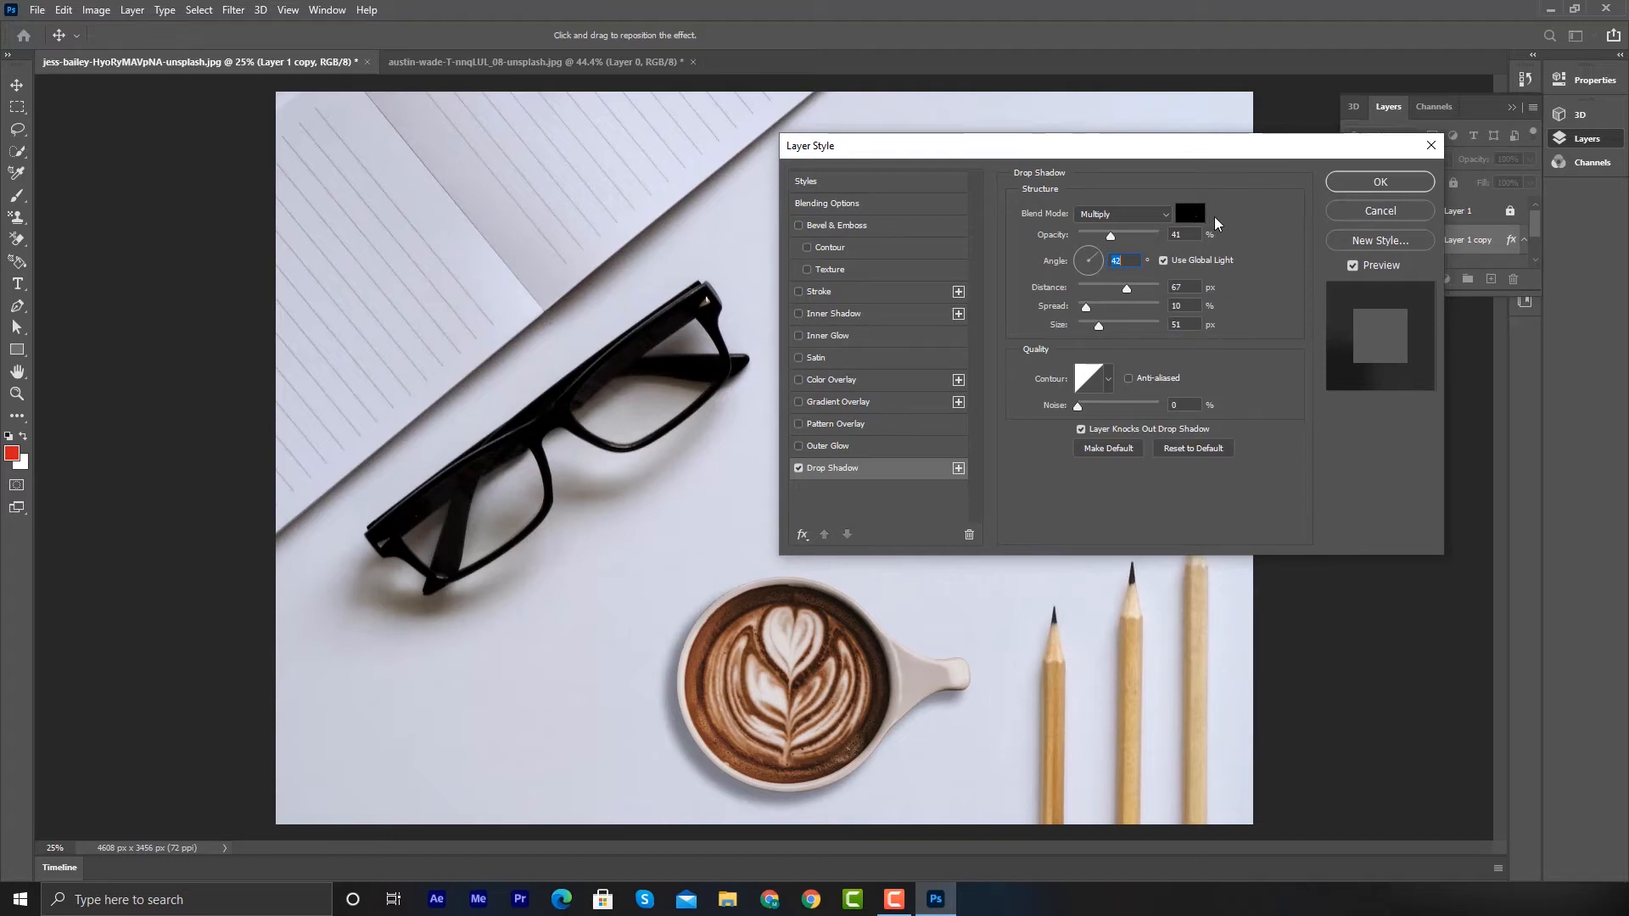
Keep the shadow colour at black (000000) with the Multiply blend mode, and apply the layer style
click(1192, 214)
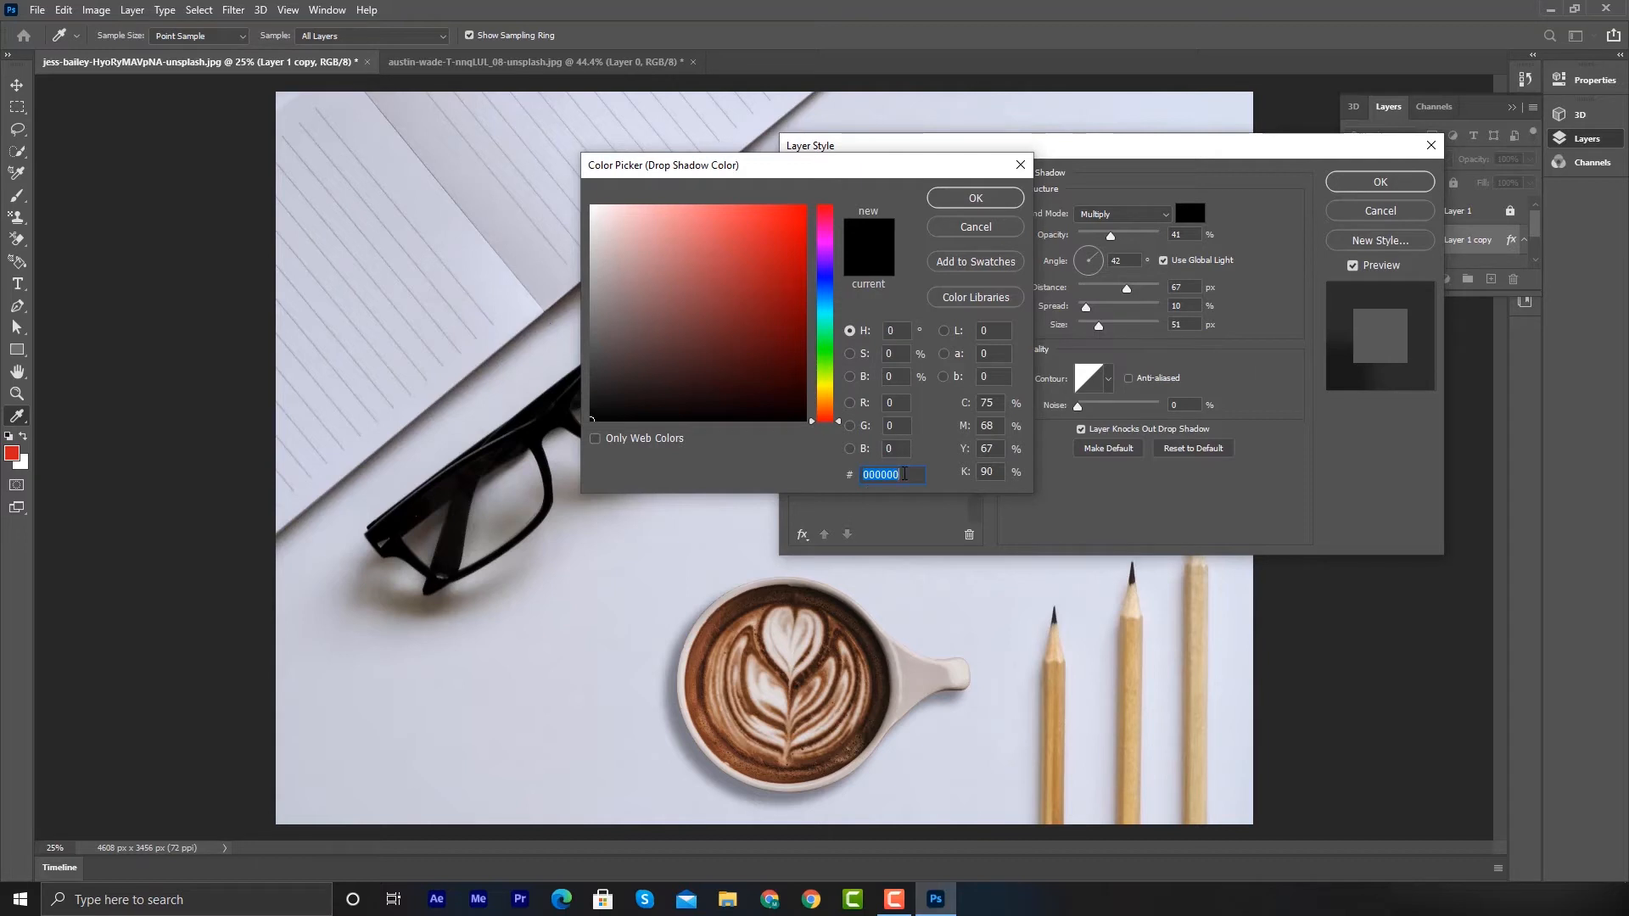
click(967, 198)
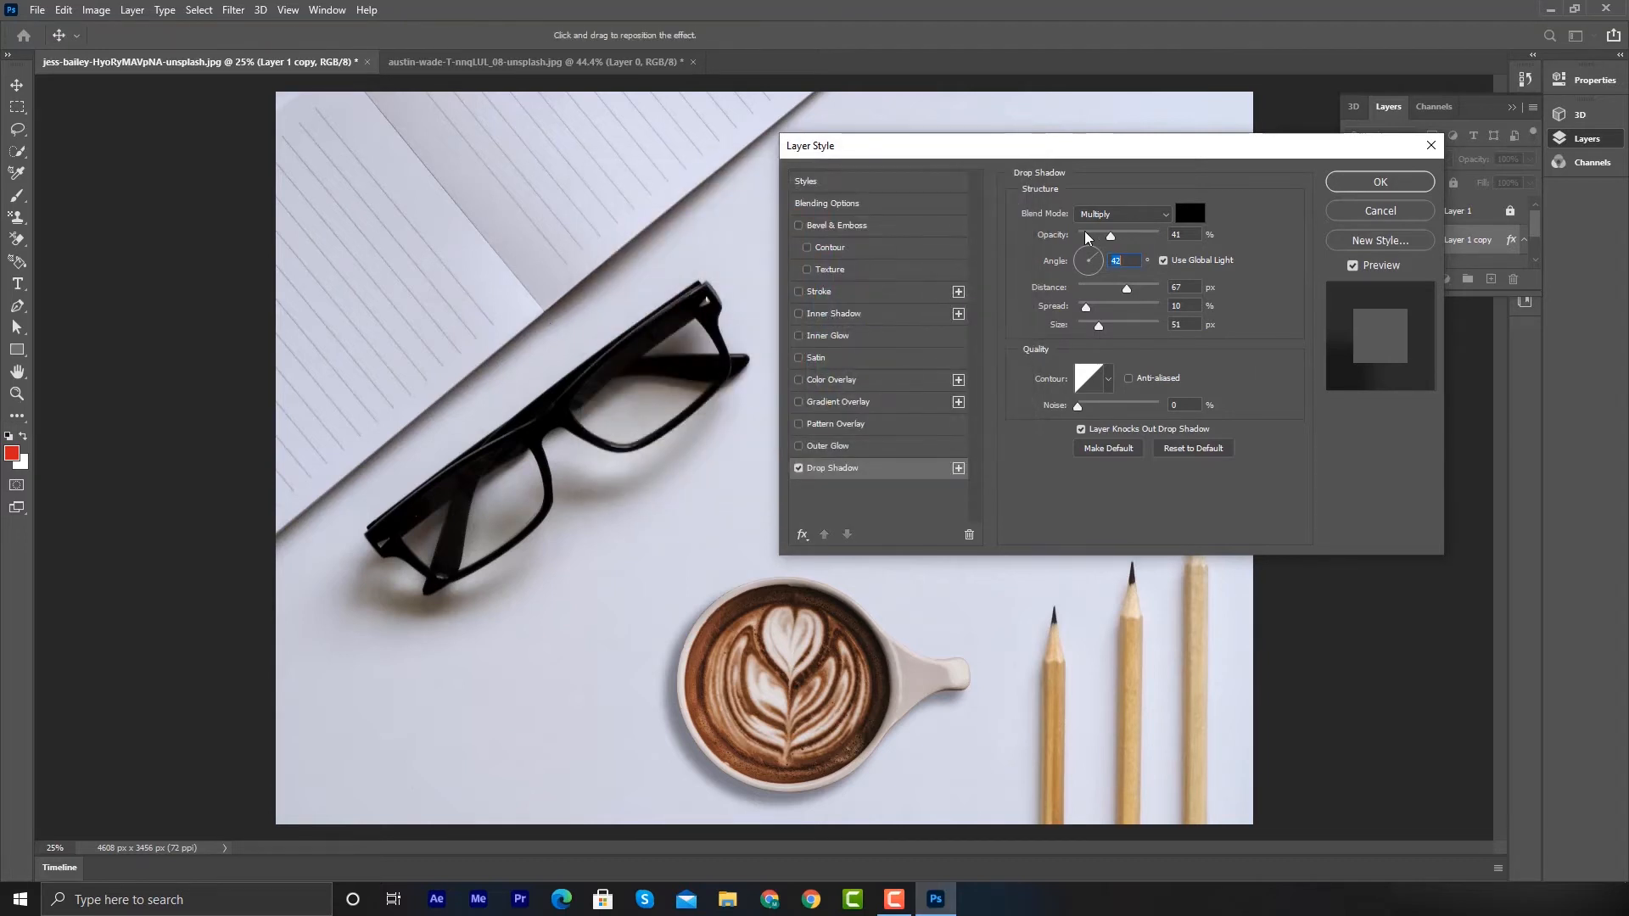
click(1132, 217)
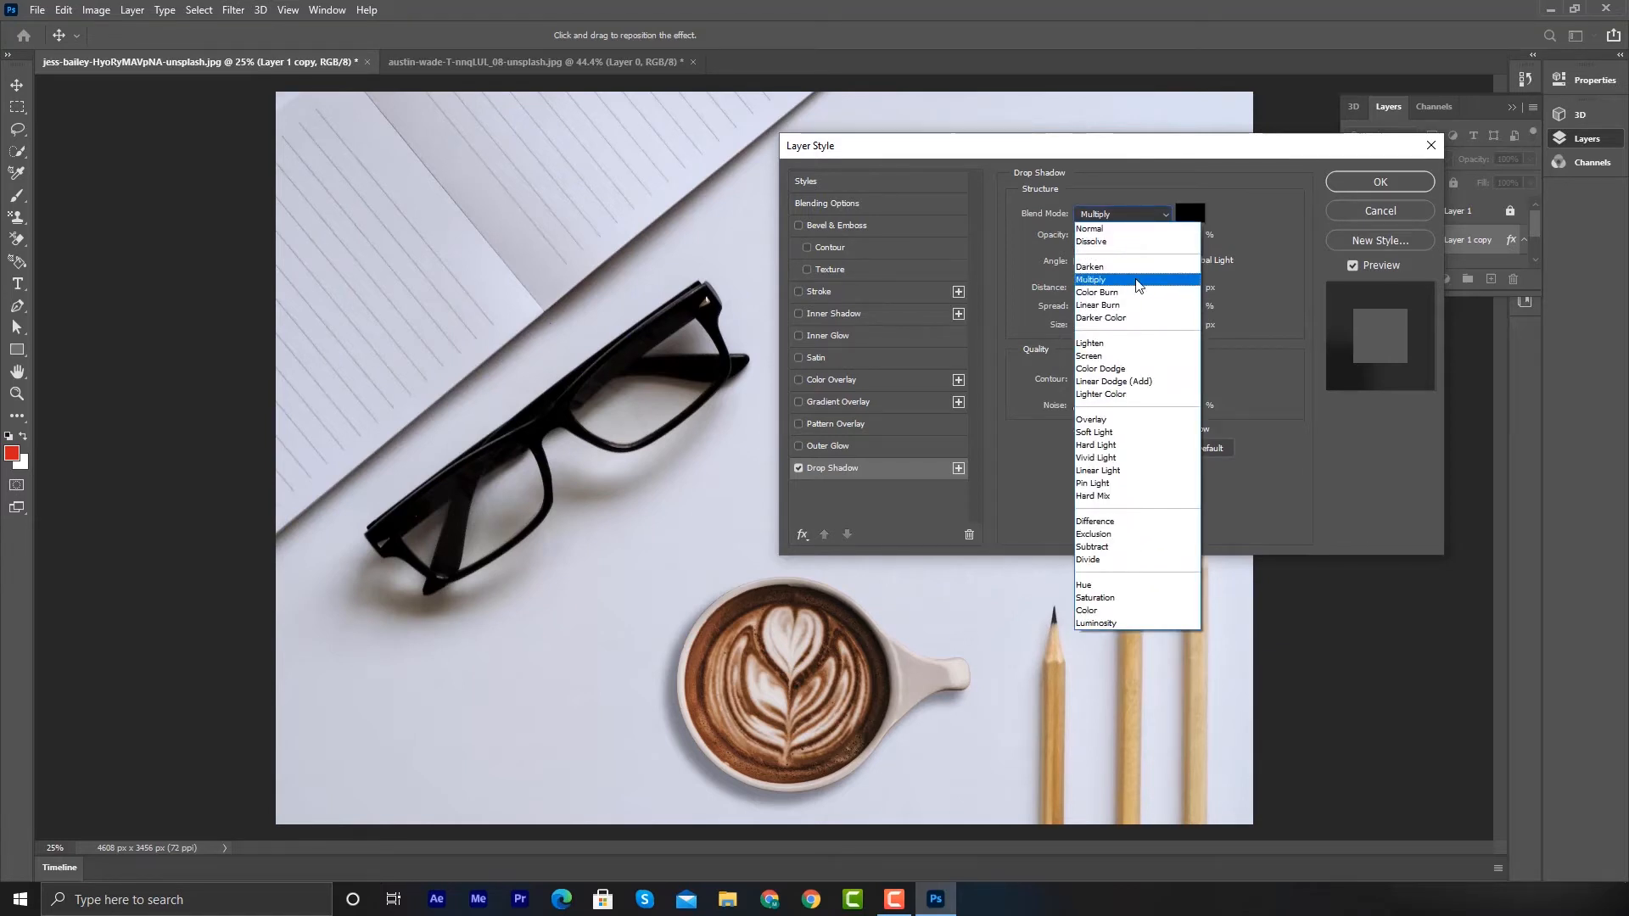
click(1139, 281)
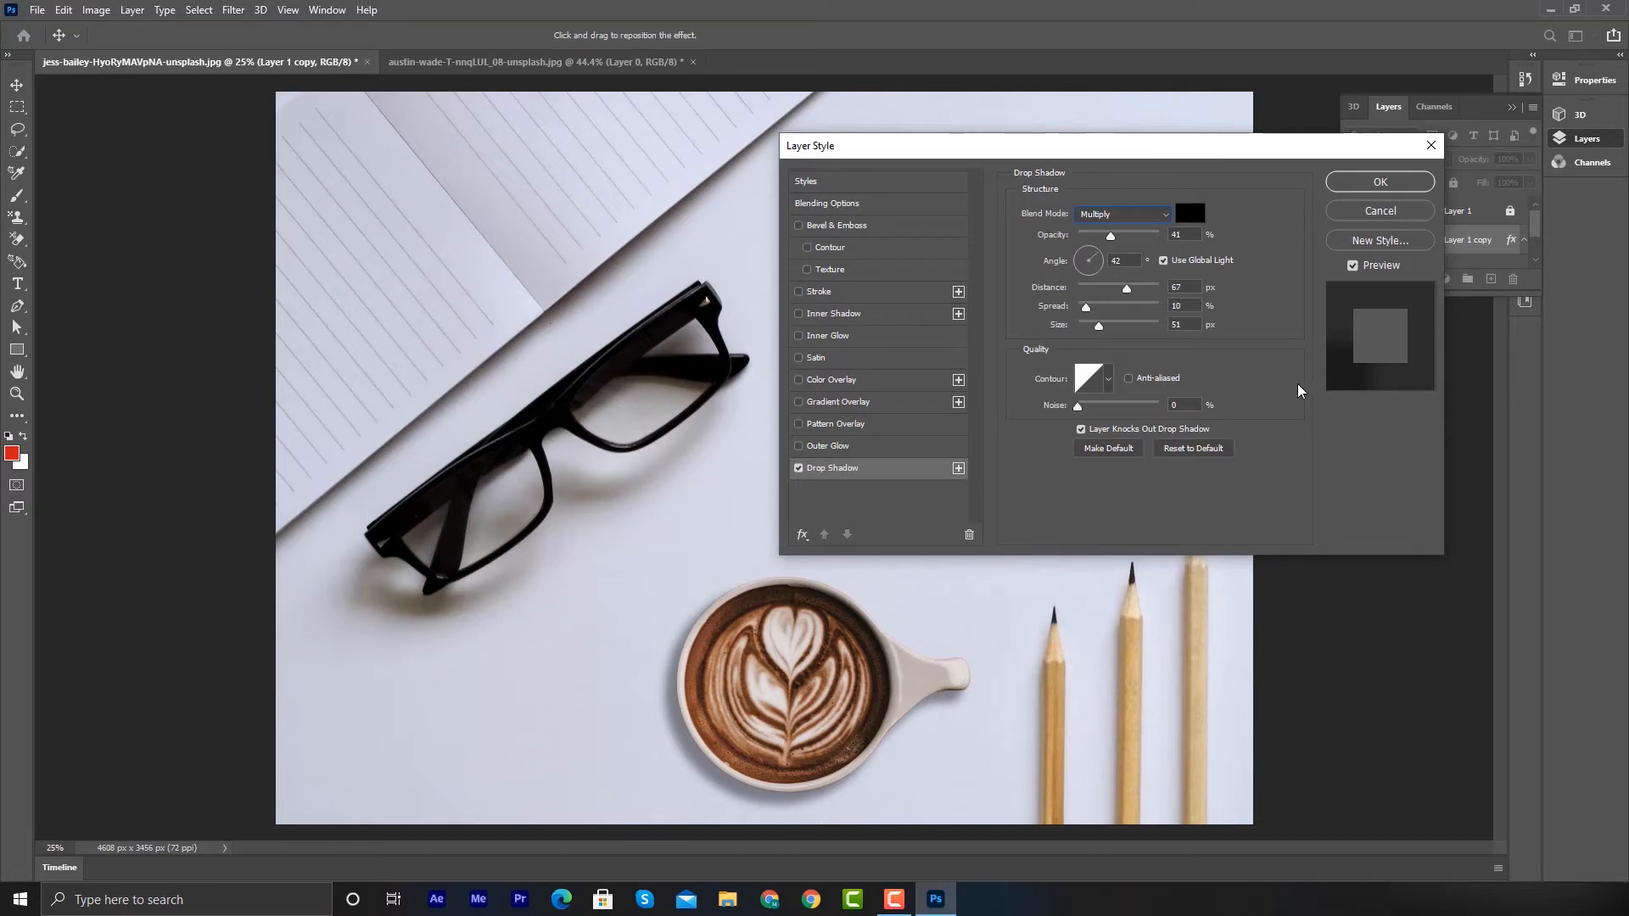
click(1380, 183)
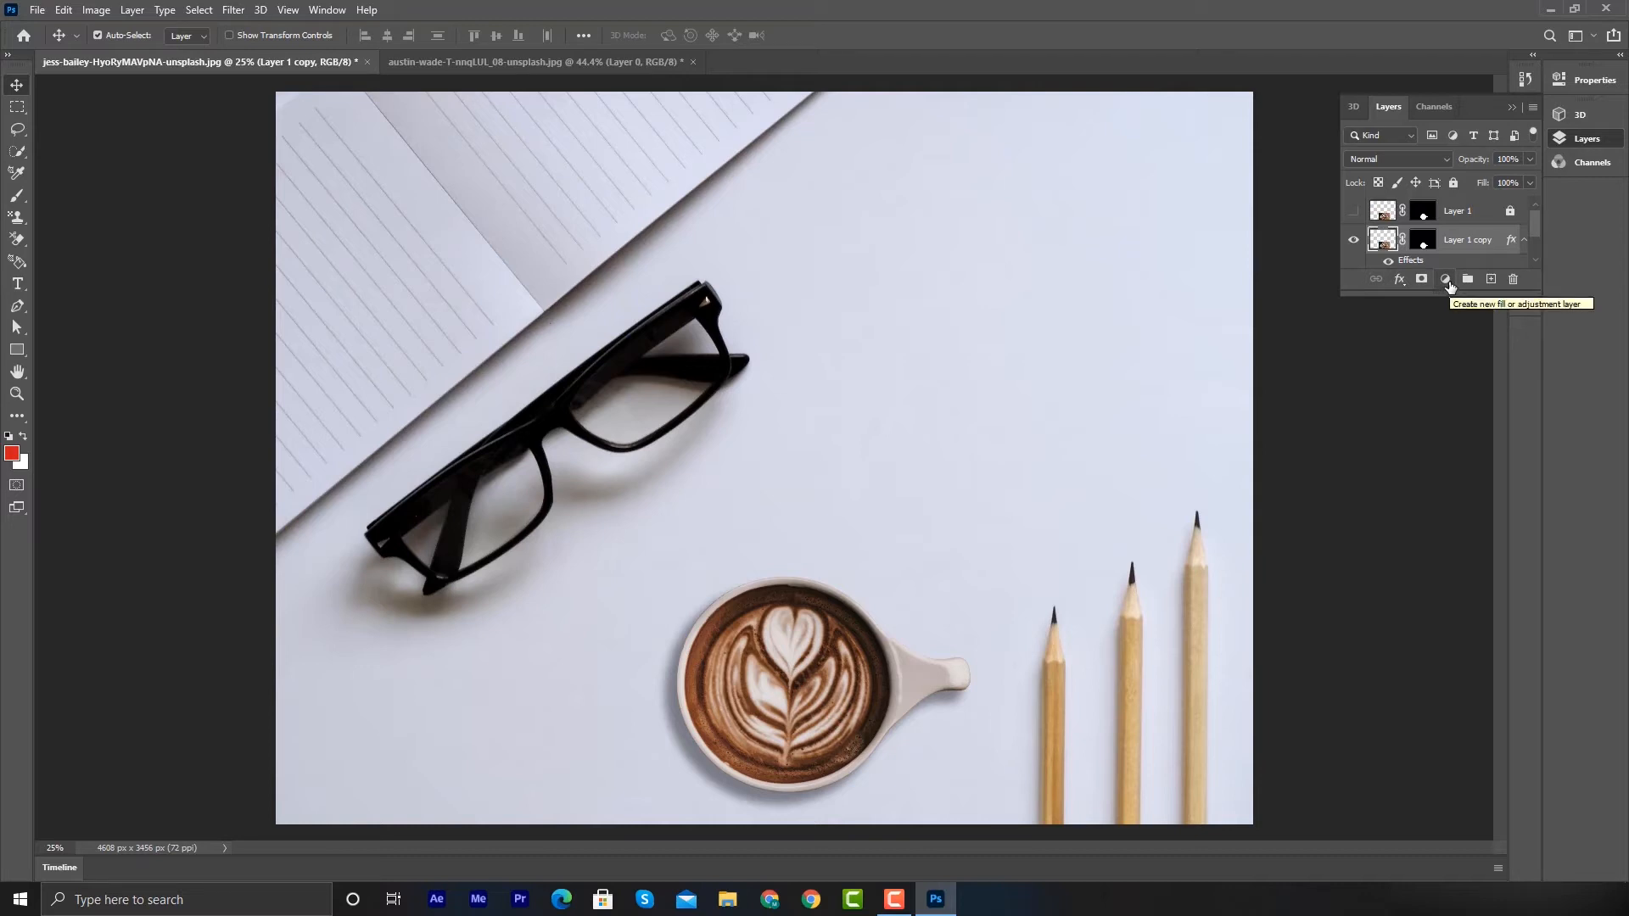
Add a Curves adjustment layer above the cup copy and sample its black point from the shadow along the notebook's edge
click(1446, 280)
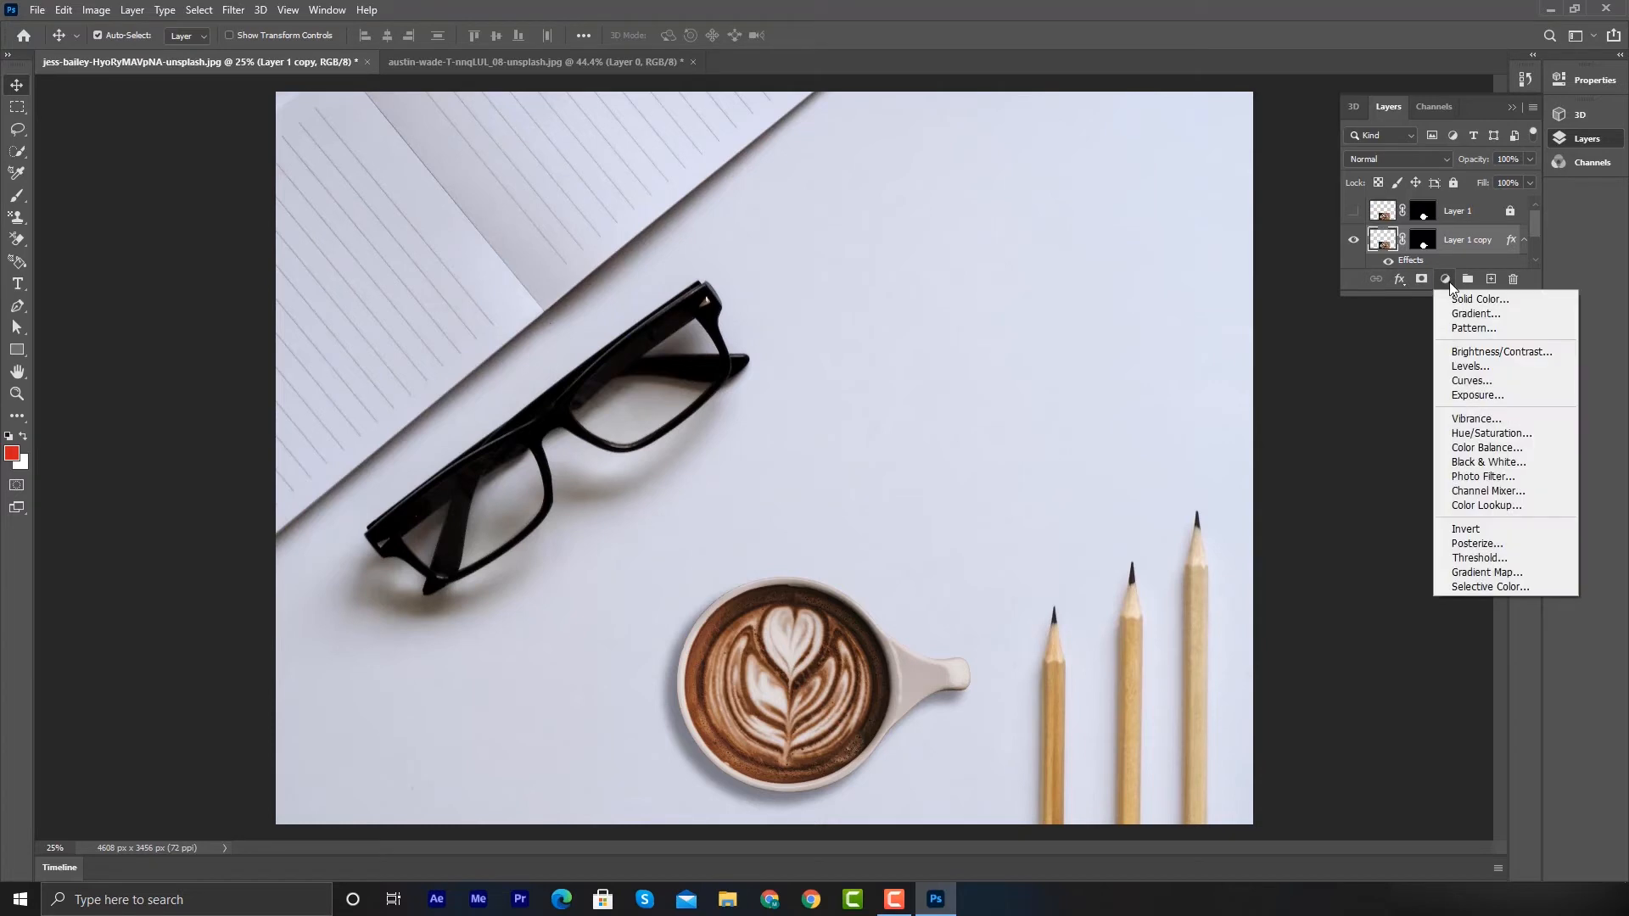
click(1491, 381)
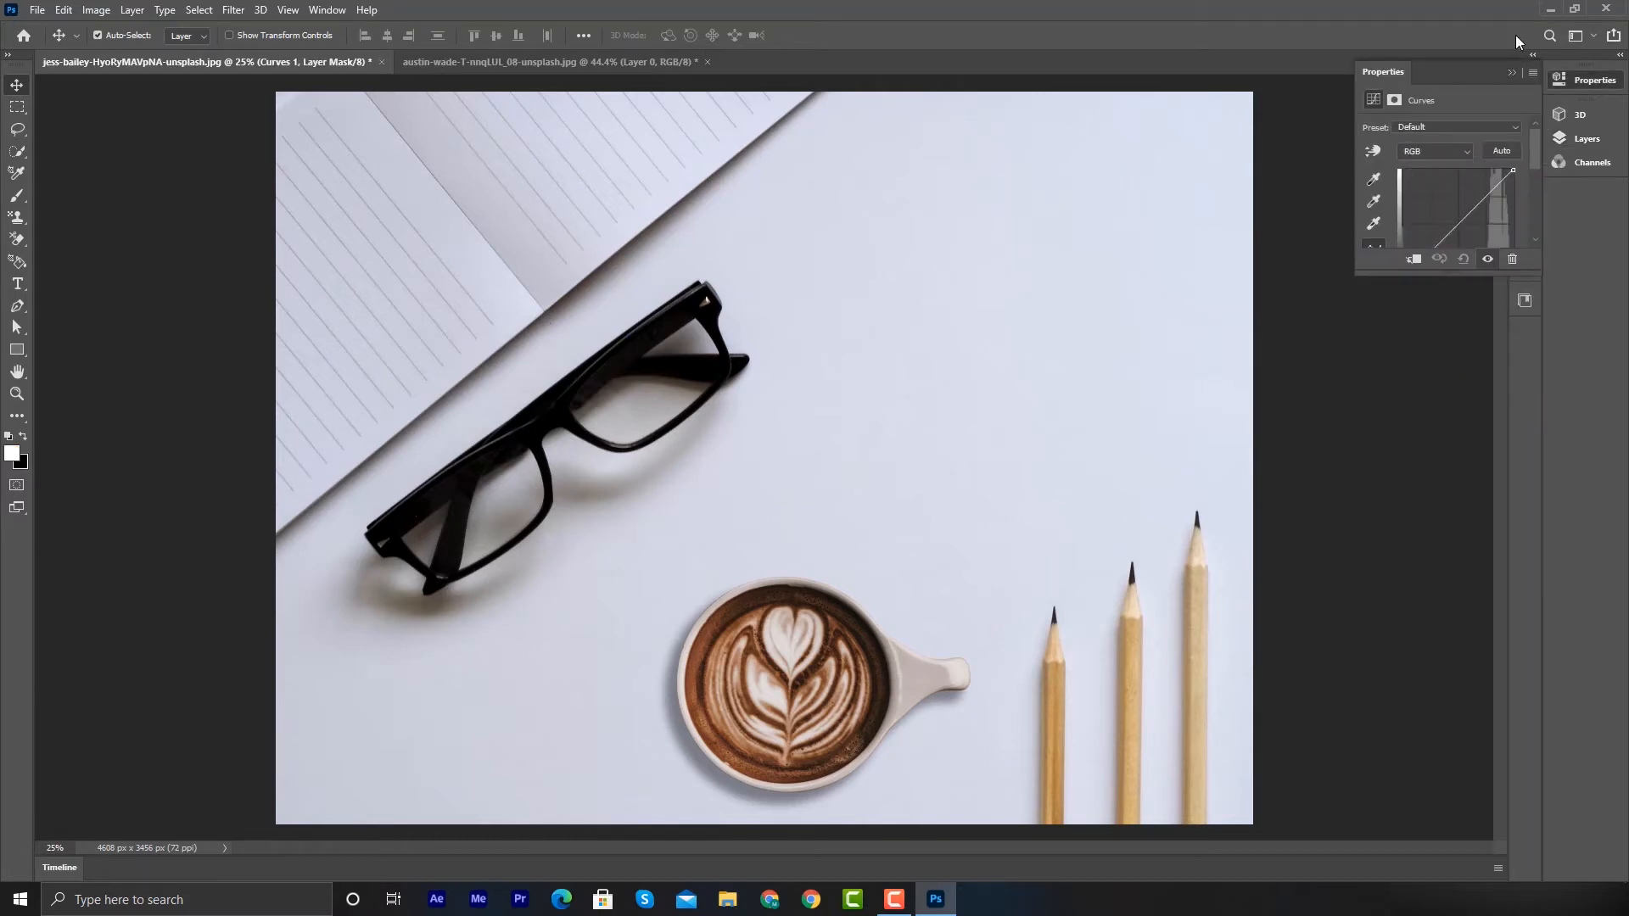
drag(1353, 276, 1354, 357)
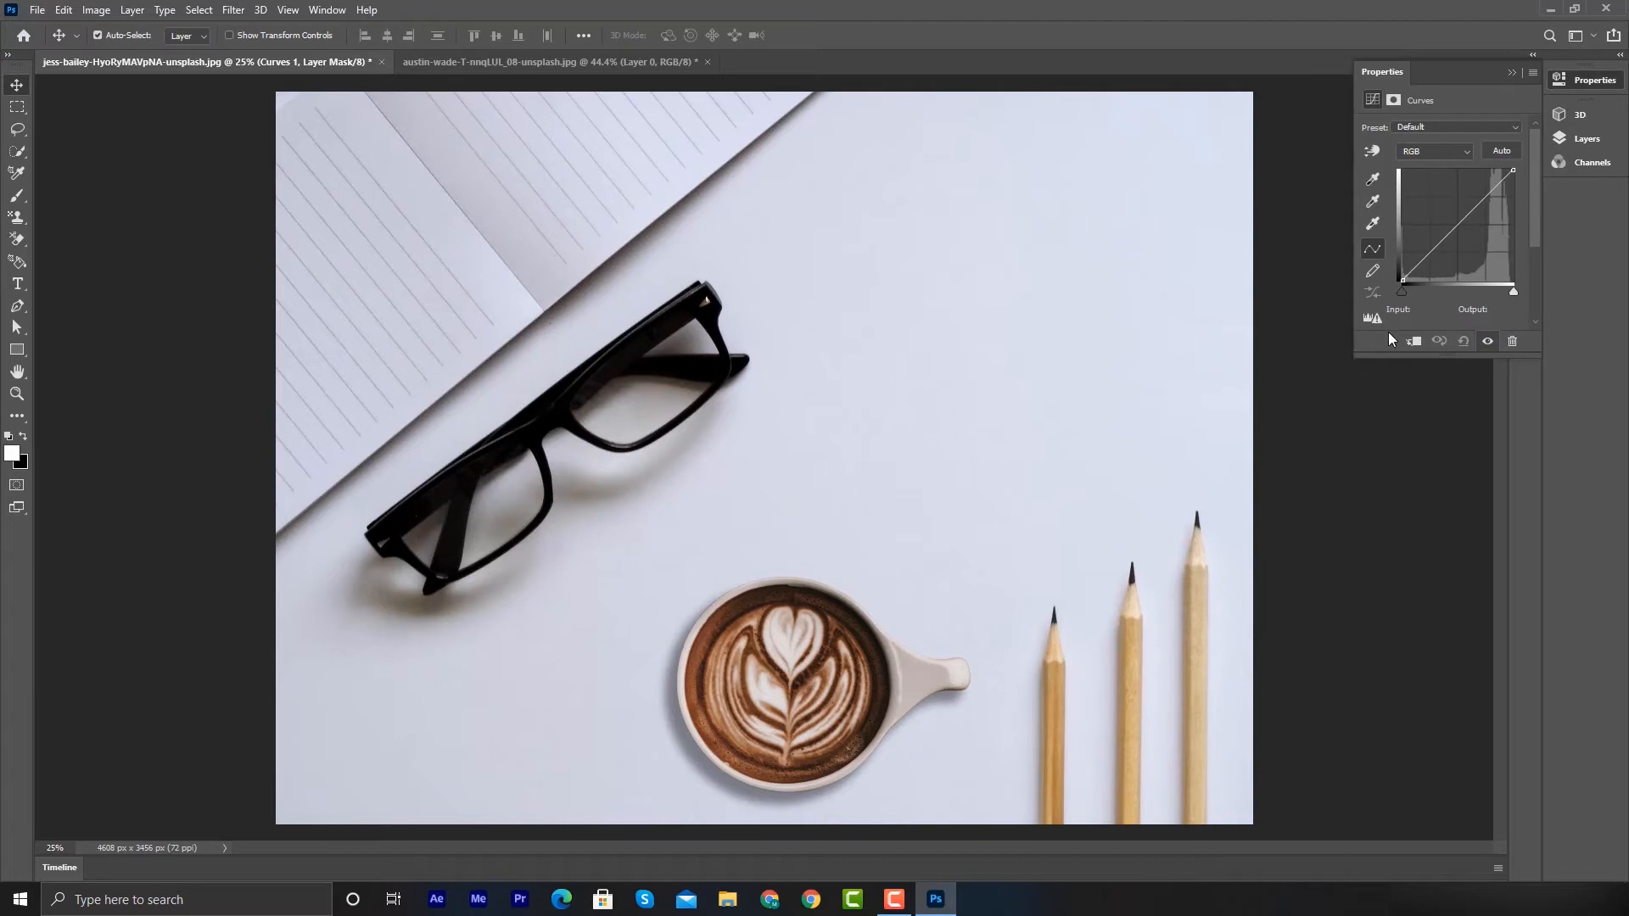
click(1374, 180)
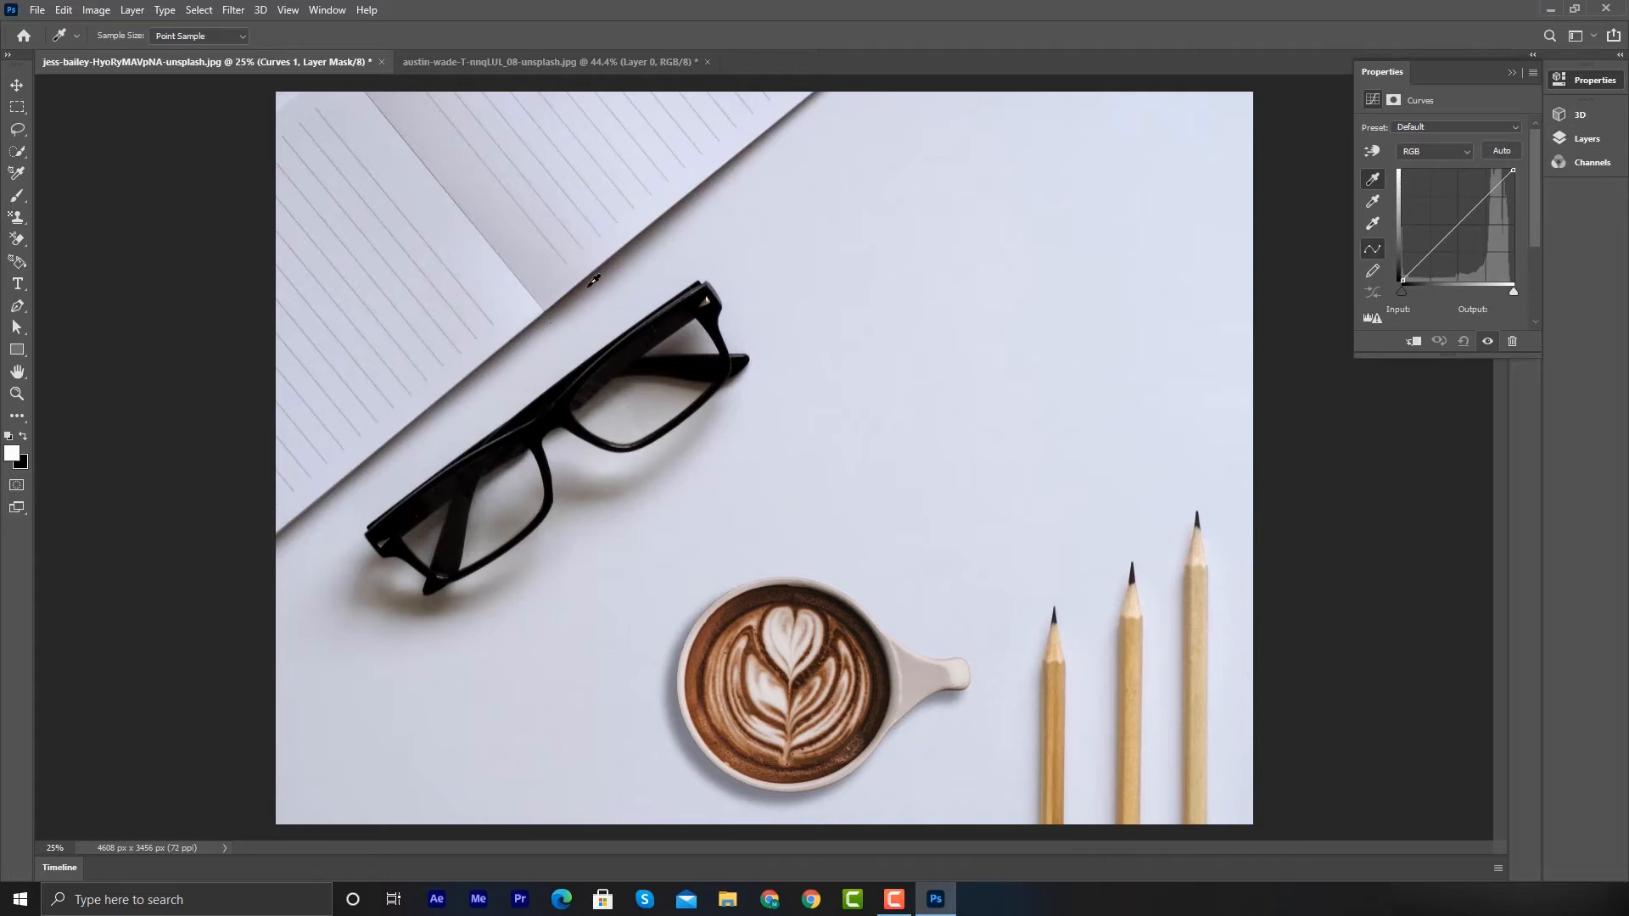
click(584, 278)
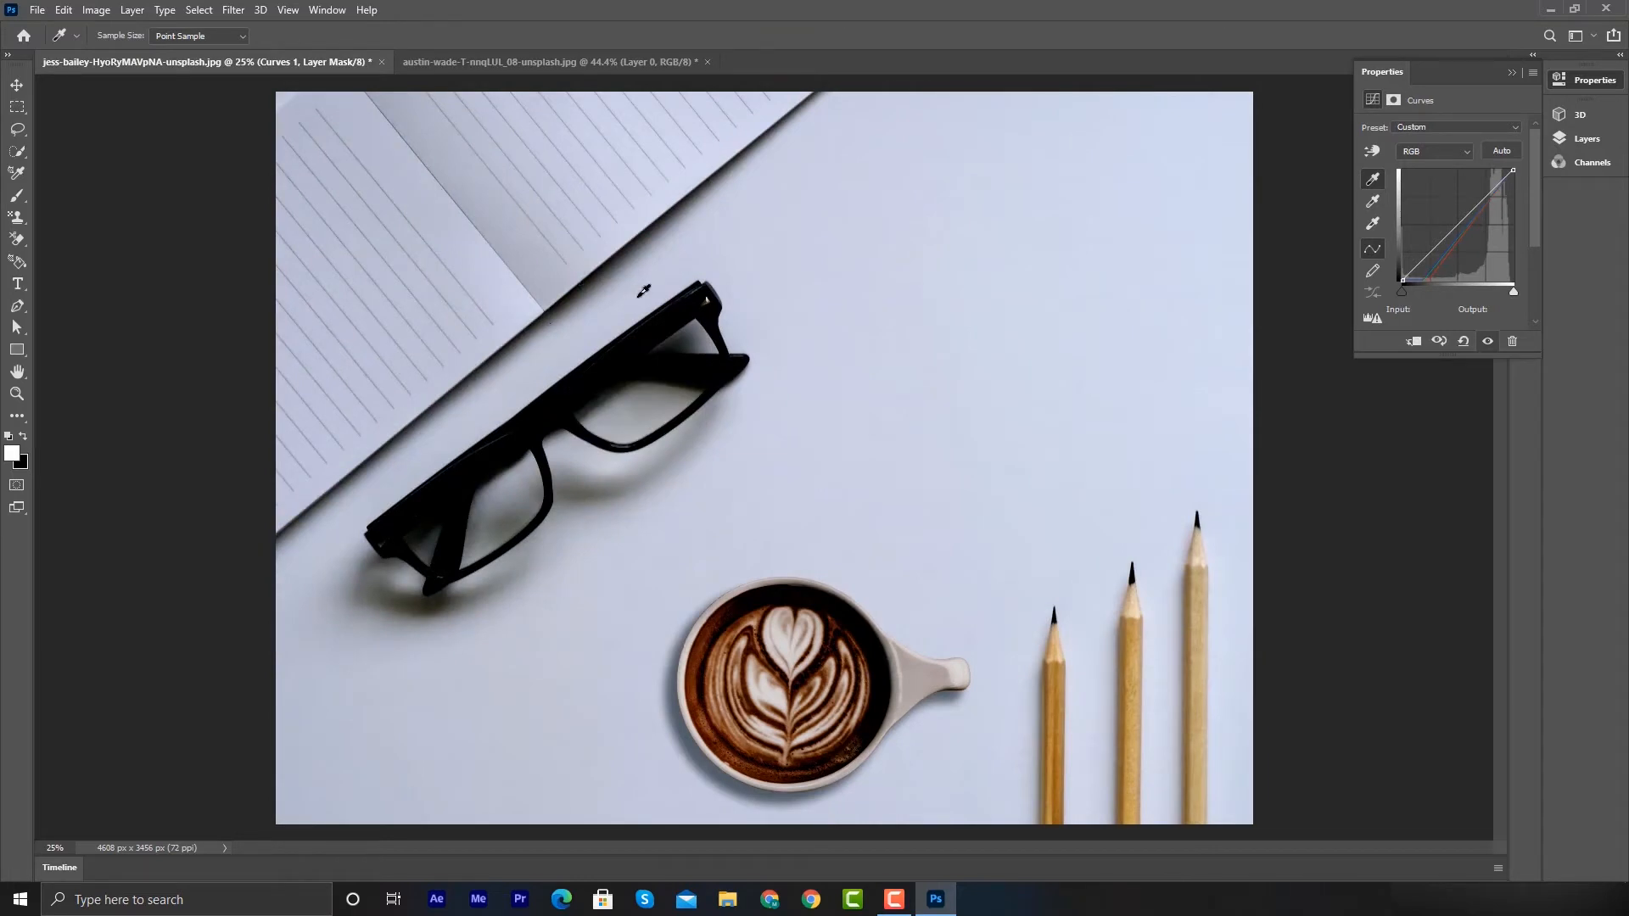
click(1373, 205)
key(v)
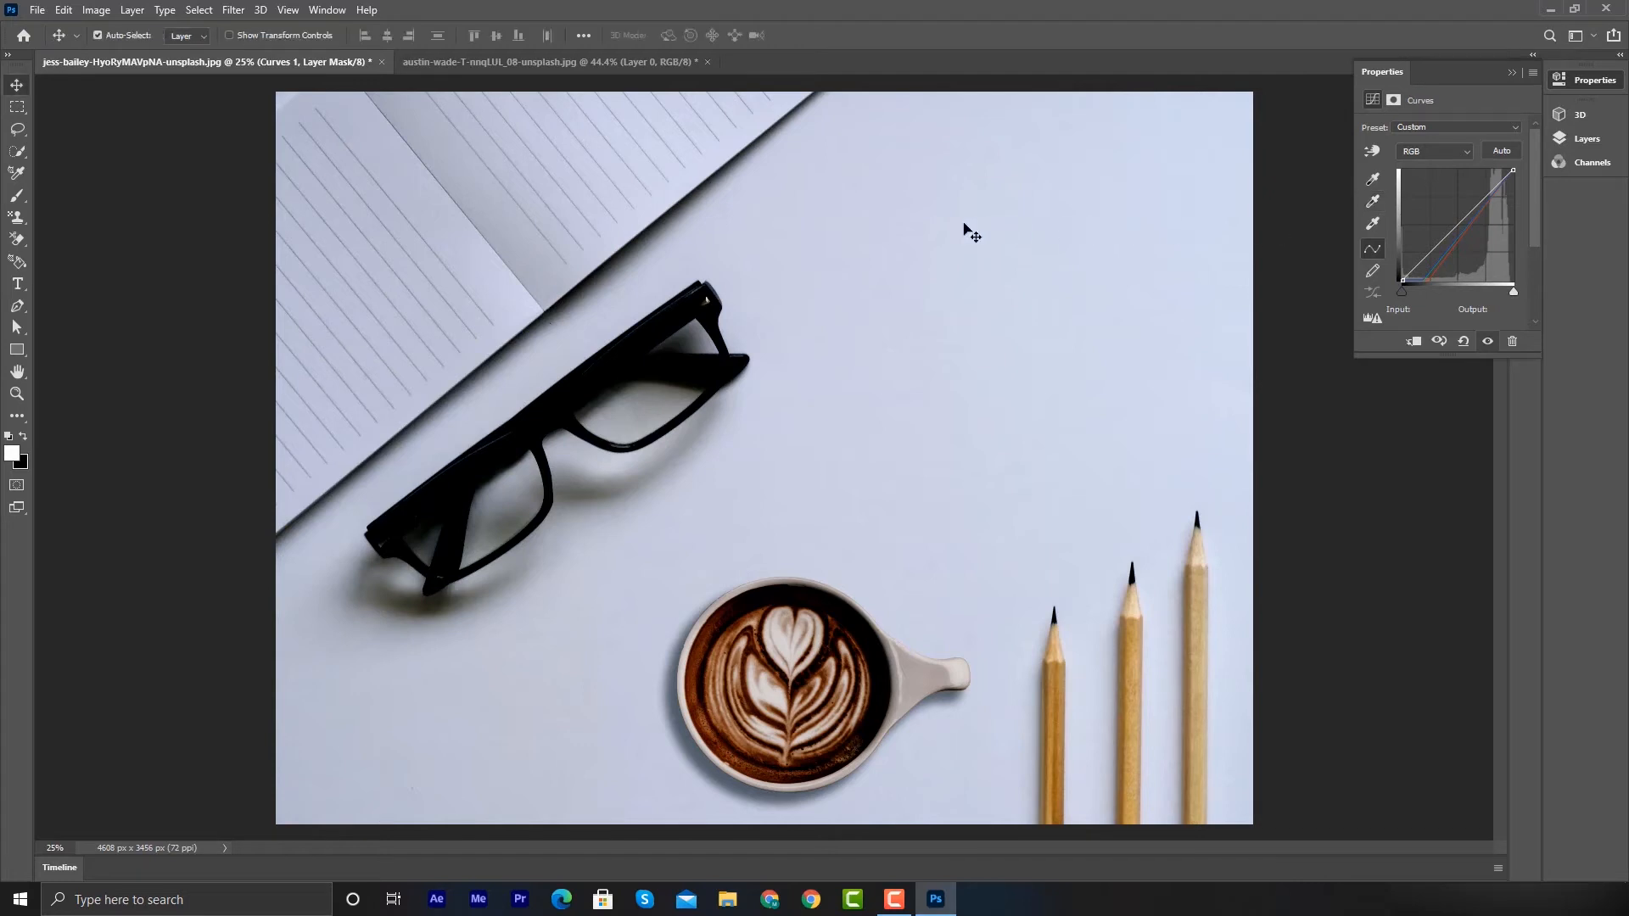
click(1382, 203)
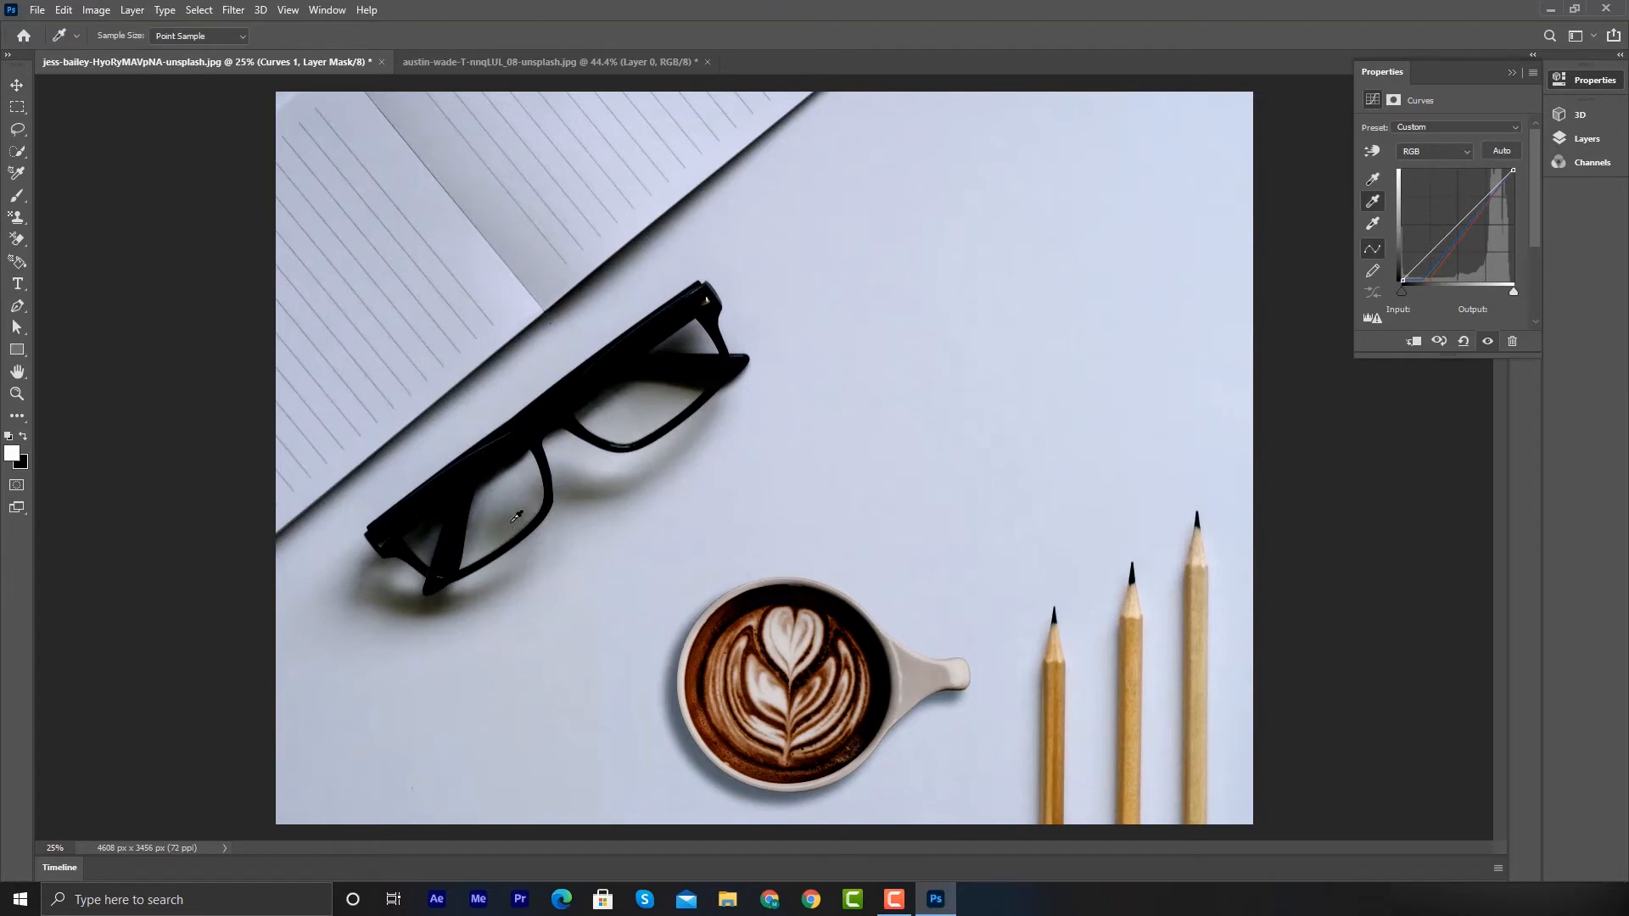
click(1369, 246)
Sample the Curves white point from the photo's upper-right corner and the black point from the cup's dark rim beside the handle
click(1373, 223)
click(1244, 100)
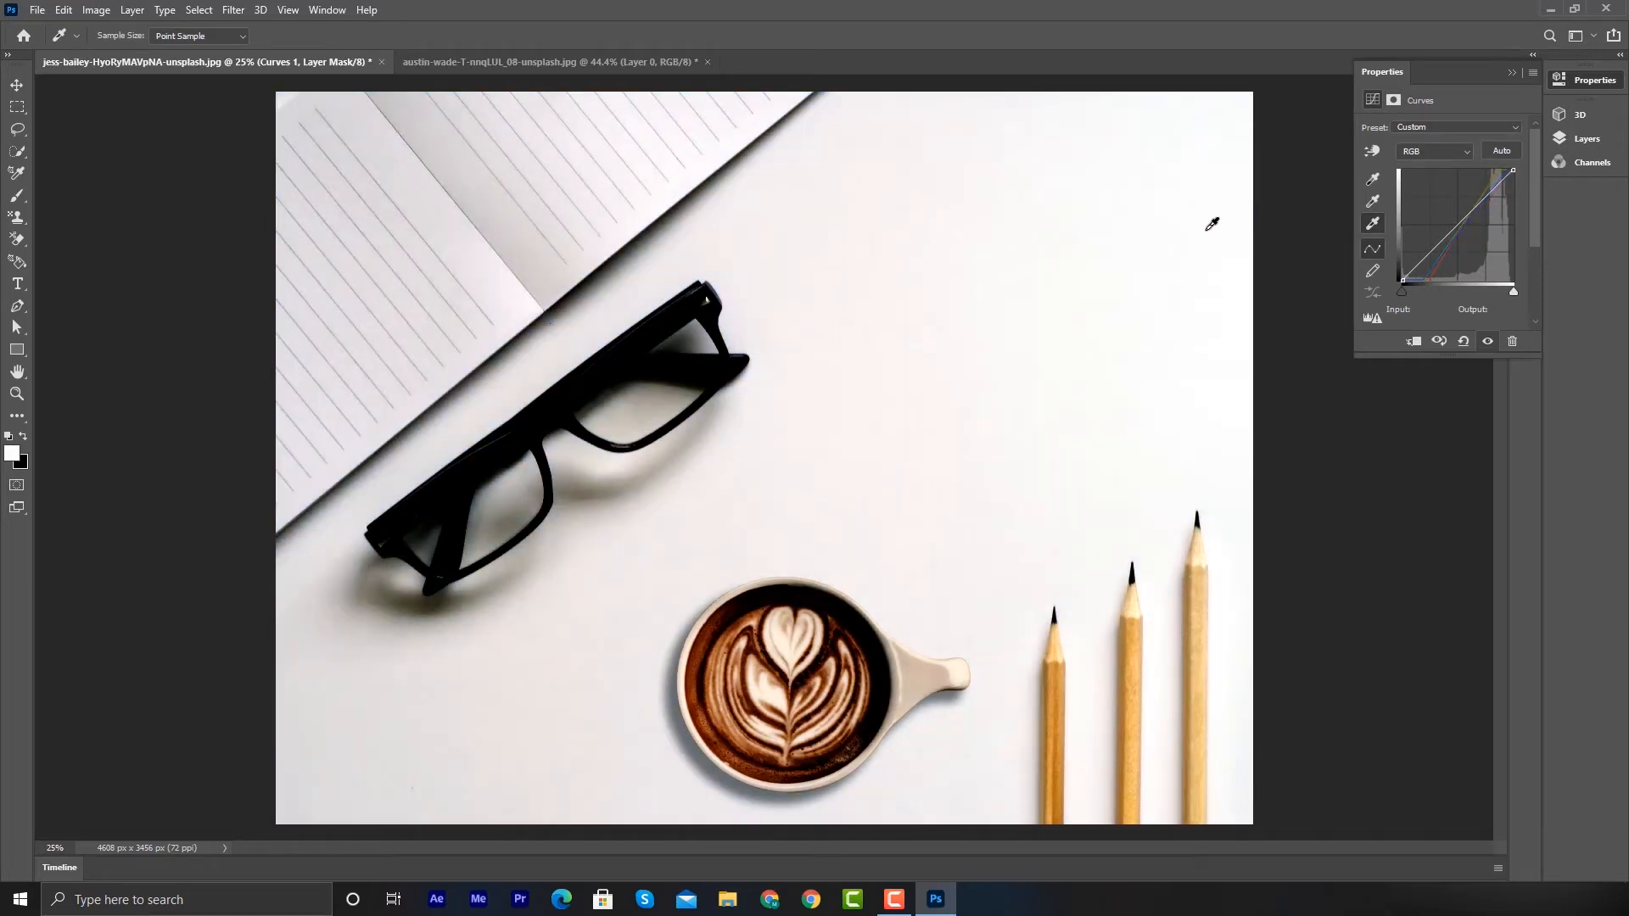
click(1371, 184)
click(889, 657)
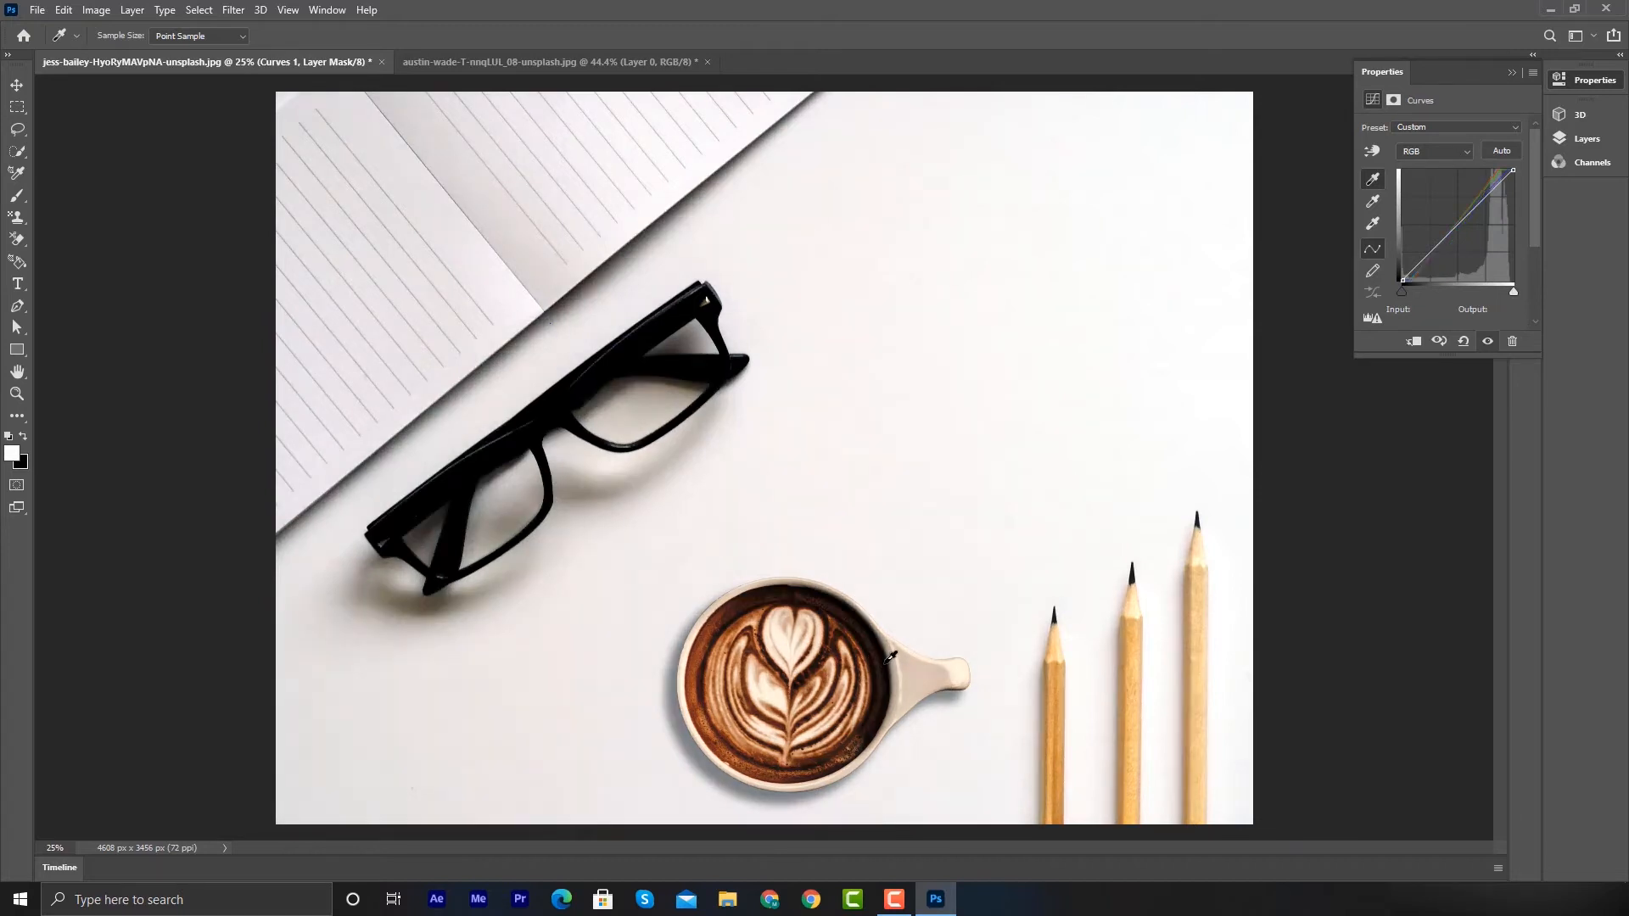
Sample the Curves gray point from the coffee's dark edge inside the cup, on its lower-right side
click(1372, 203)
click(871, 713)
click(1375, 224)
key(v)
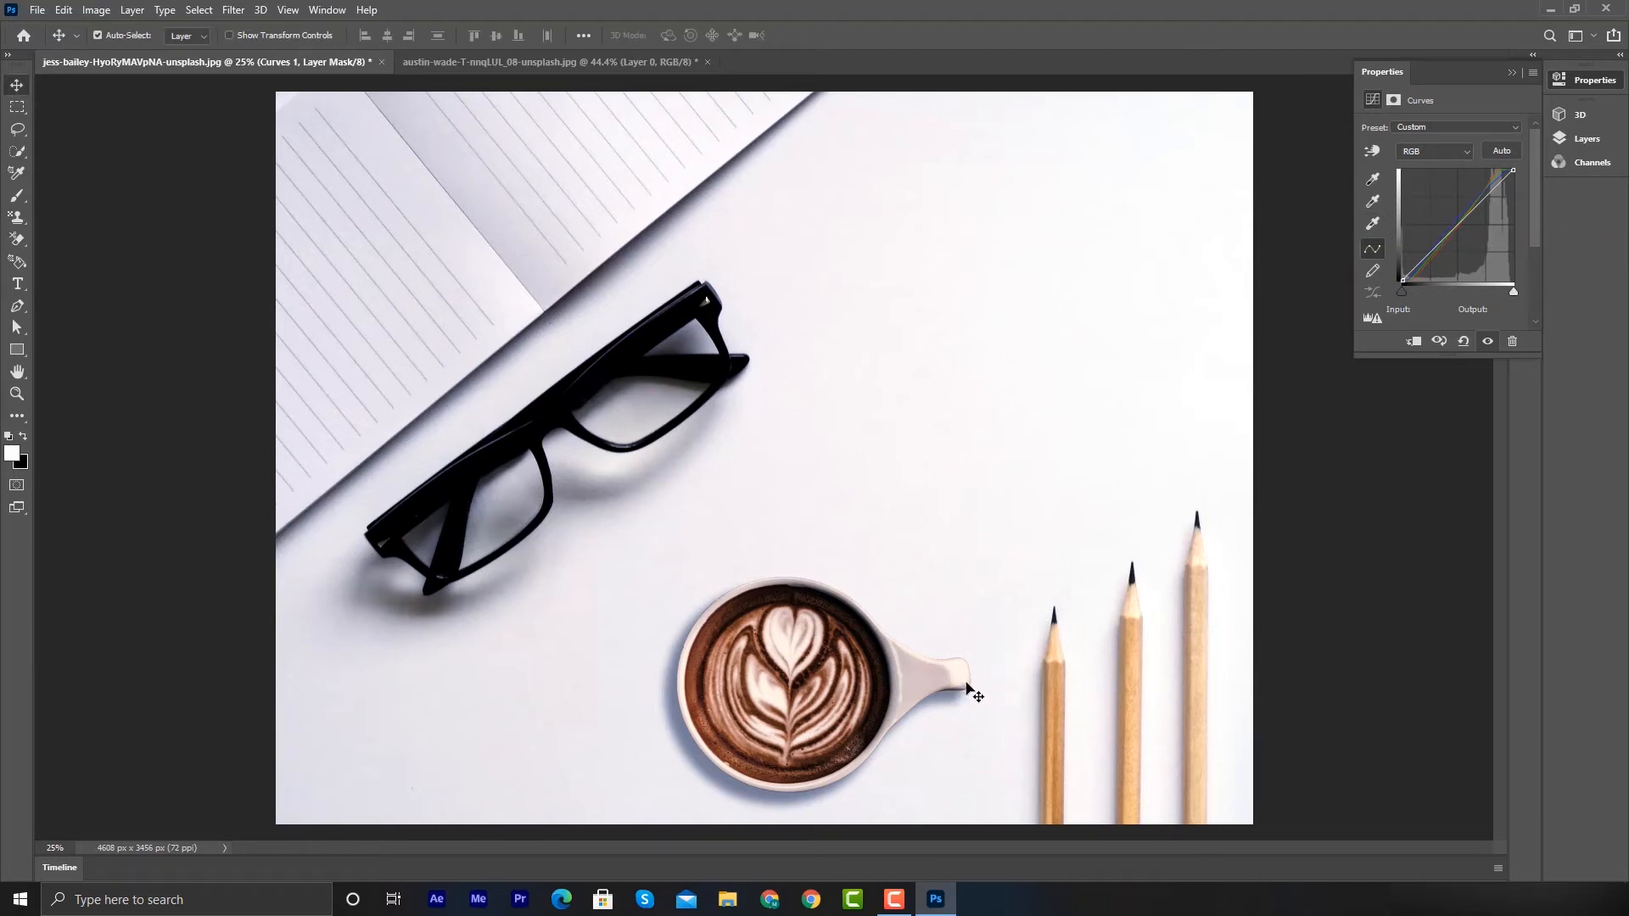
Sample the Curves white point from the tip of the cup's handle, and compare the image with and without the adjustment
click(1372, 224)
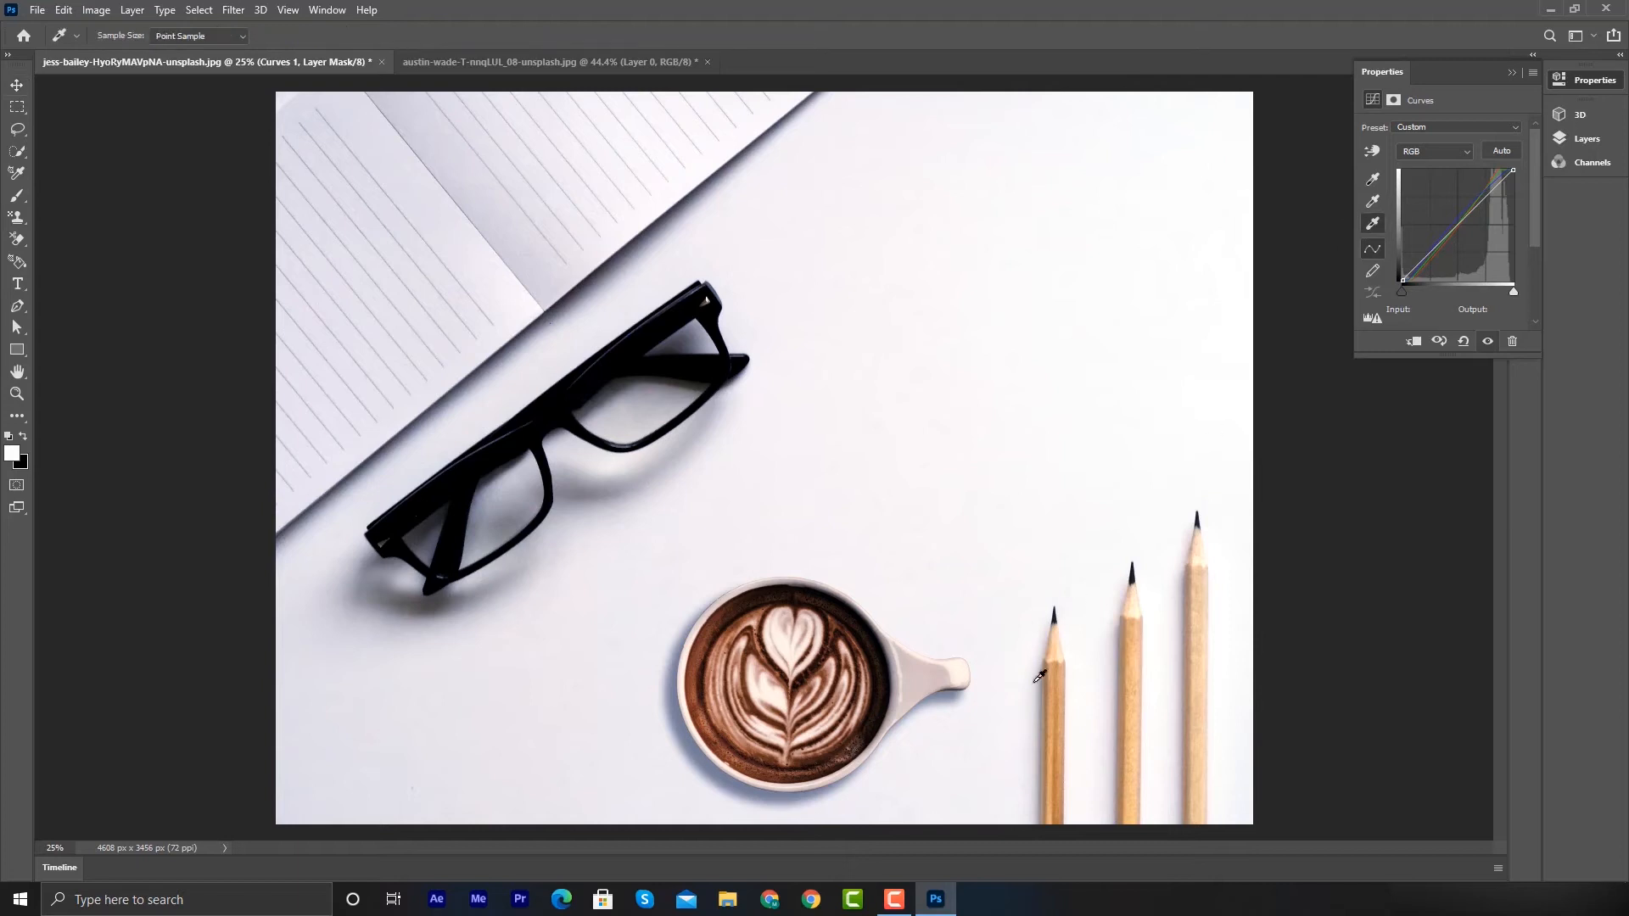
click(964, 672)
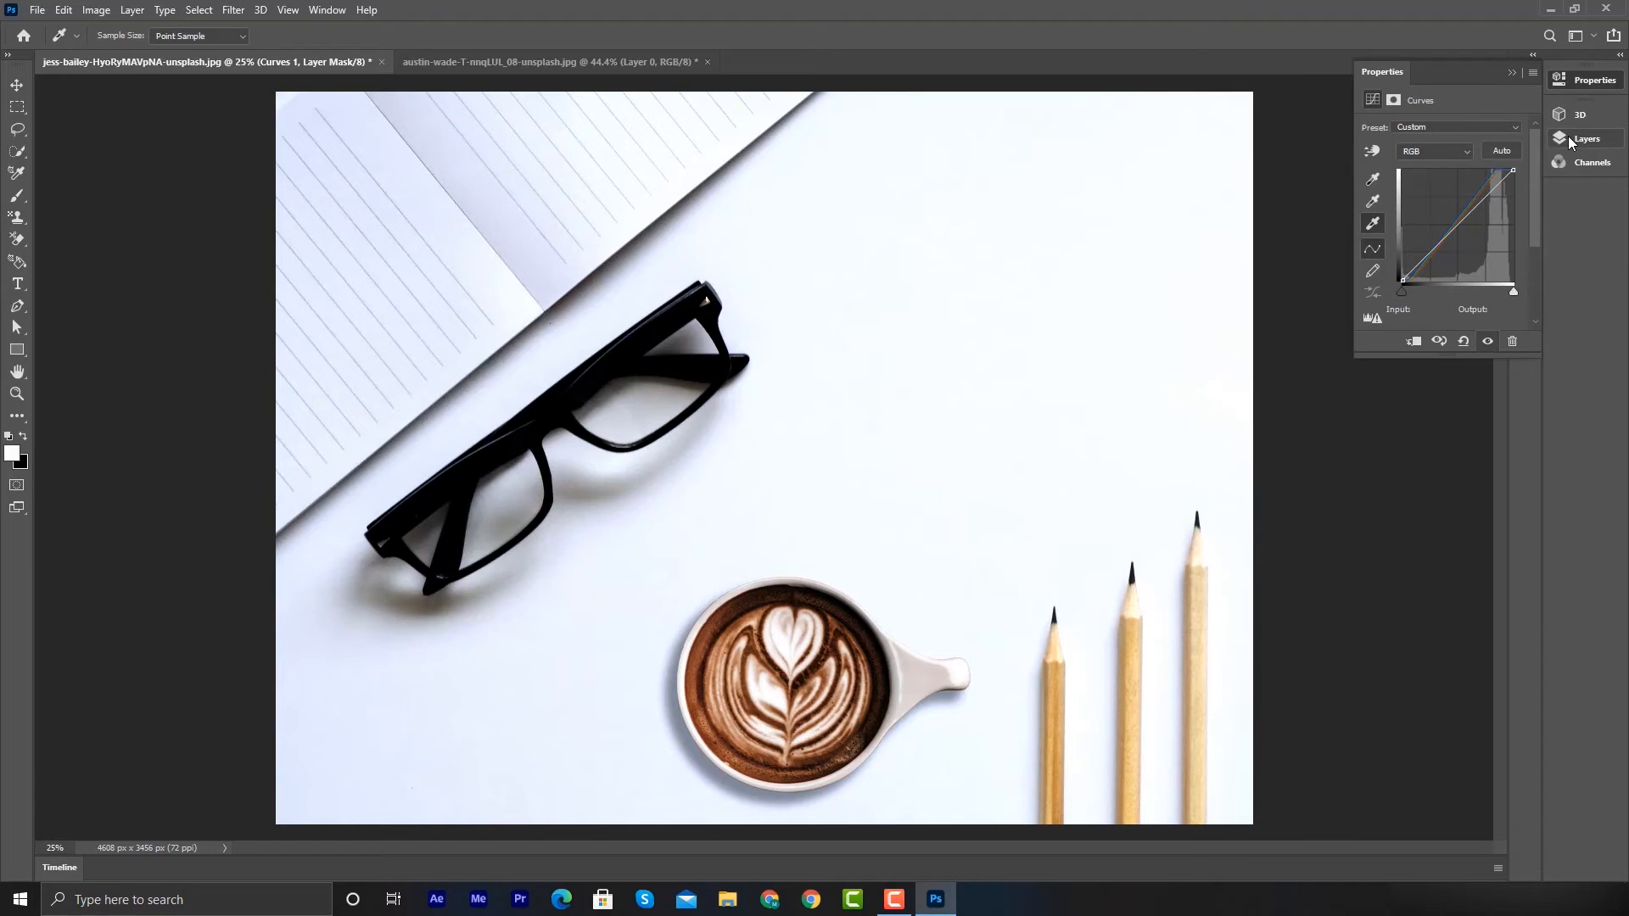
click(1489, 342)
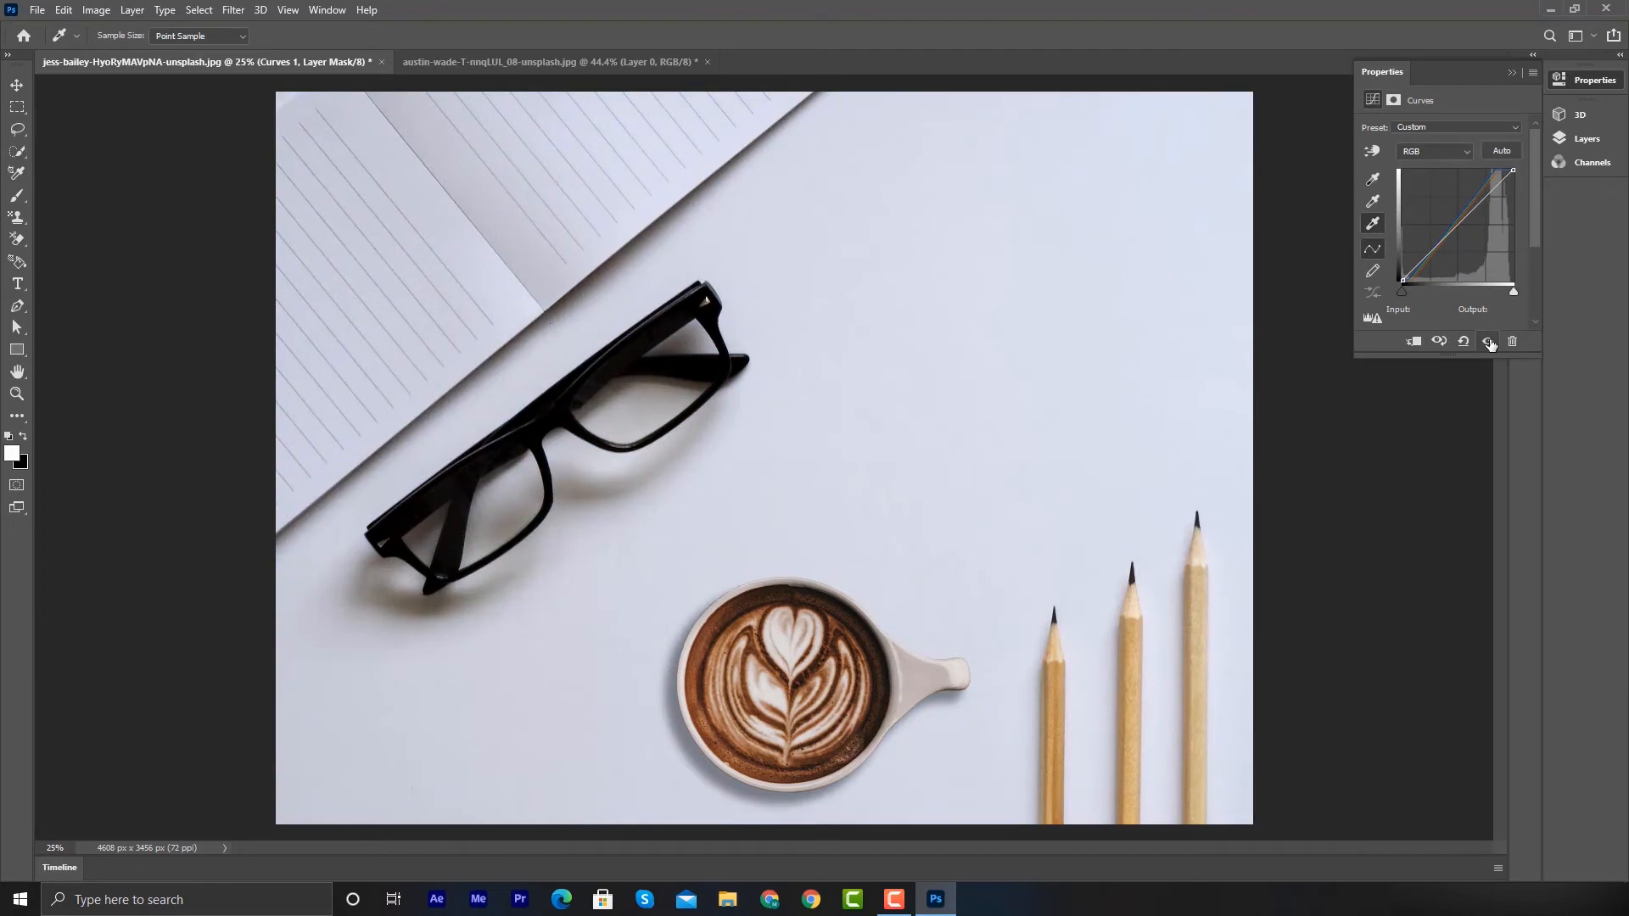
click(1489, 342)
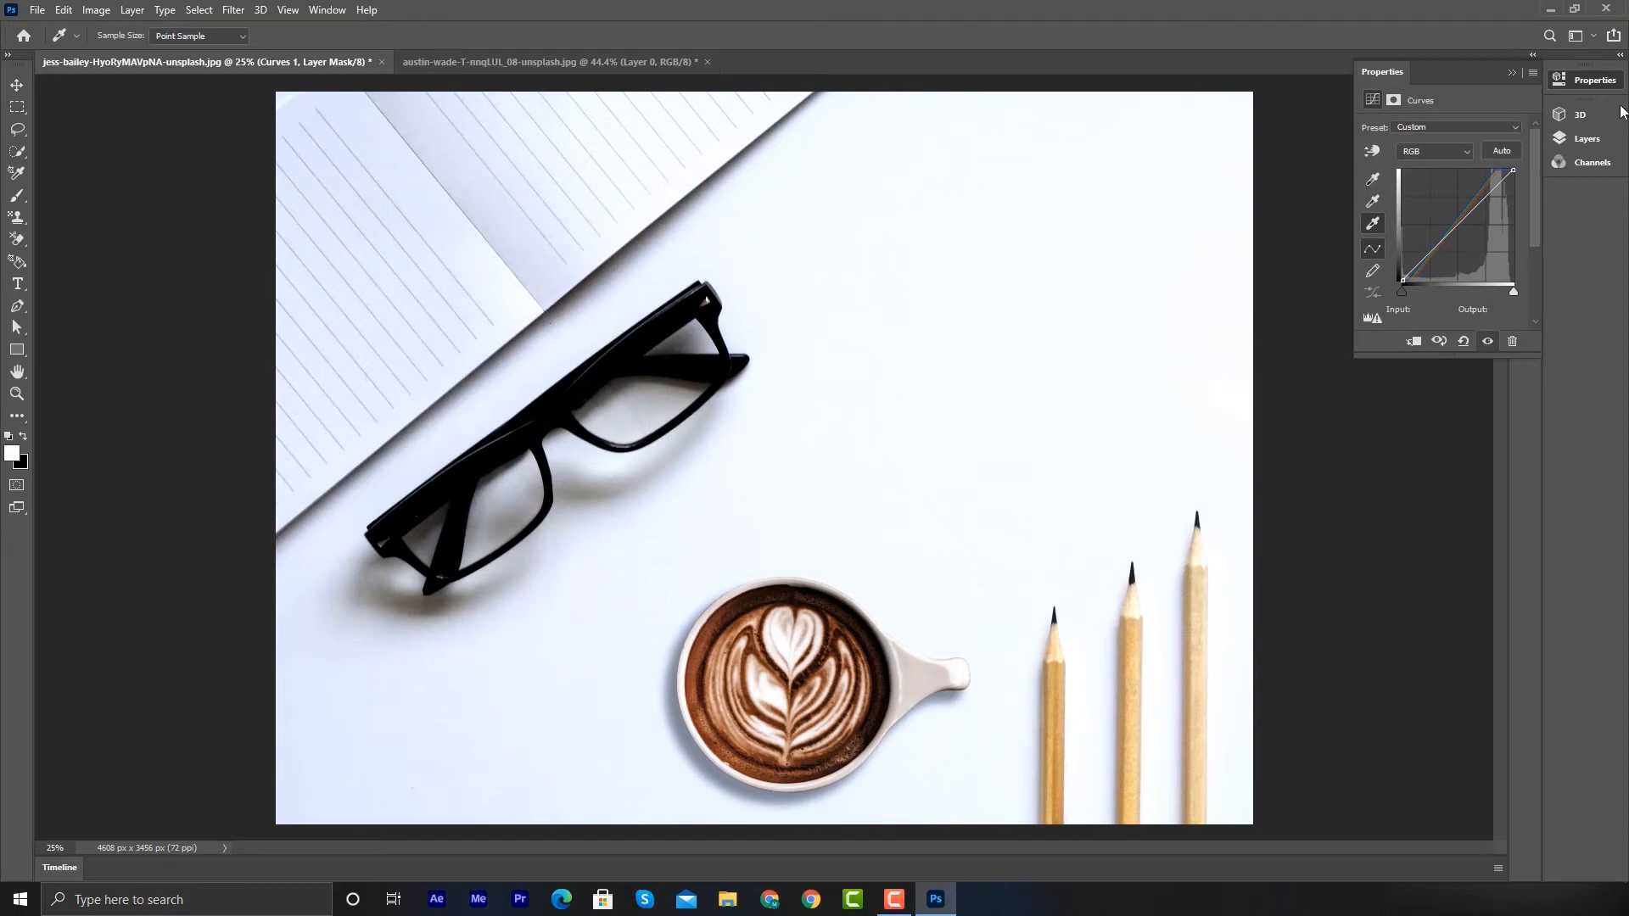
Add a Color Lookup adjustment layer above Curves 1 and load the 3Strip.look 3D LUT
click(1580, 146)
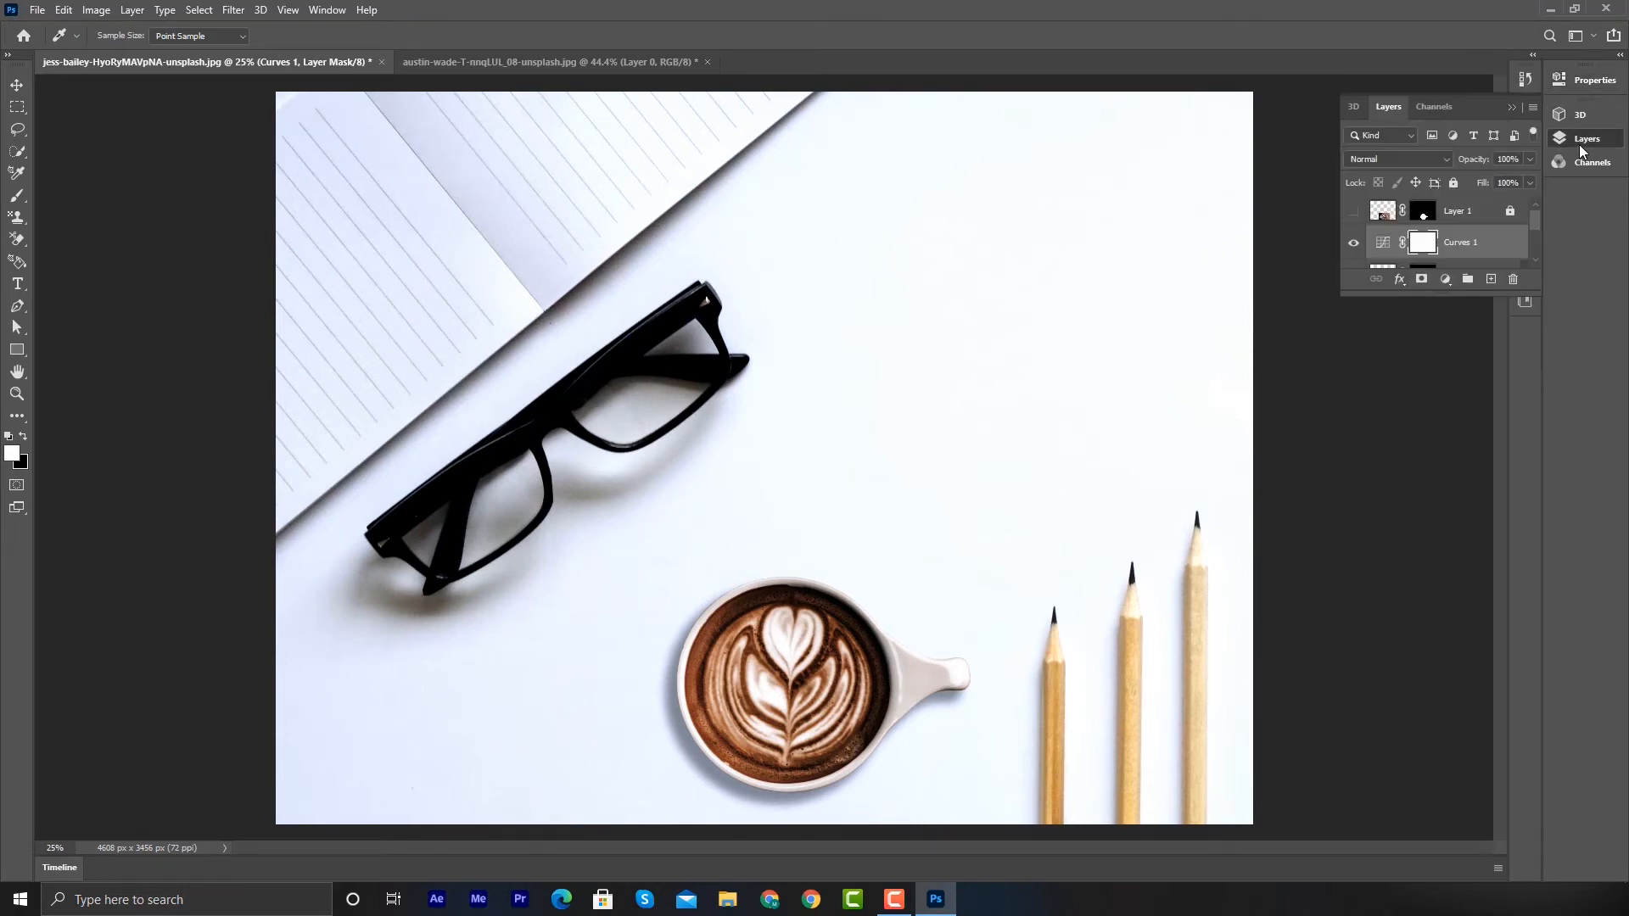
scroll(1461, 251, down, 1)
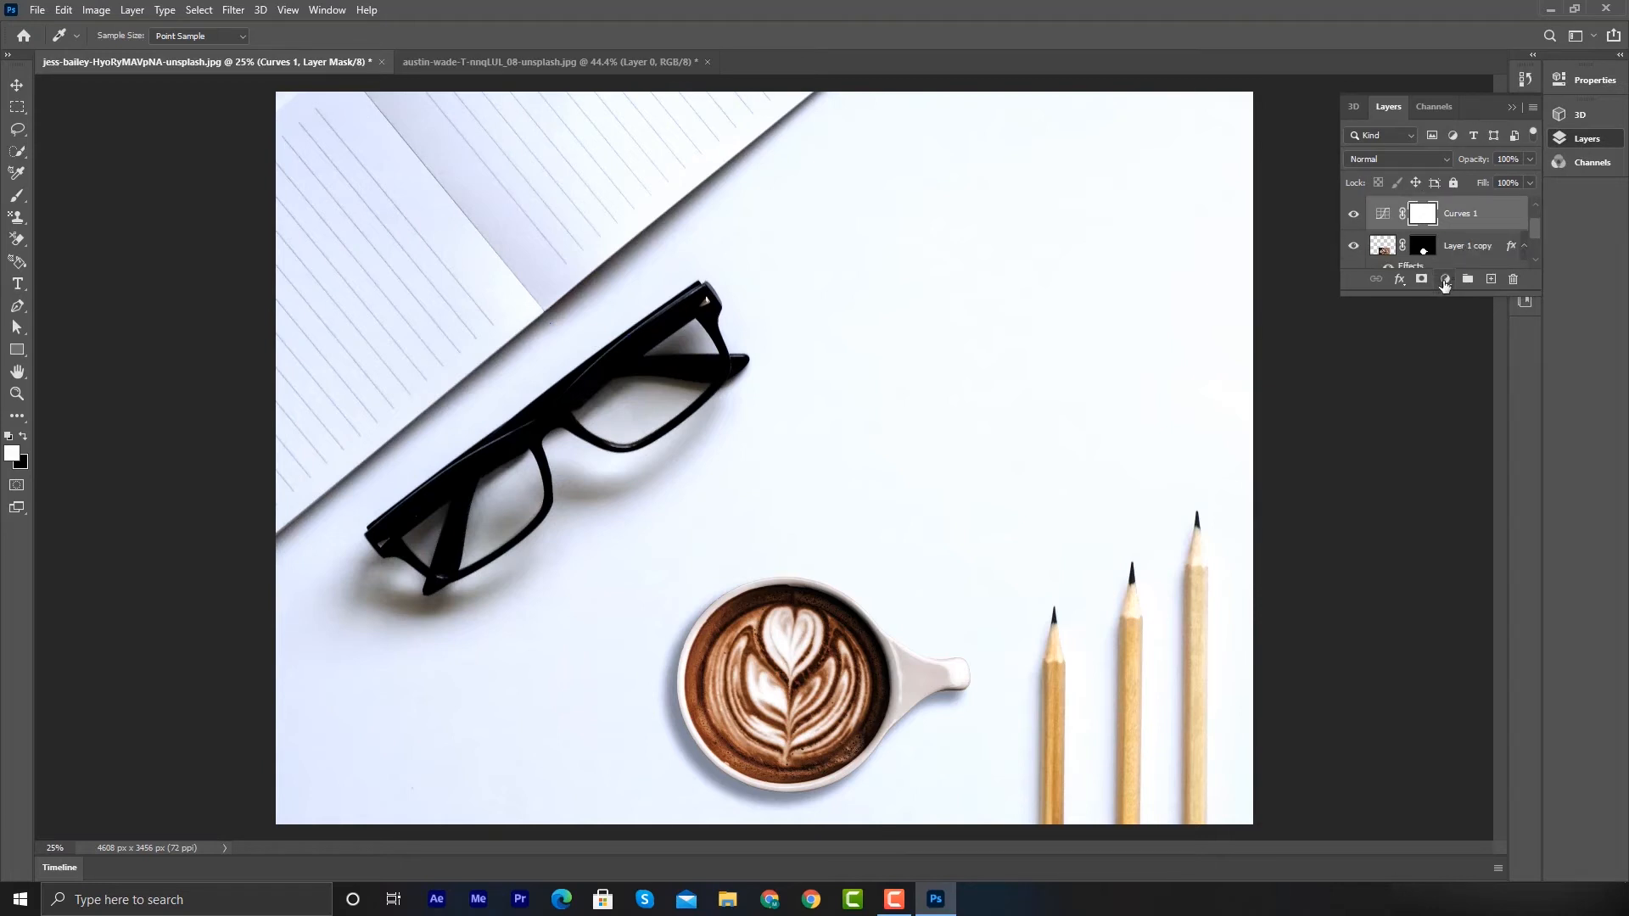
click(1445, 280)
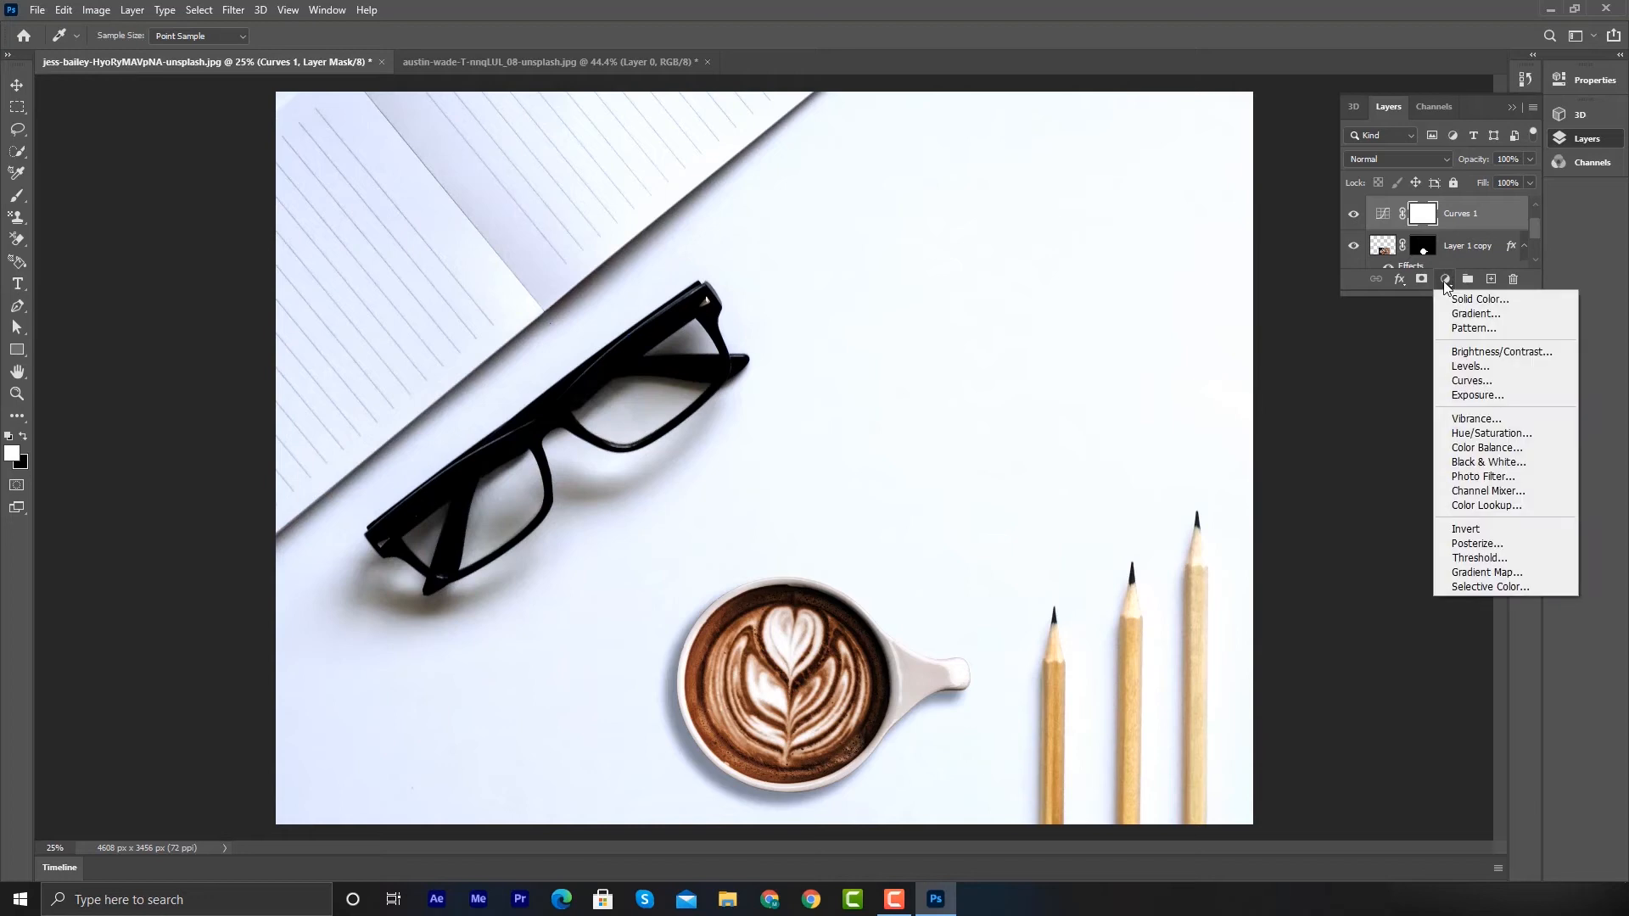
click(1487, 507)
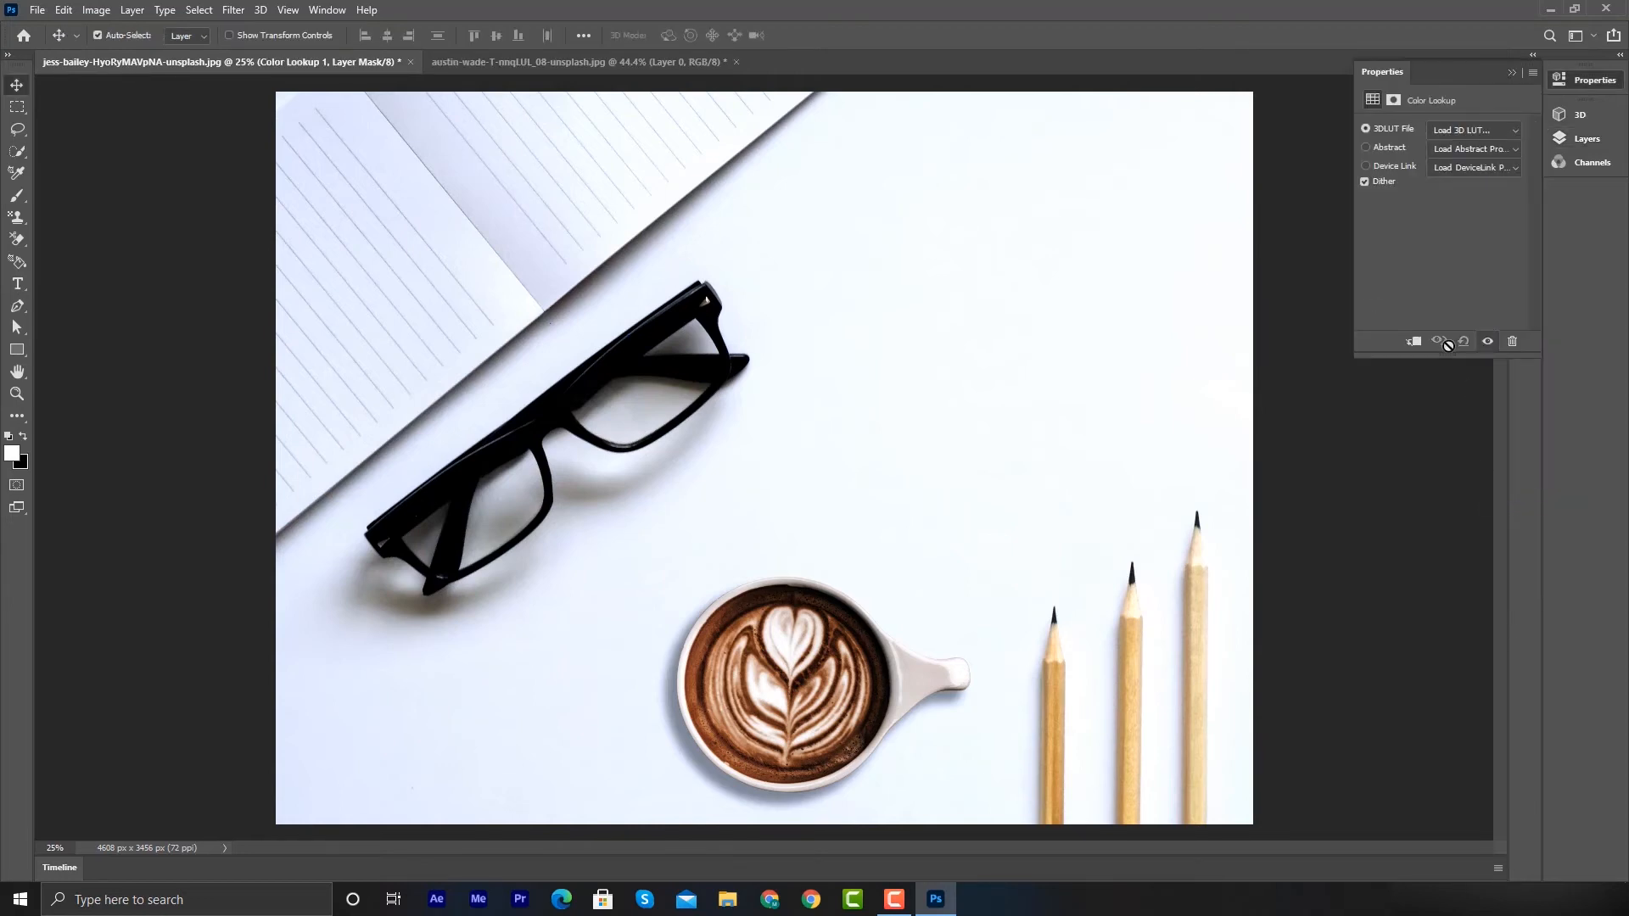
click(1470, 132)
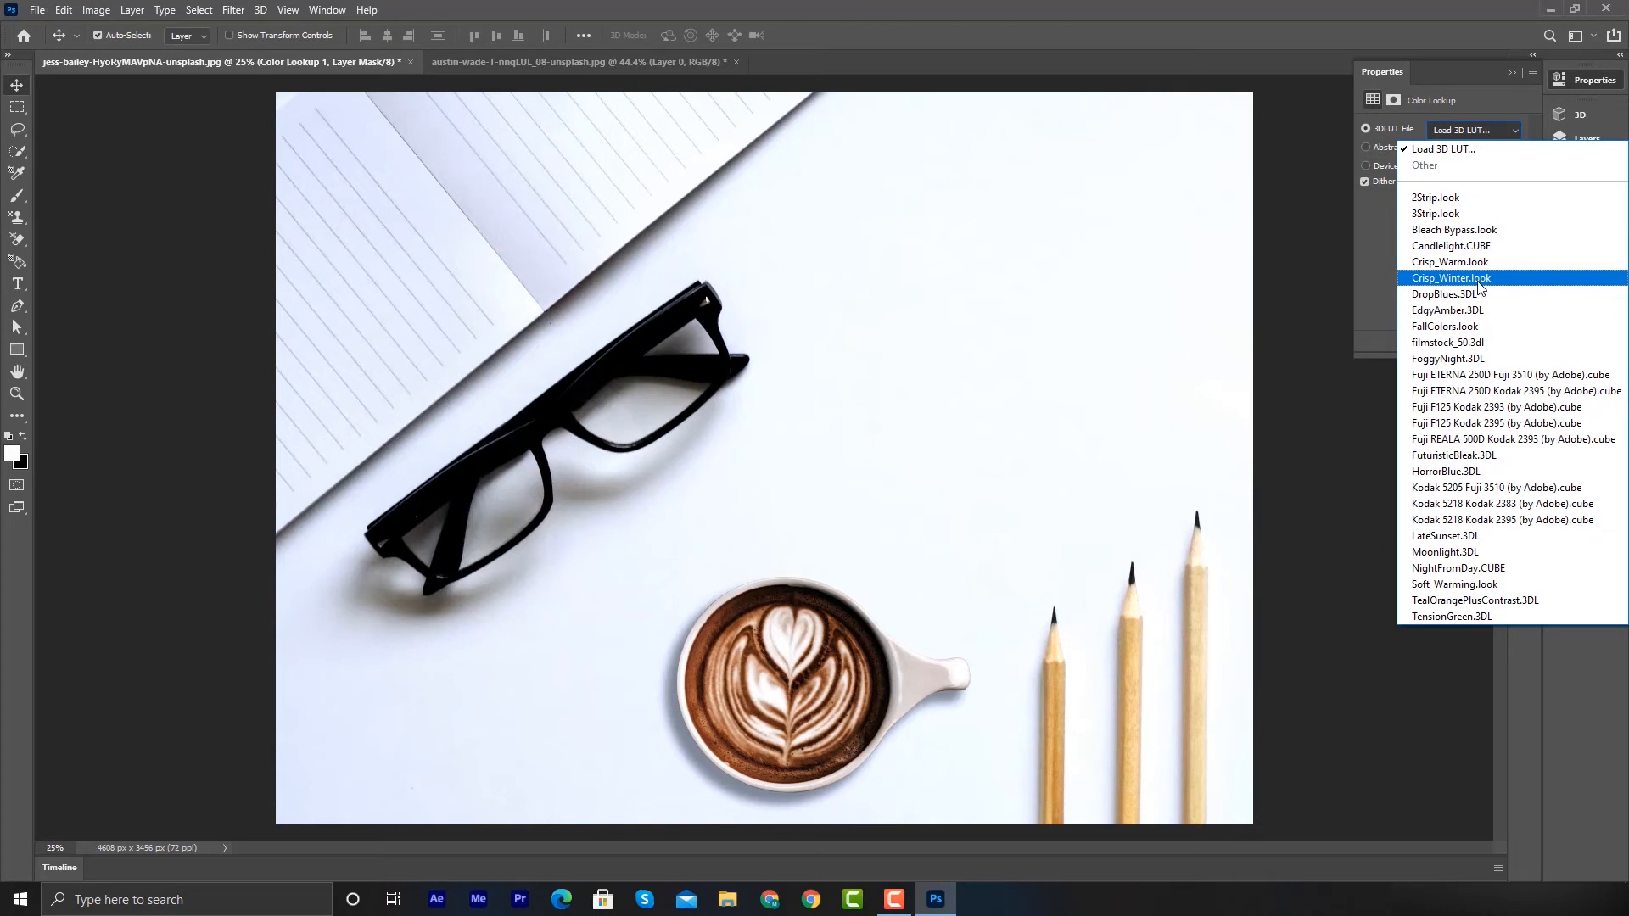
click(1461, 217)
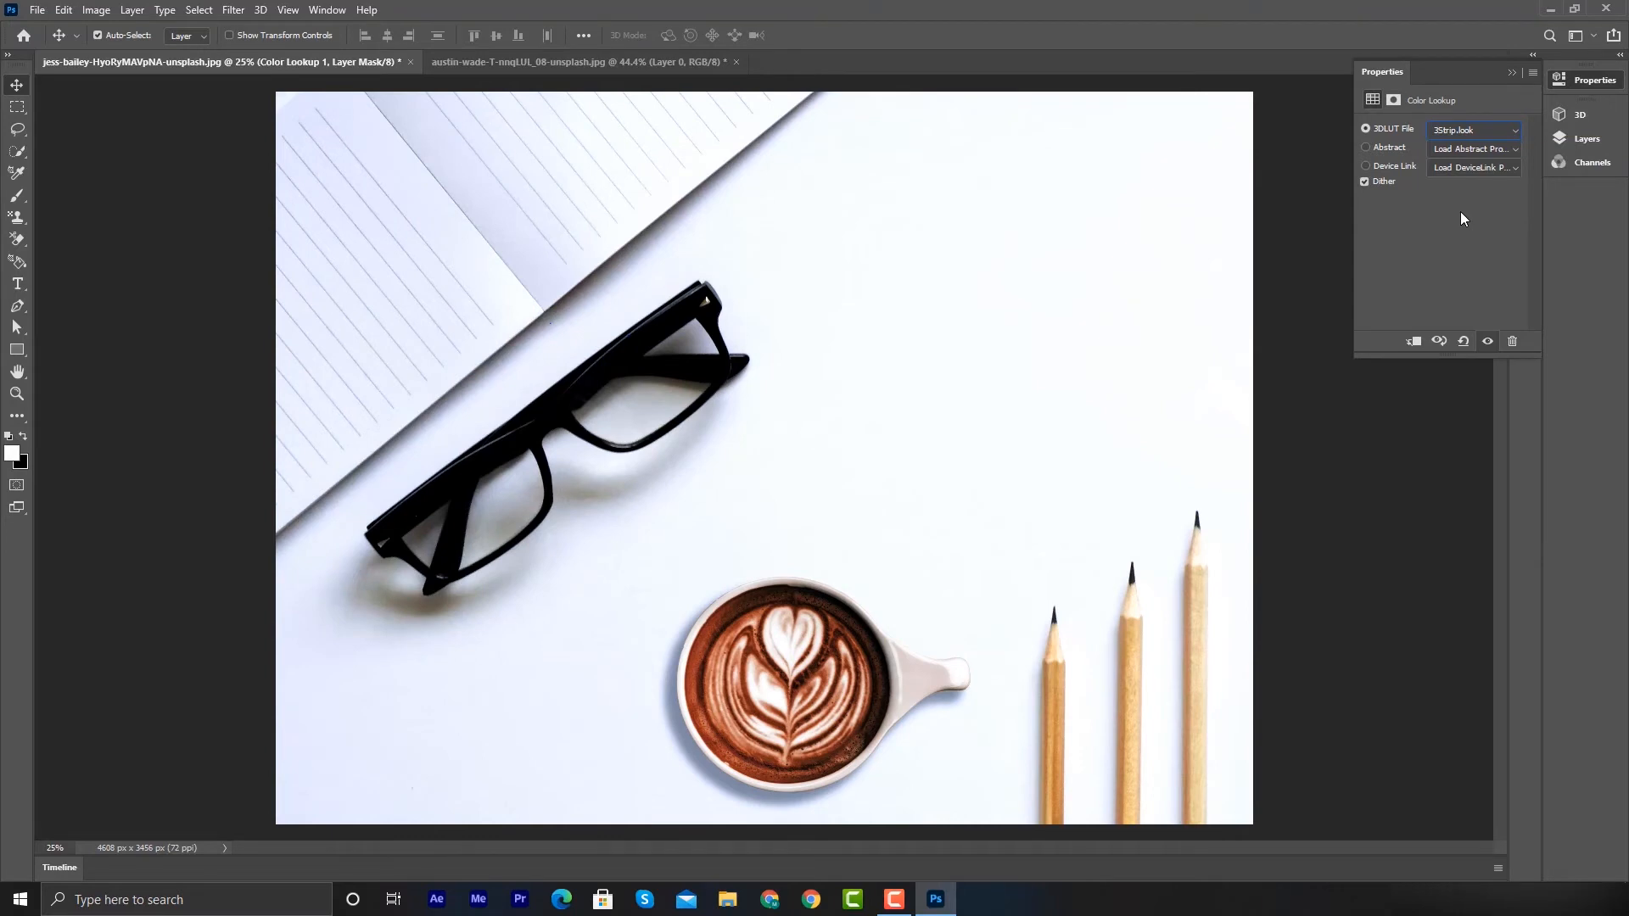
Lower the Color Lookup layer's opacity to 60%
click(1517, 73)
click(1590, 140)
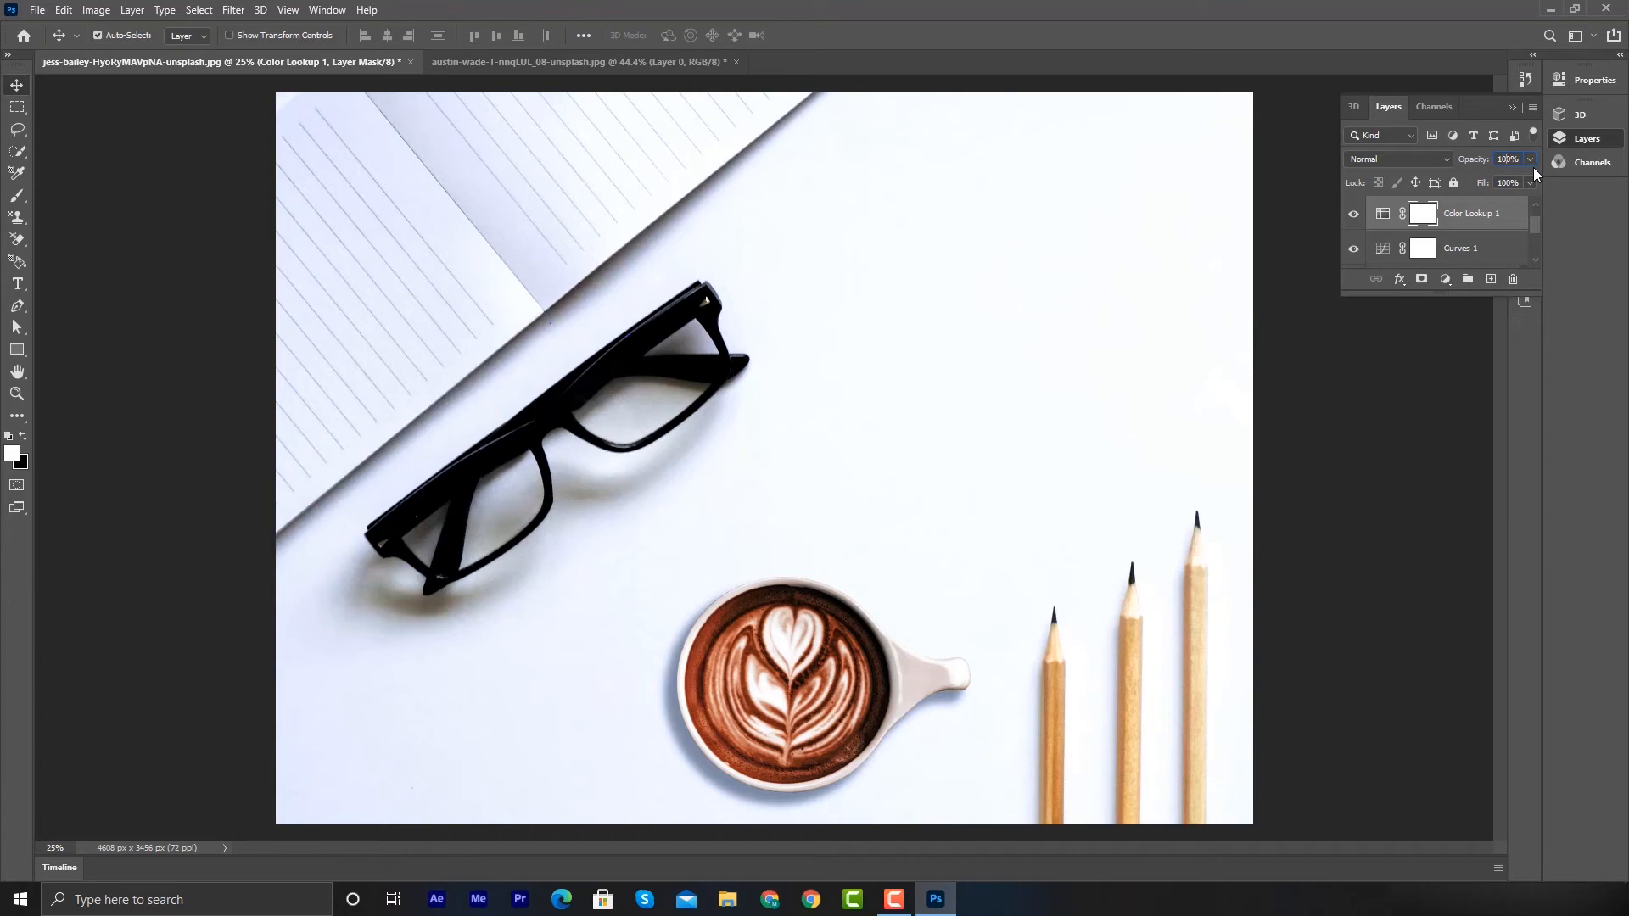
text(0)
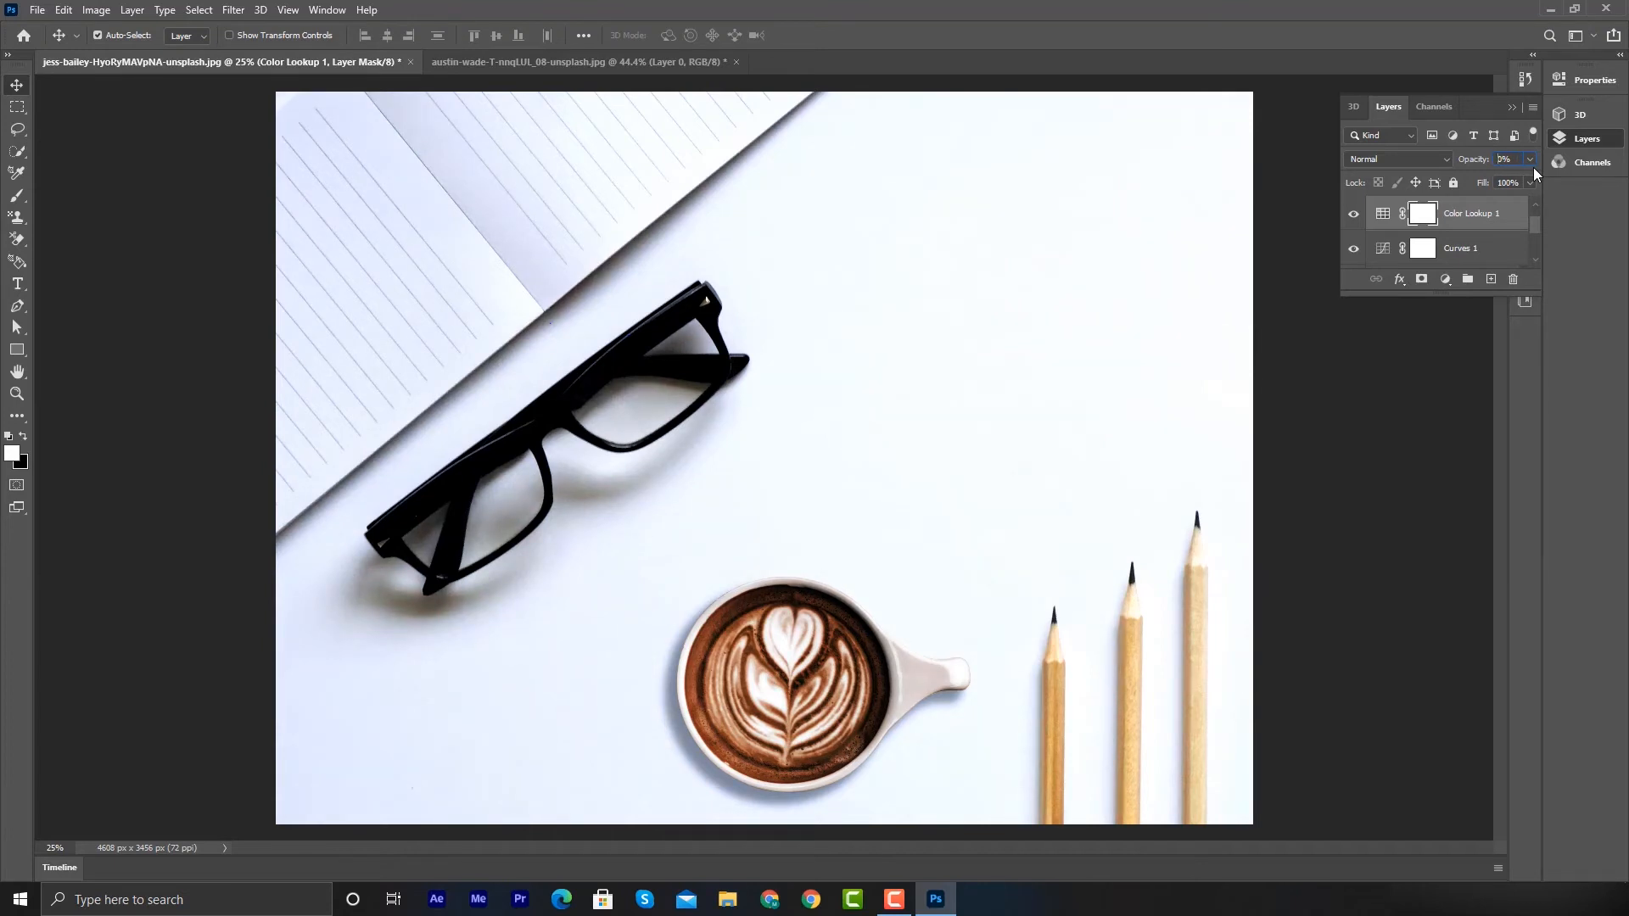
text(8)
click(1503, 159)
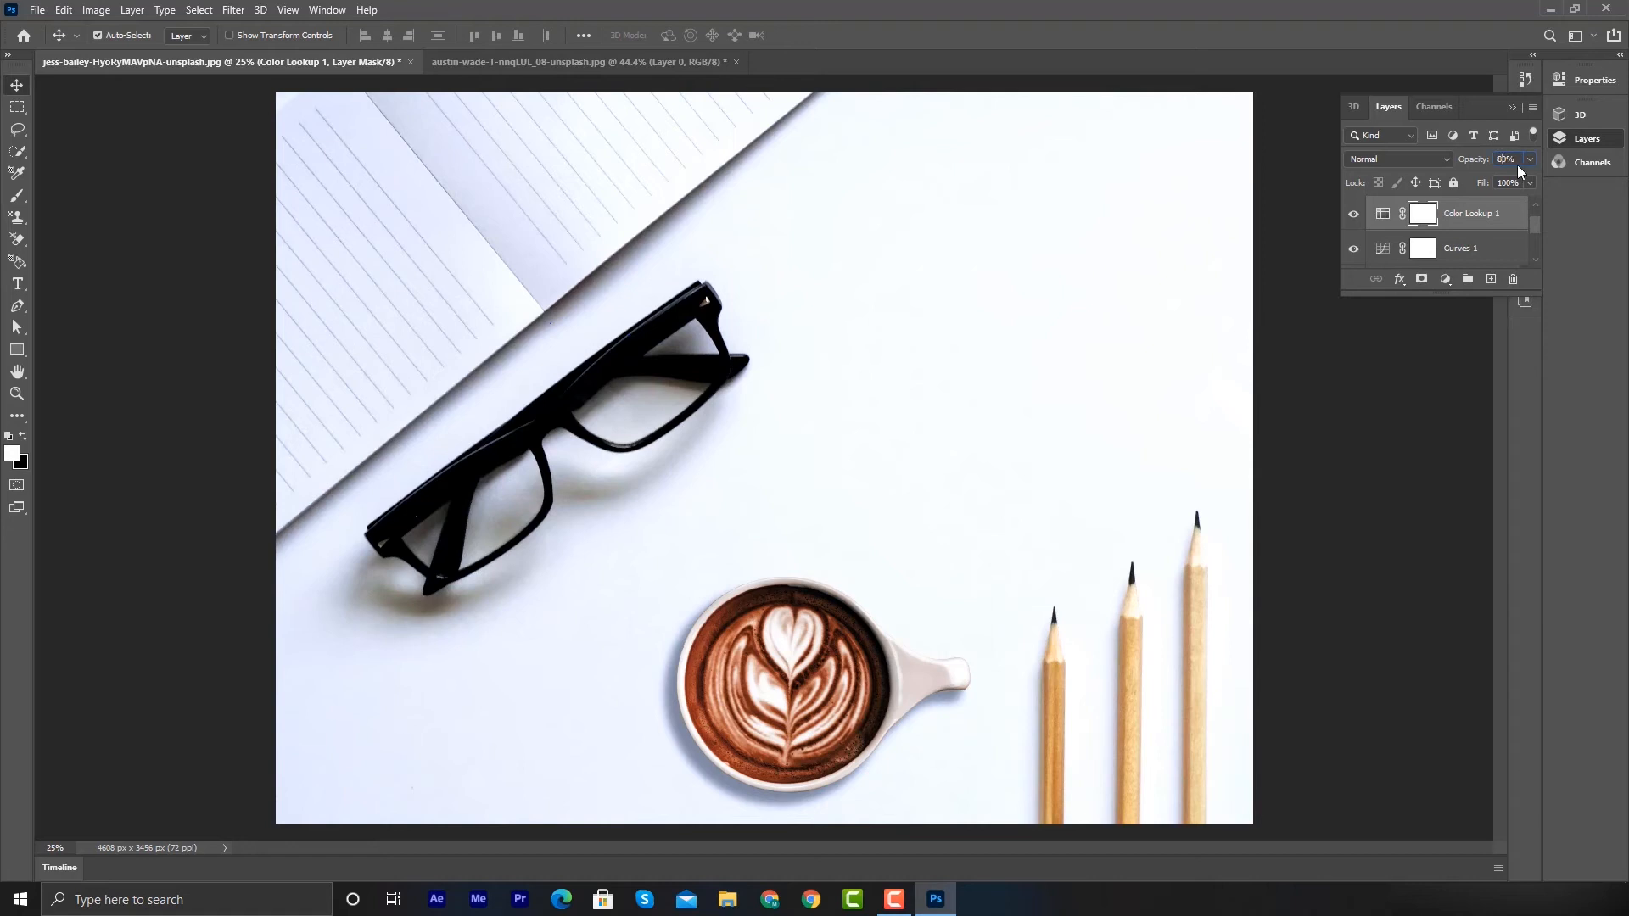
key(BackSpace)
Try the Lighter Color blend mode on the Color Lookup layer and settle on Multiply
click(1382, 160)
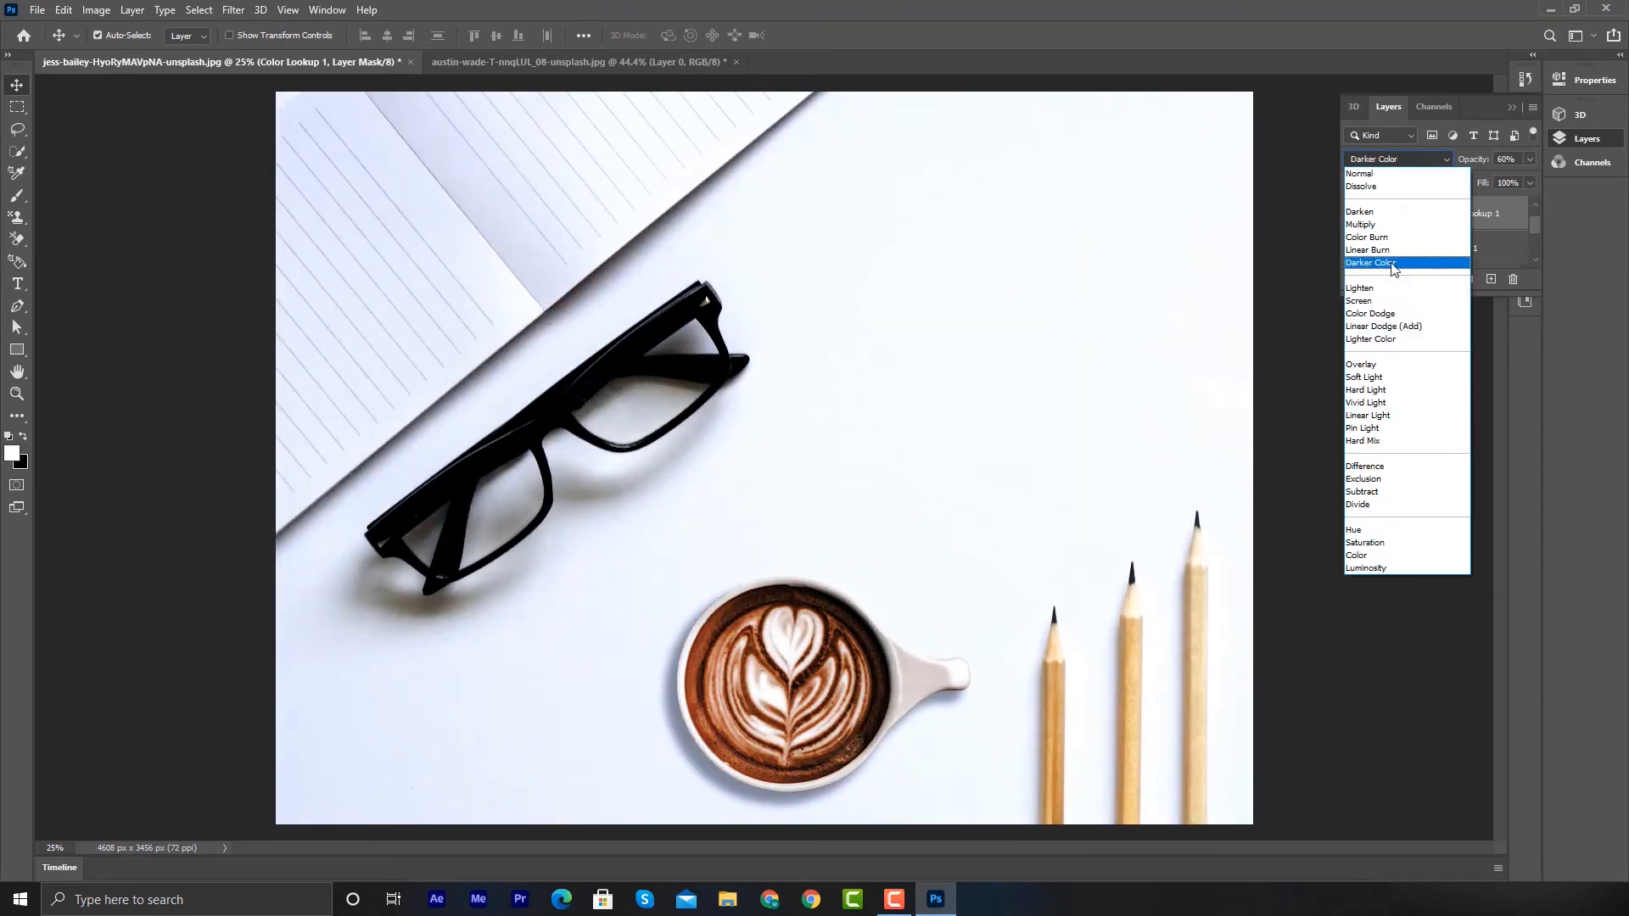
click(1372, 339)
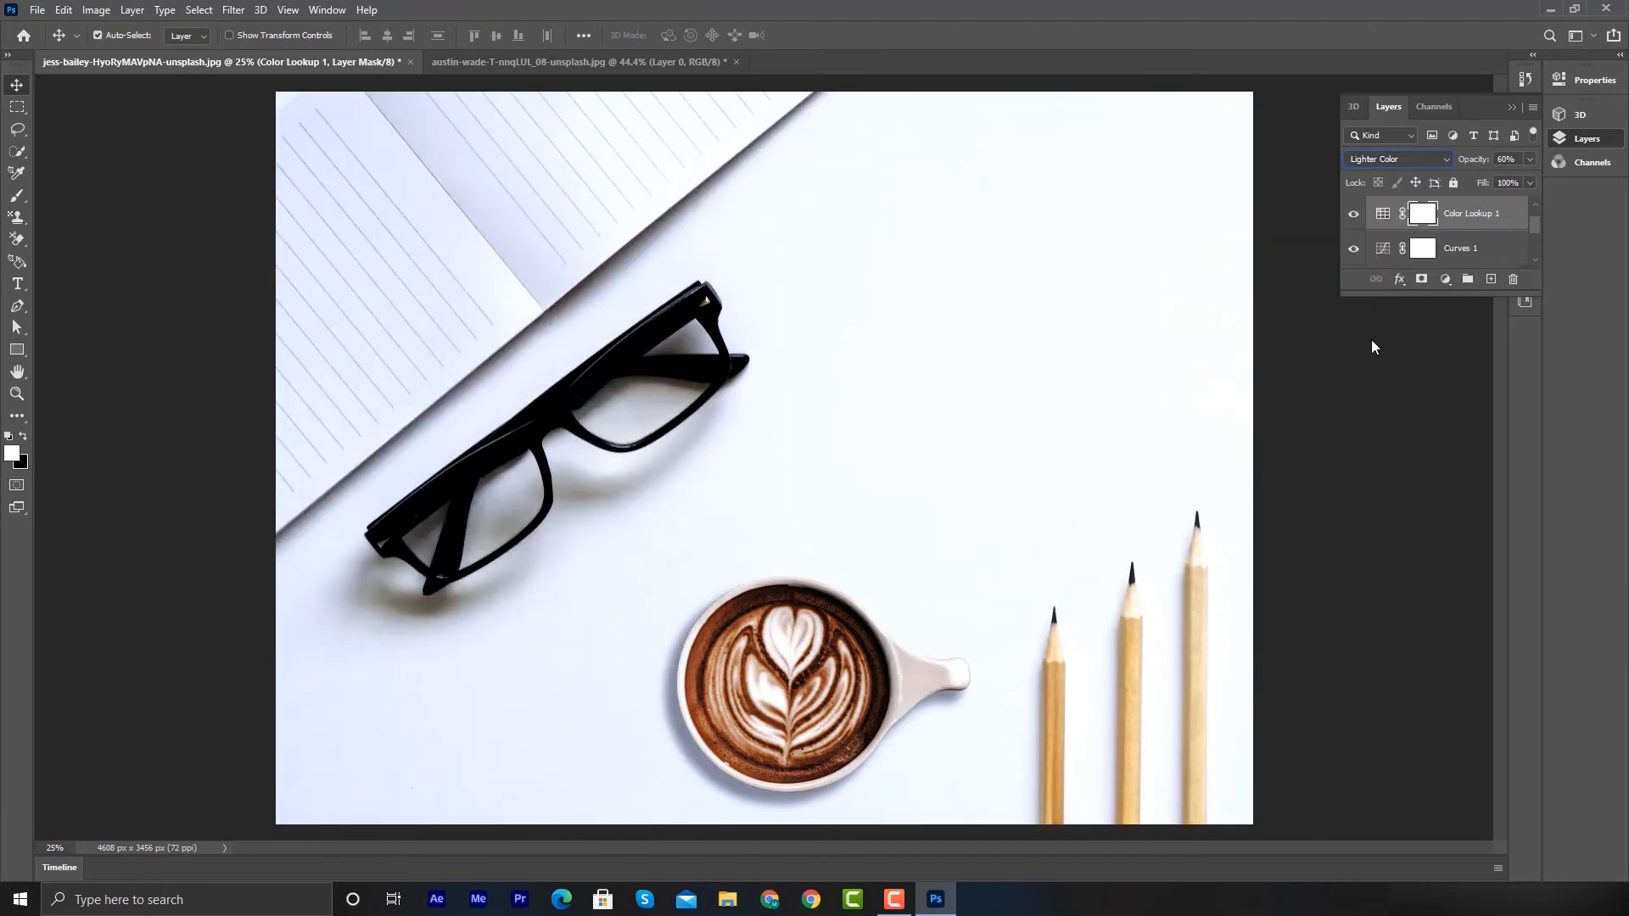
click(1386, 156)
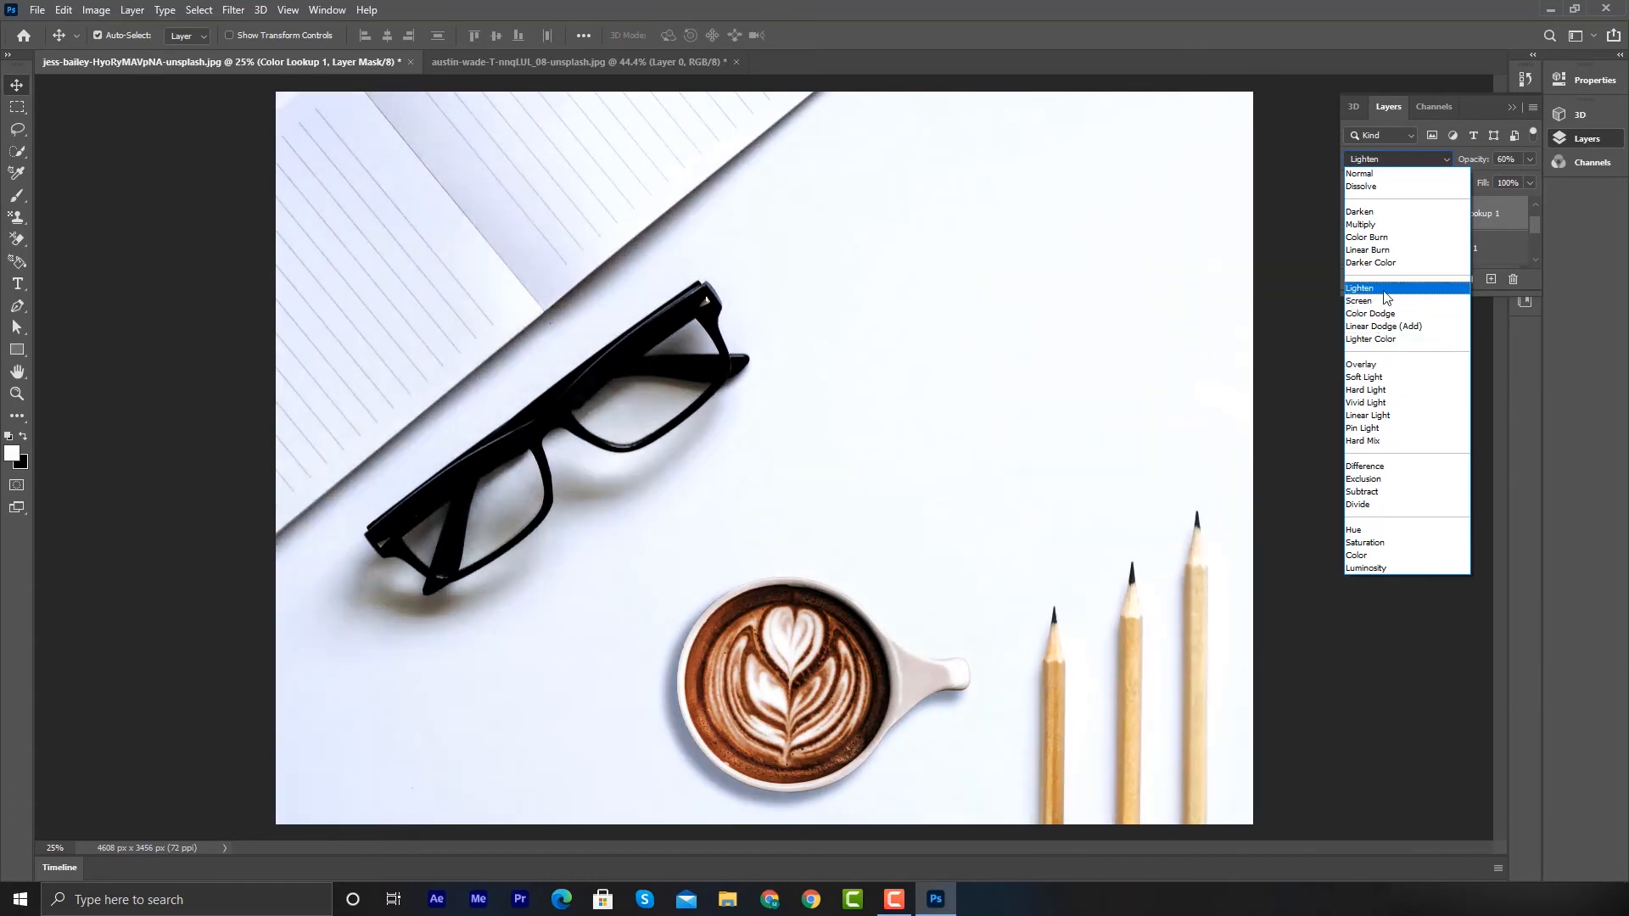
click(1381, 224)
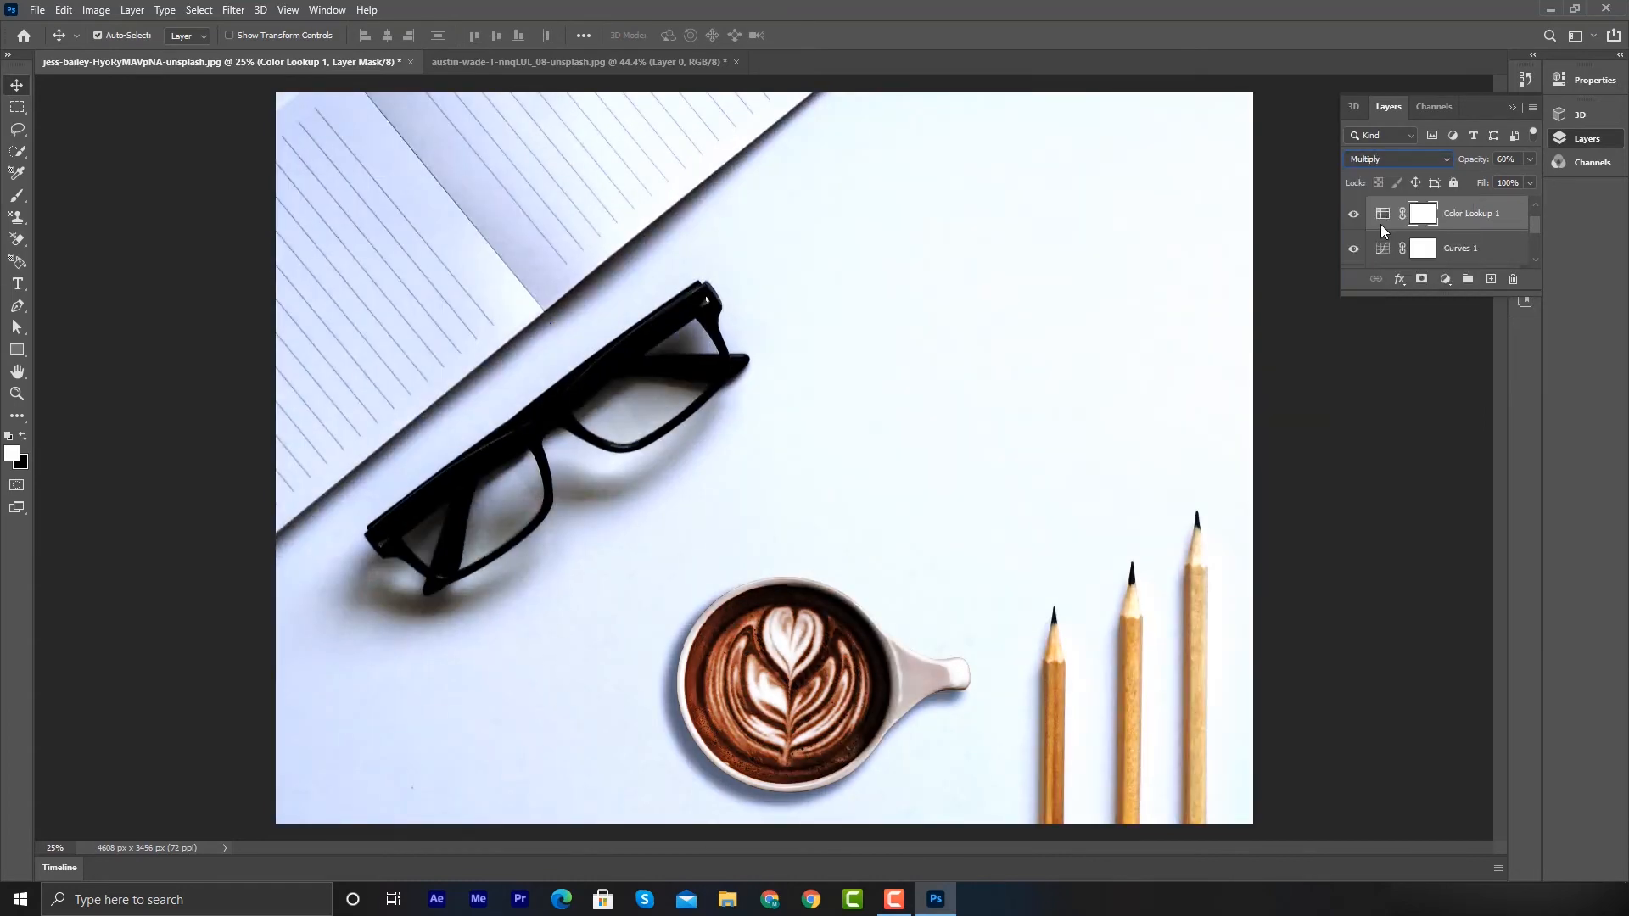
Try fill values of 0%, 70% and 60% on the Color Lookup layer
click(1507, 181)
text(0)
key(Return)
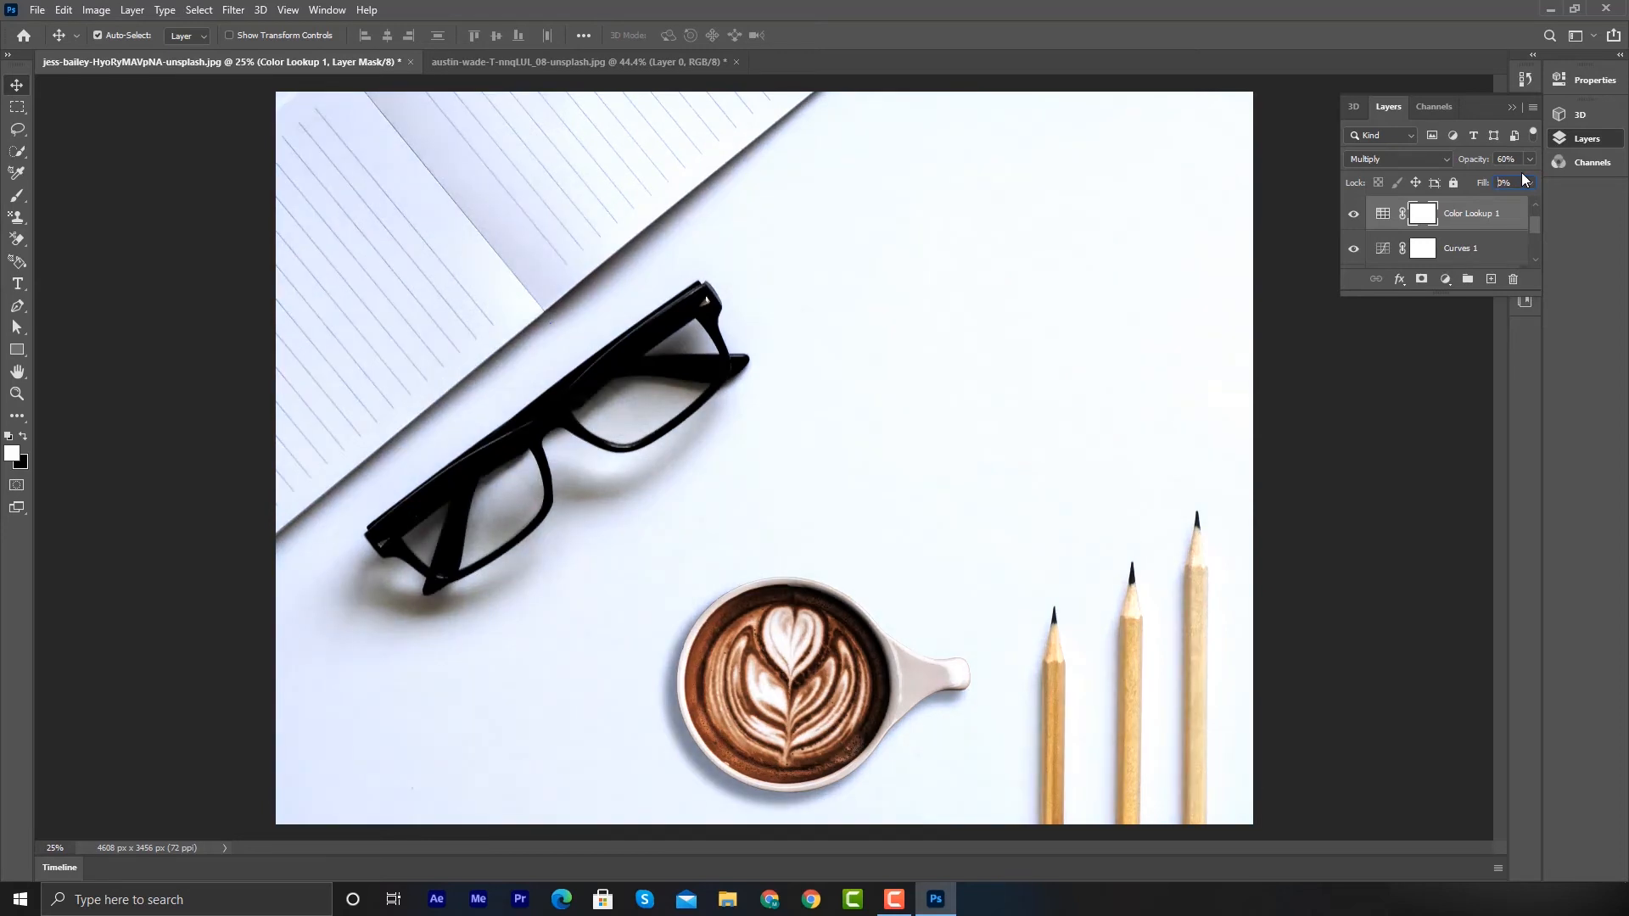
text(70)
key(Return)
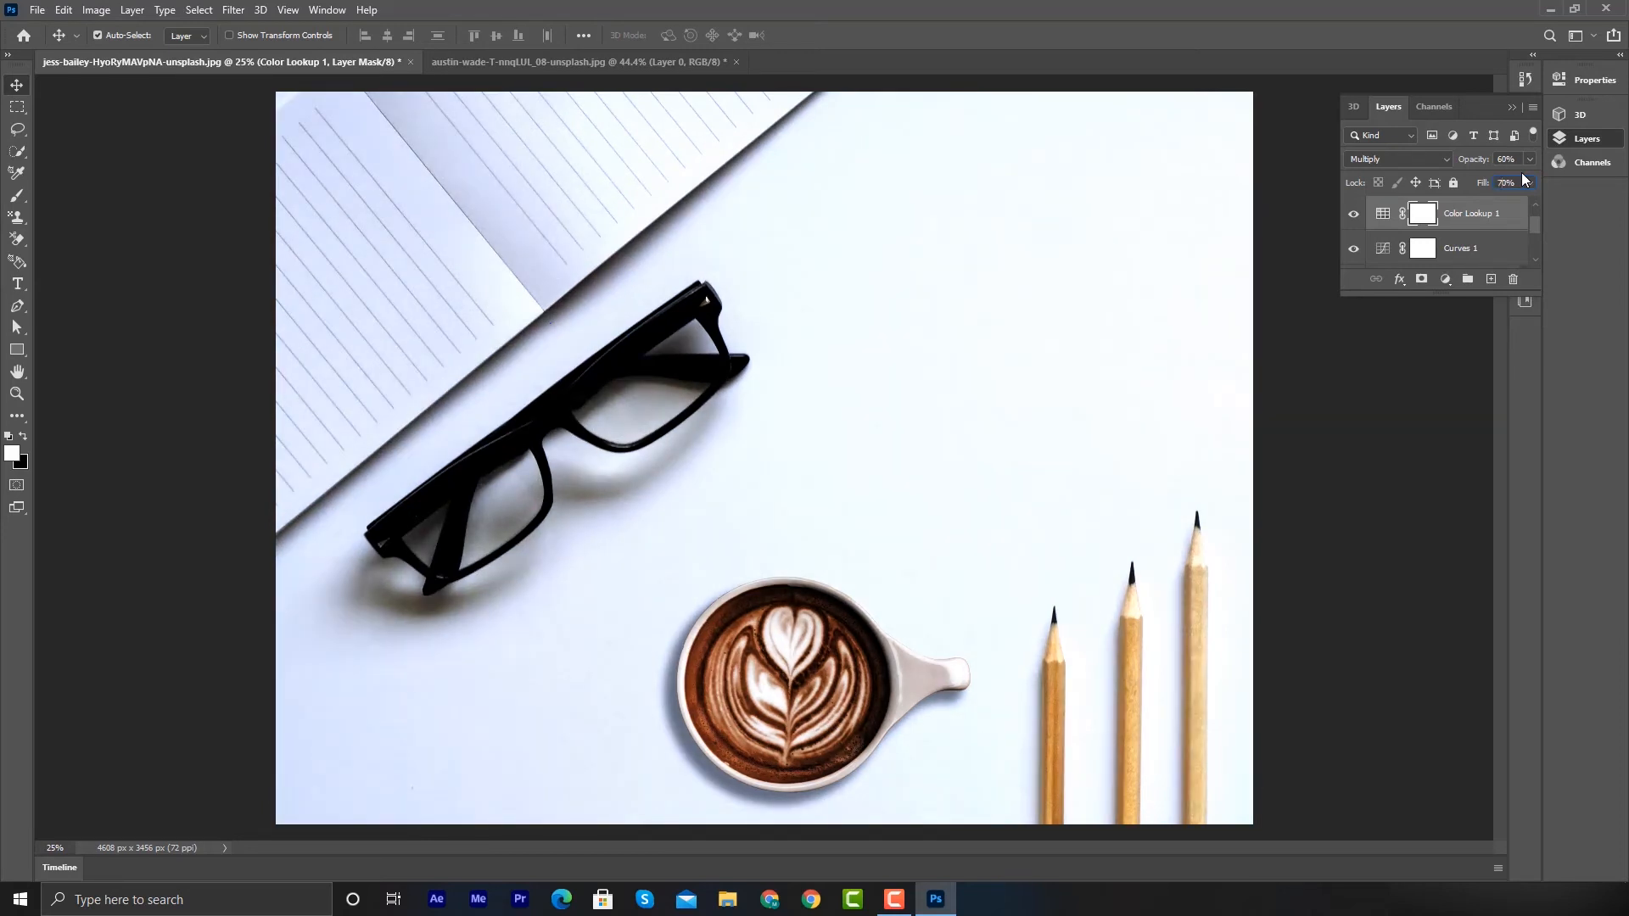
text(0)
key(Return)
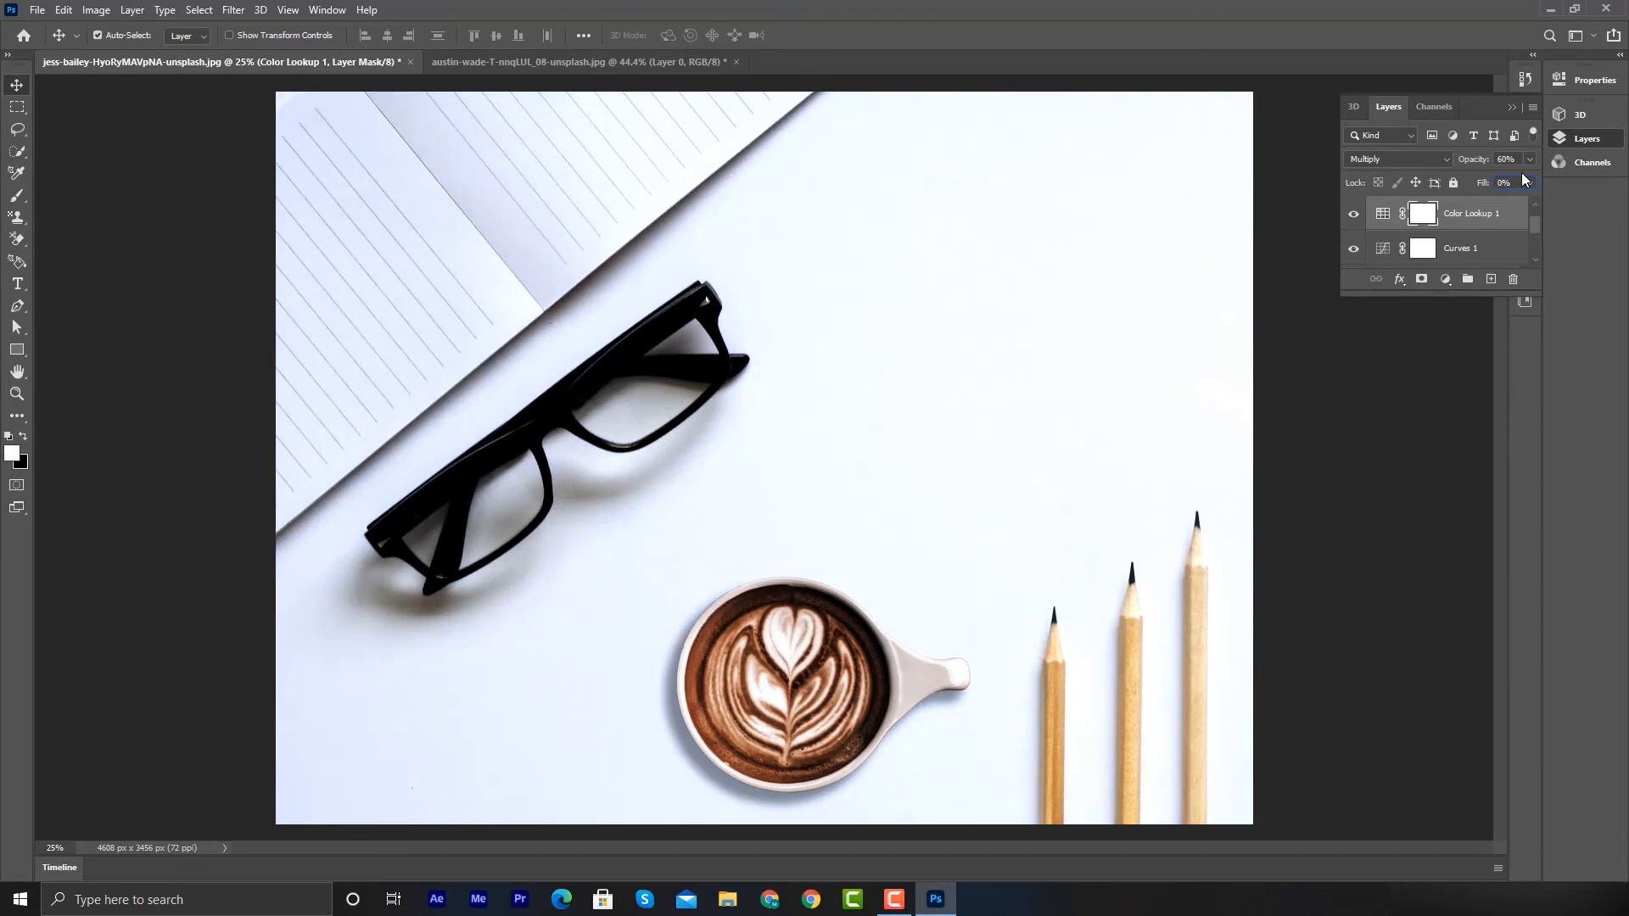
text(60)
key(Return)
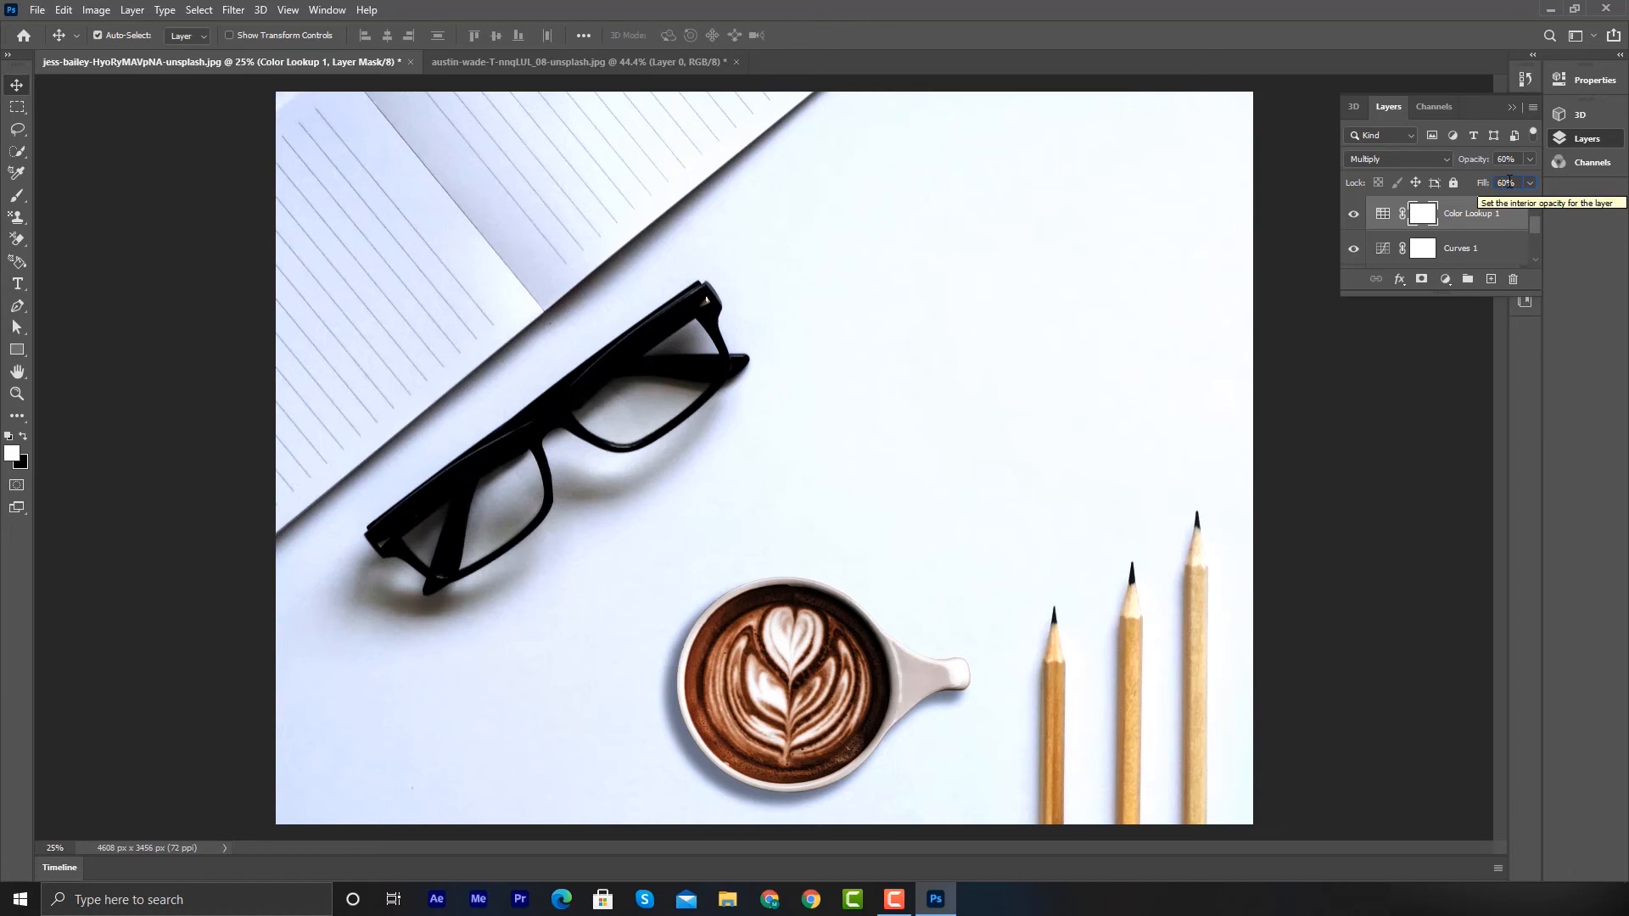
Set both the fill and the opacity of the Color Lookup layer to 40%
key(BackSpace)
text(4)
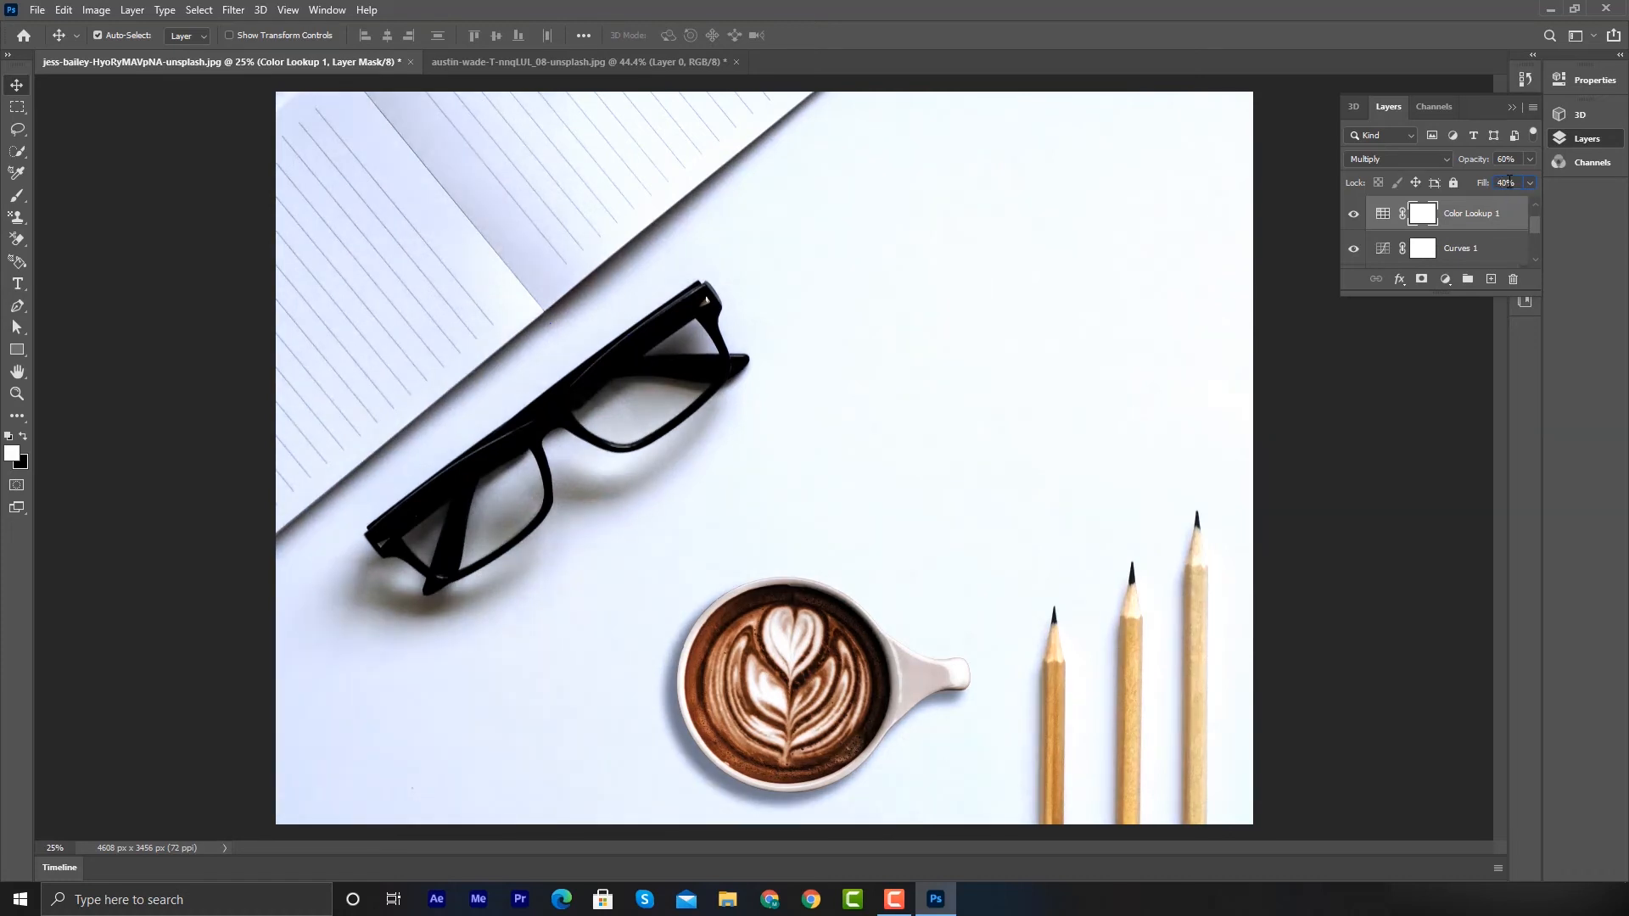
key(BackSpace)
text(3)
key(BackSpace)
text(2)
key(BackSpace)
text(4)
key(BackSpace)
text(4)
Edit the Color Lookup adjustment and try the Bleach Bypass.look, Candlelight.CUBE and Crisp_Winter.look LUTs
click(1383, 216)
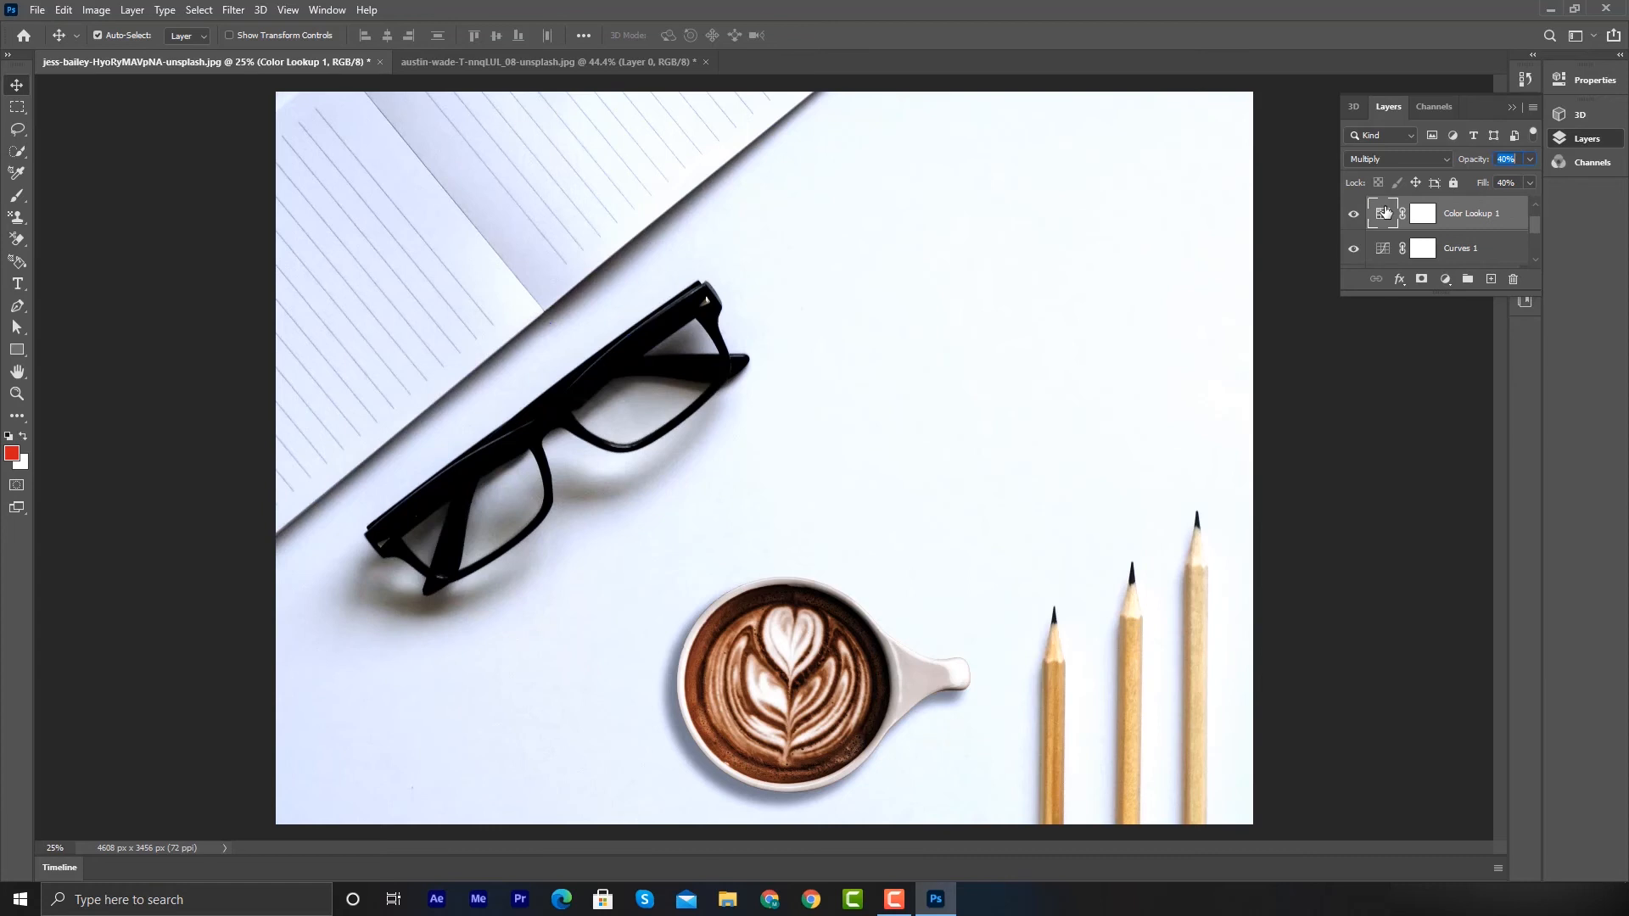
right_click(1386, 212)
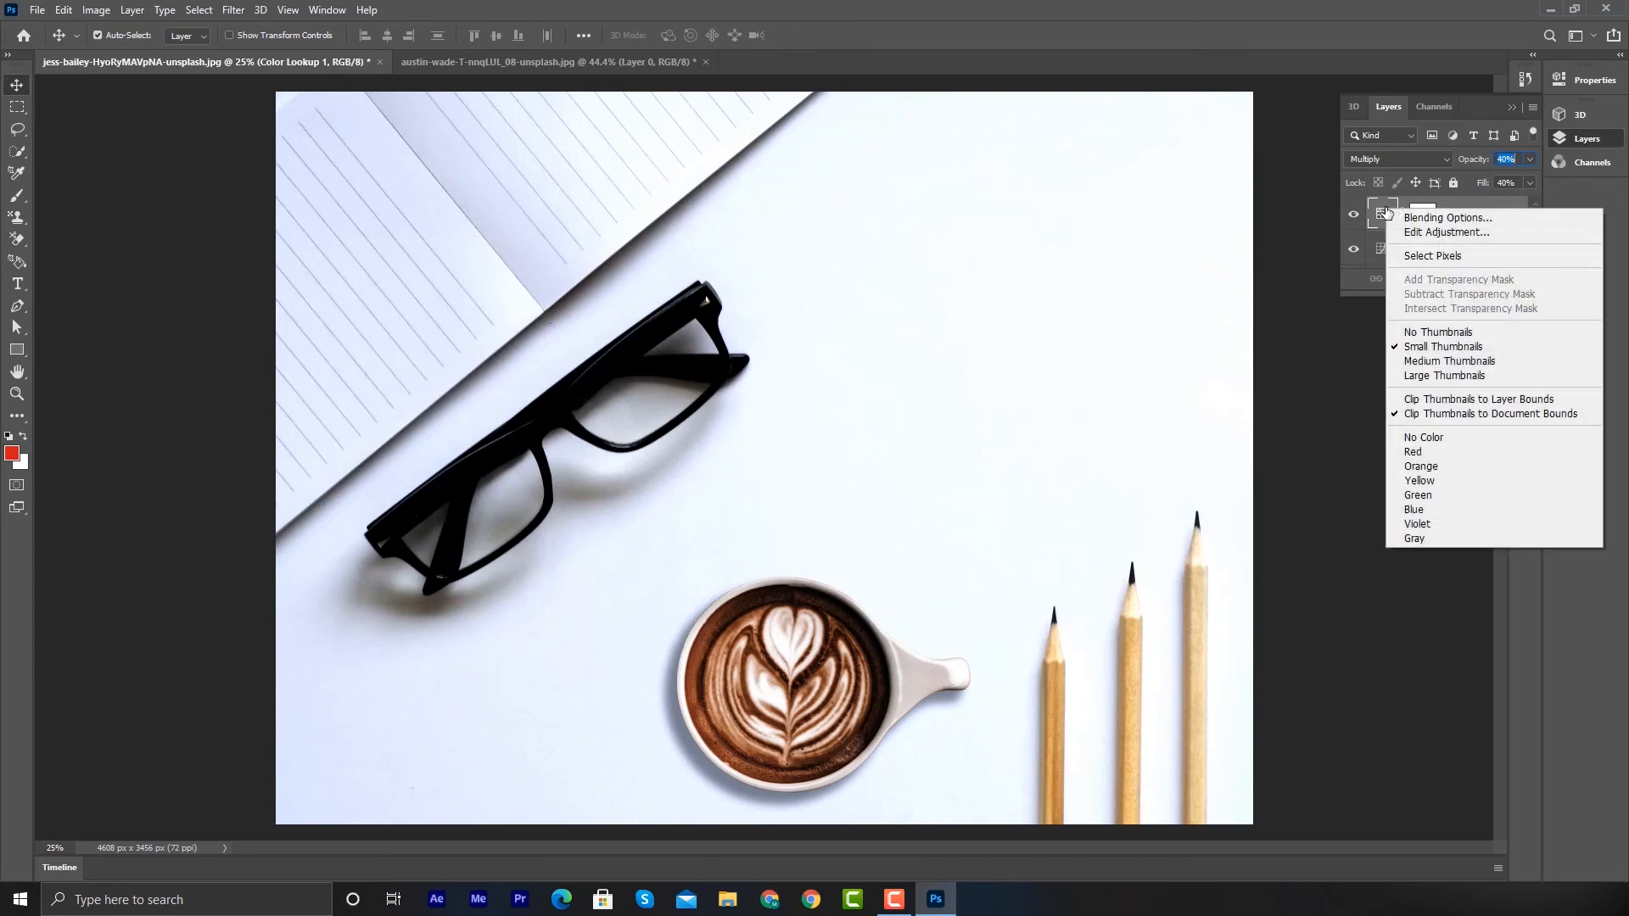
click(1435, 234)
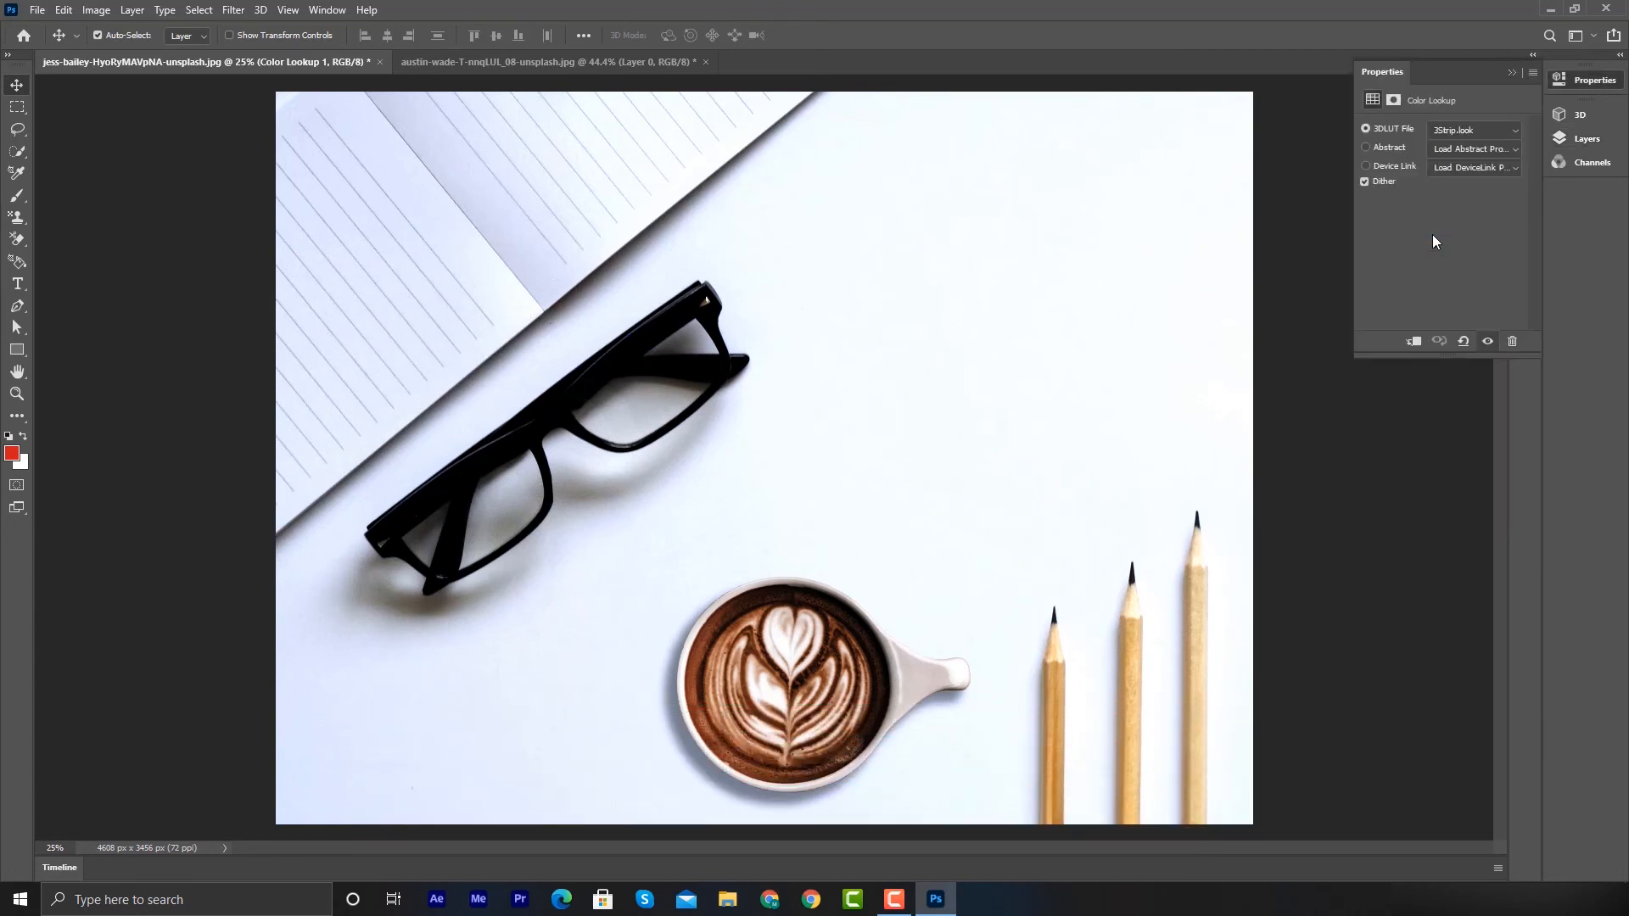
click(1464, 130)
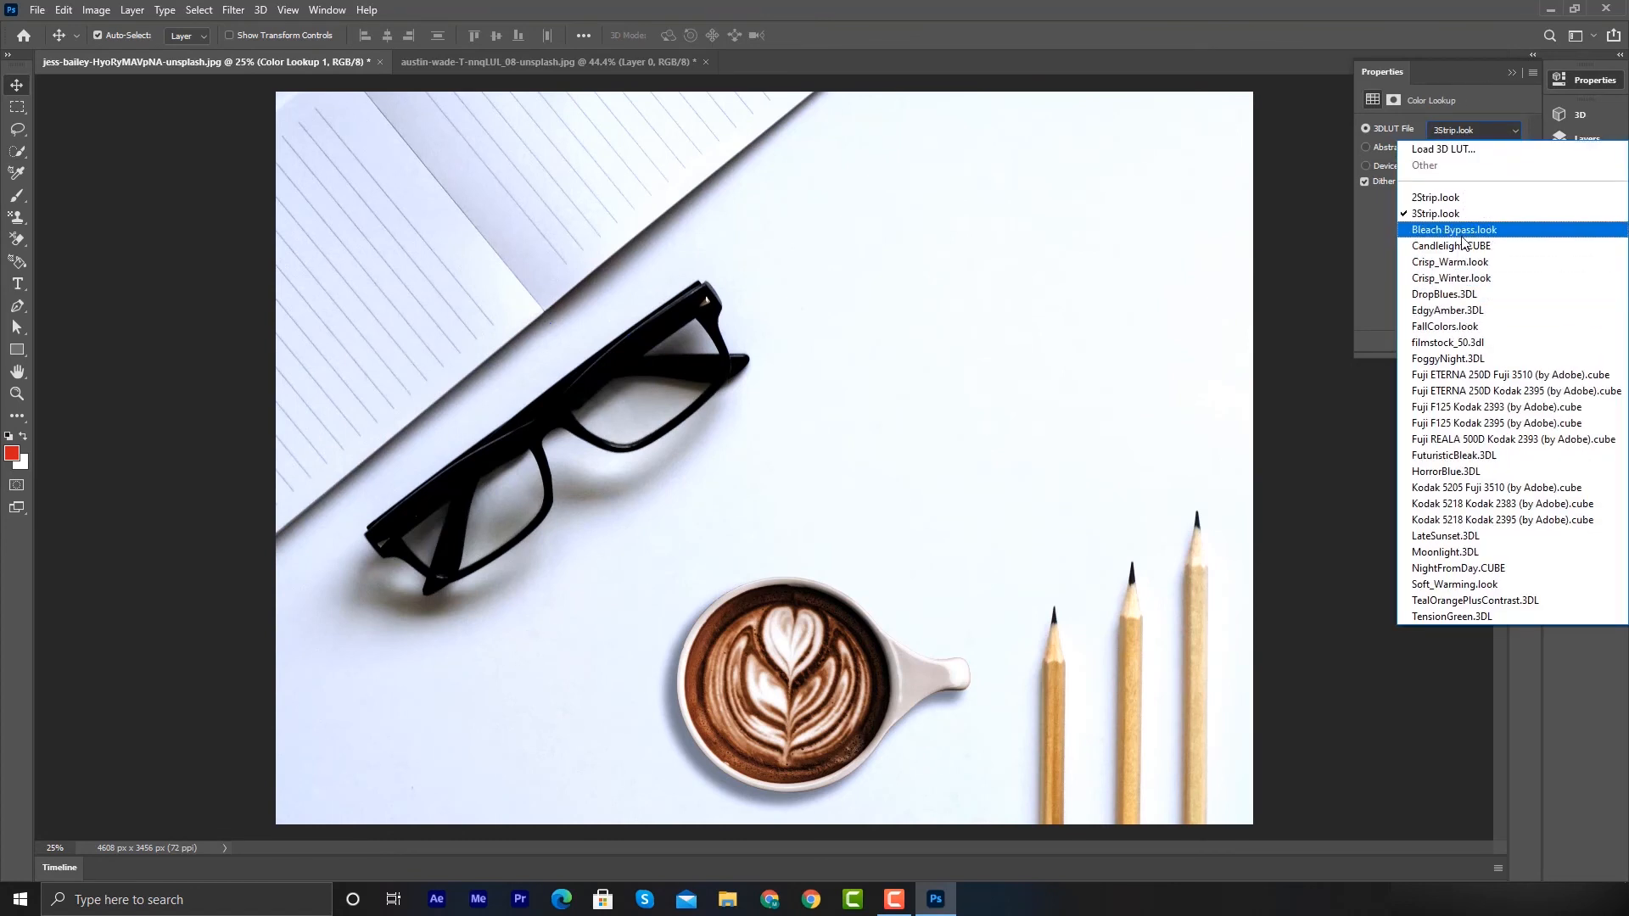
click(1463, 230)
click(1474, 130)
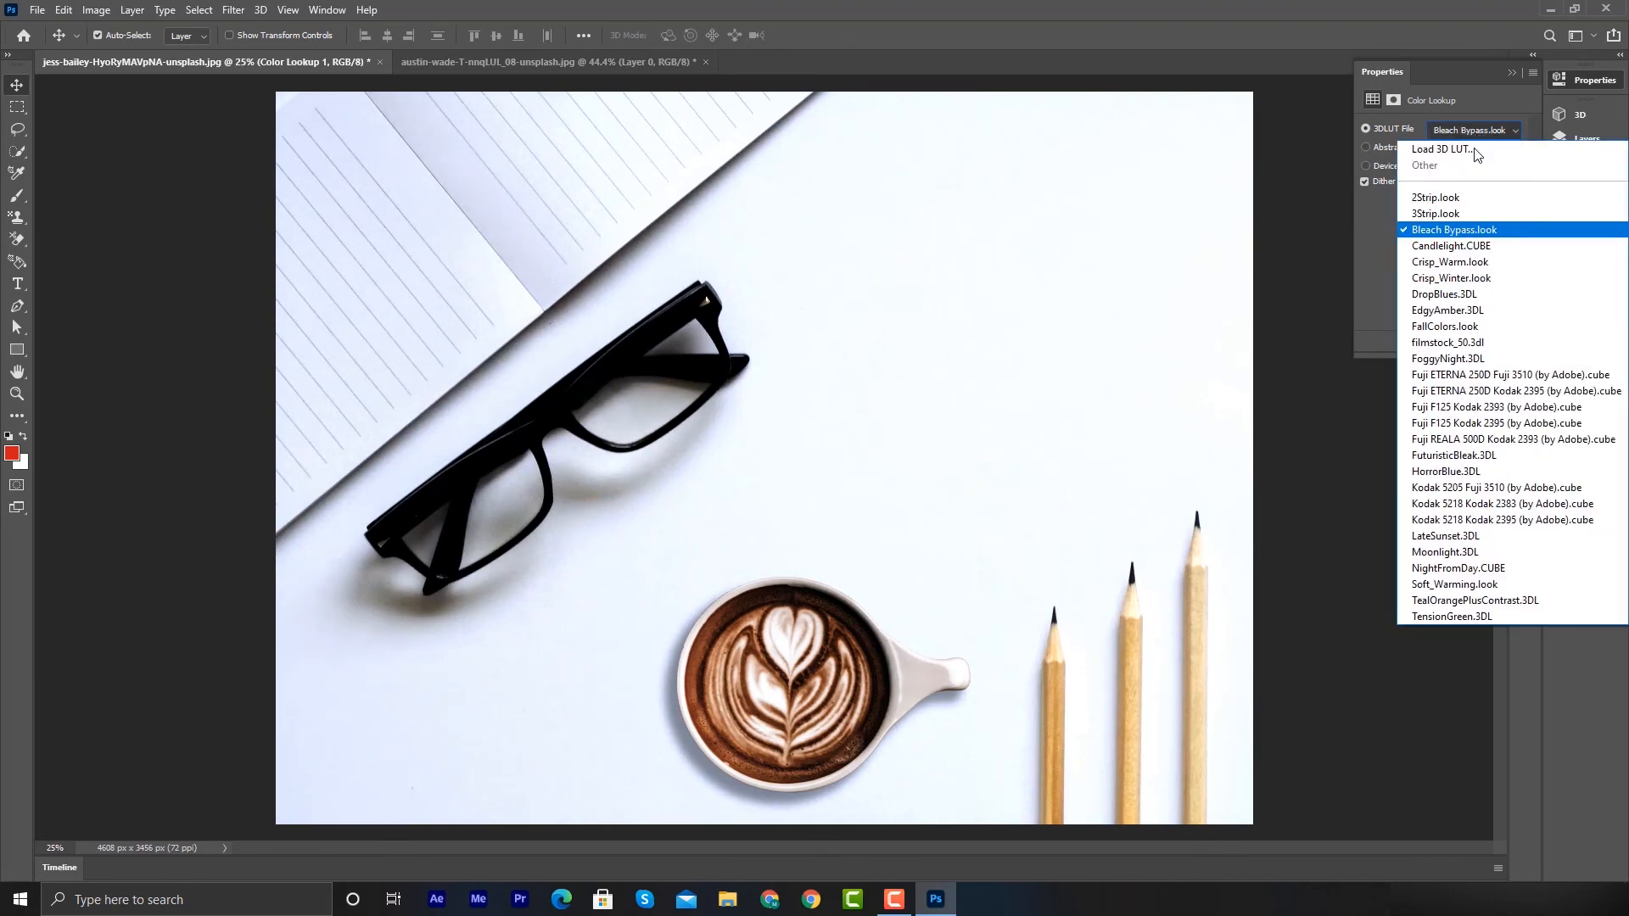
click(1479, 241)
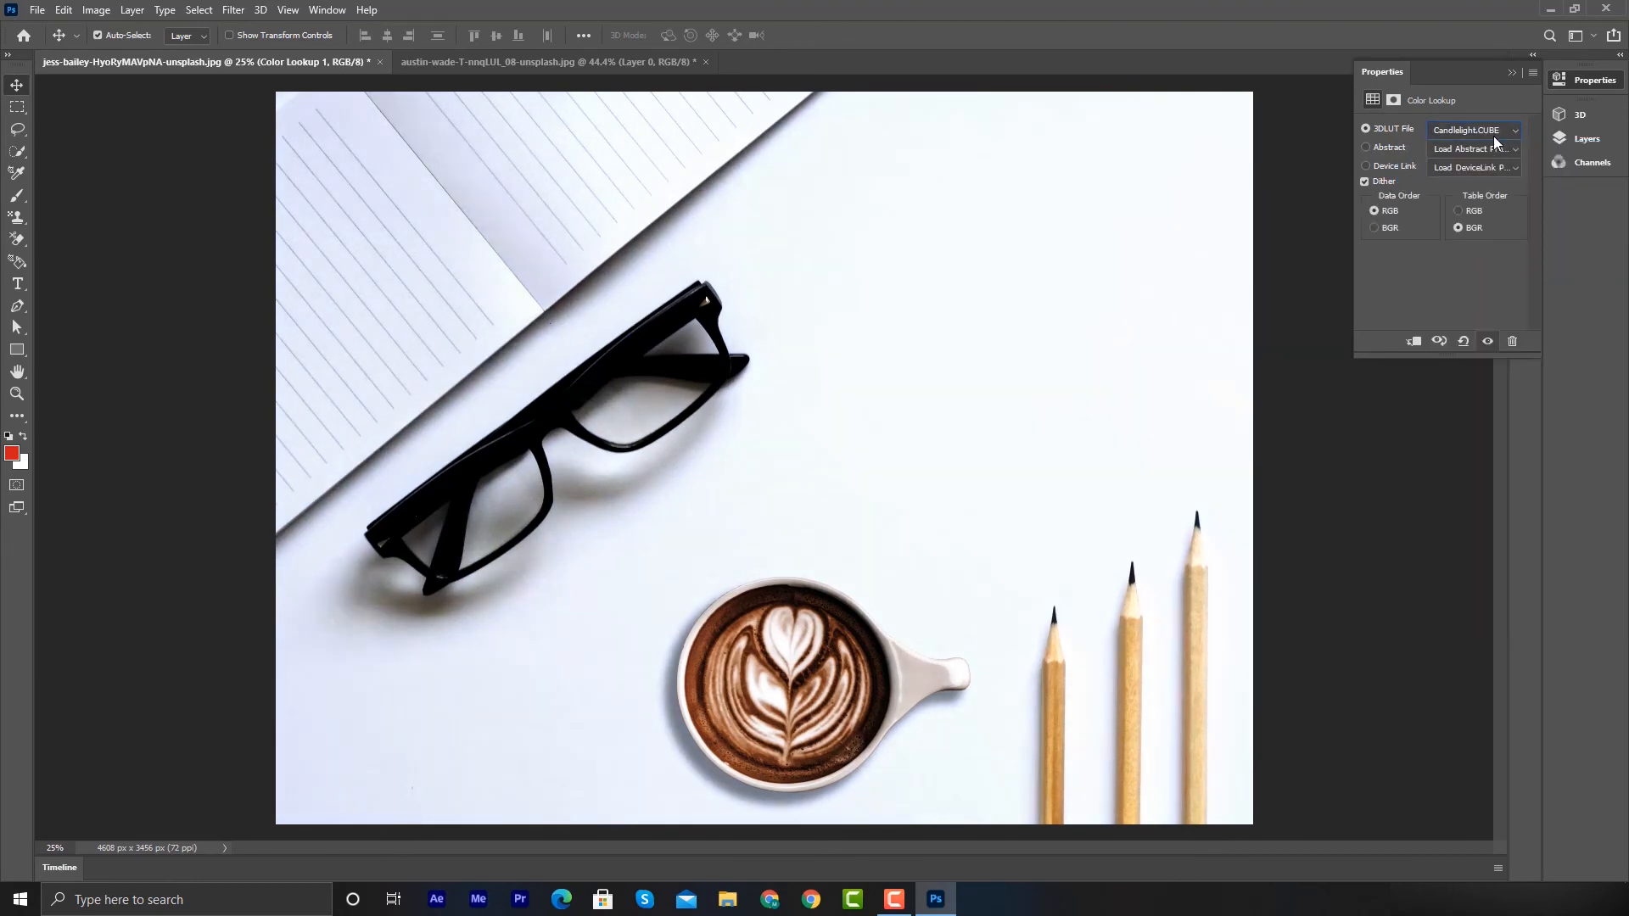
click(1487, 130)
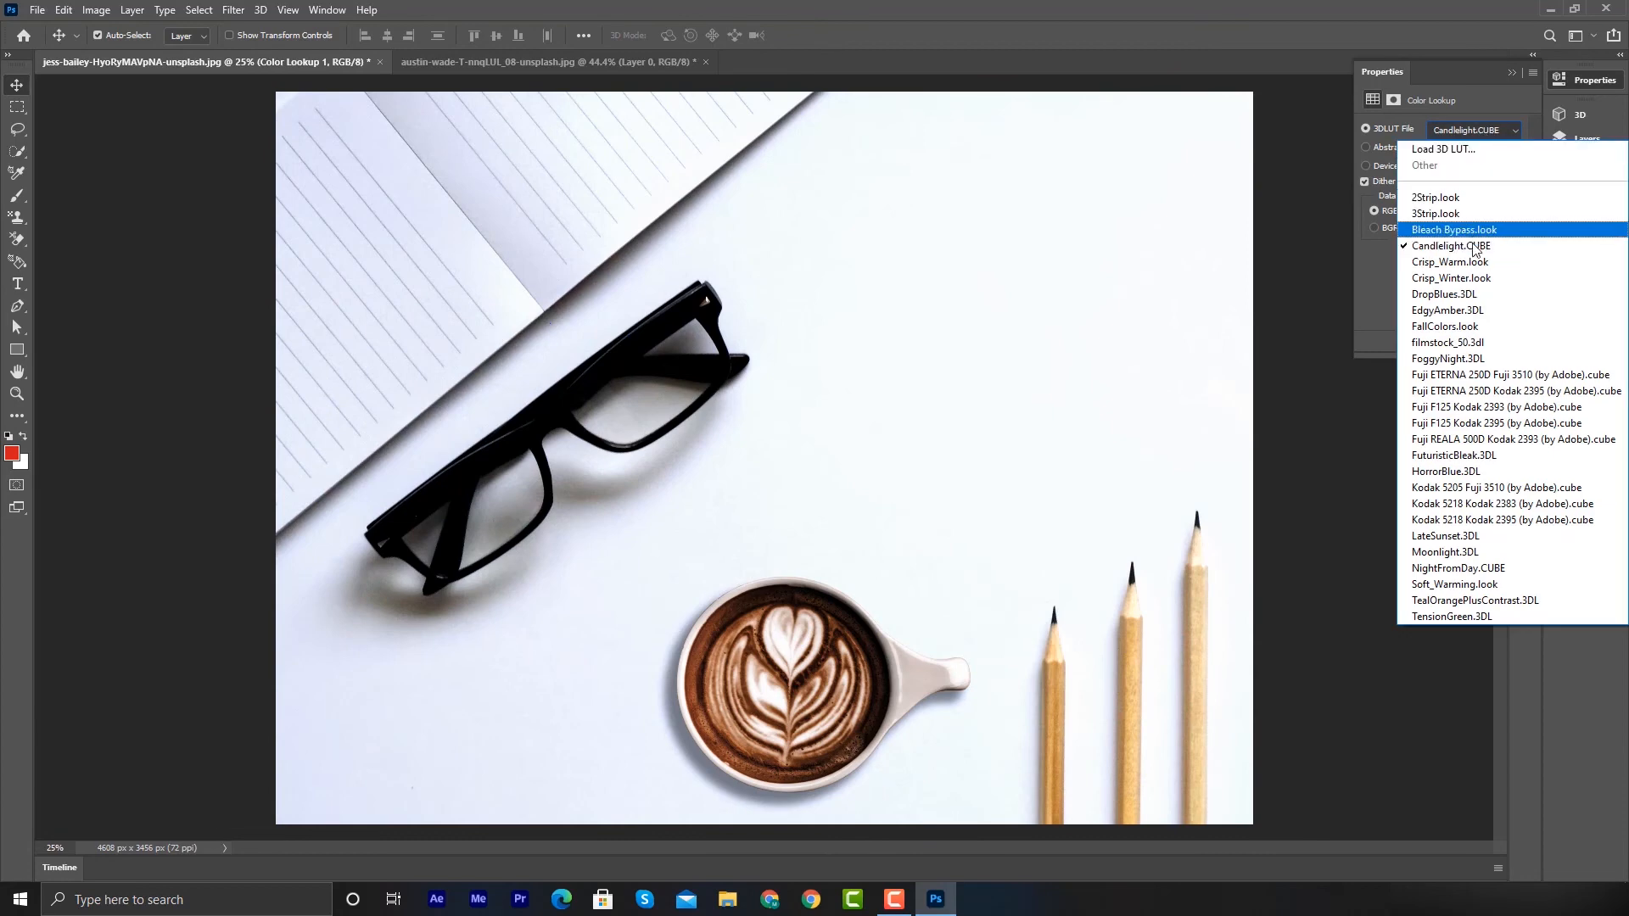
click(1470, 276)
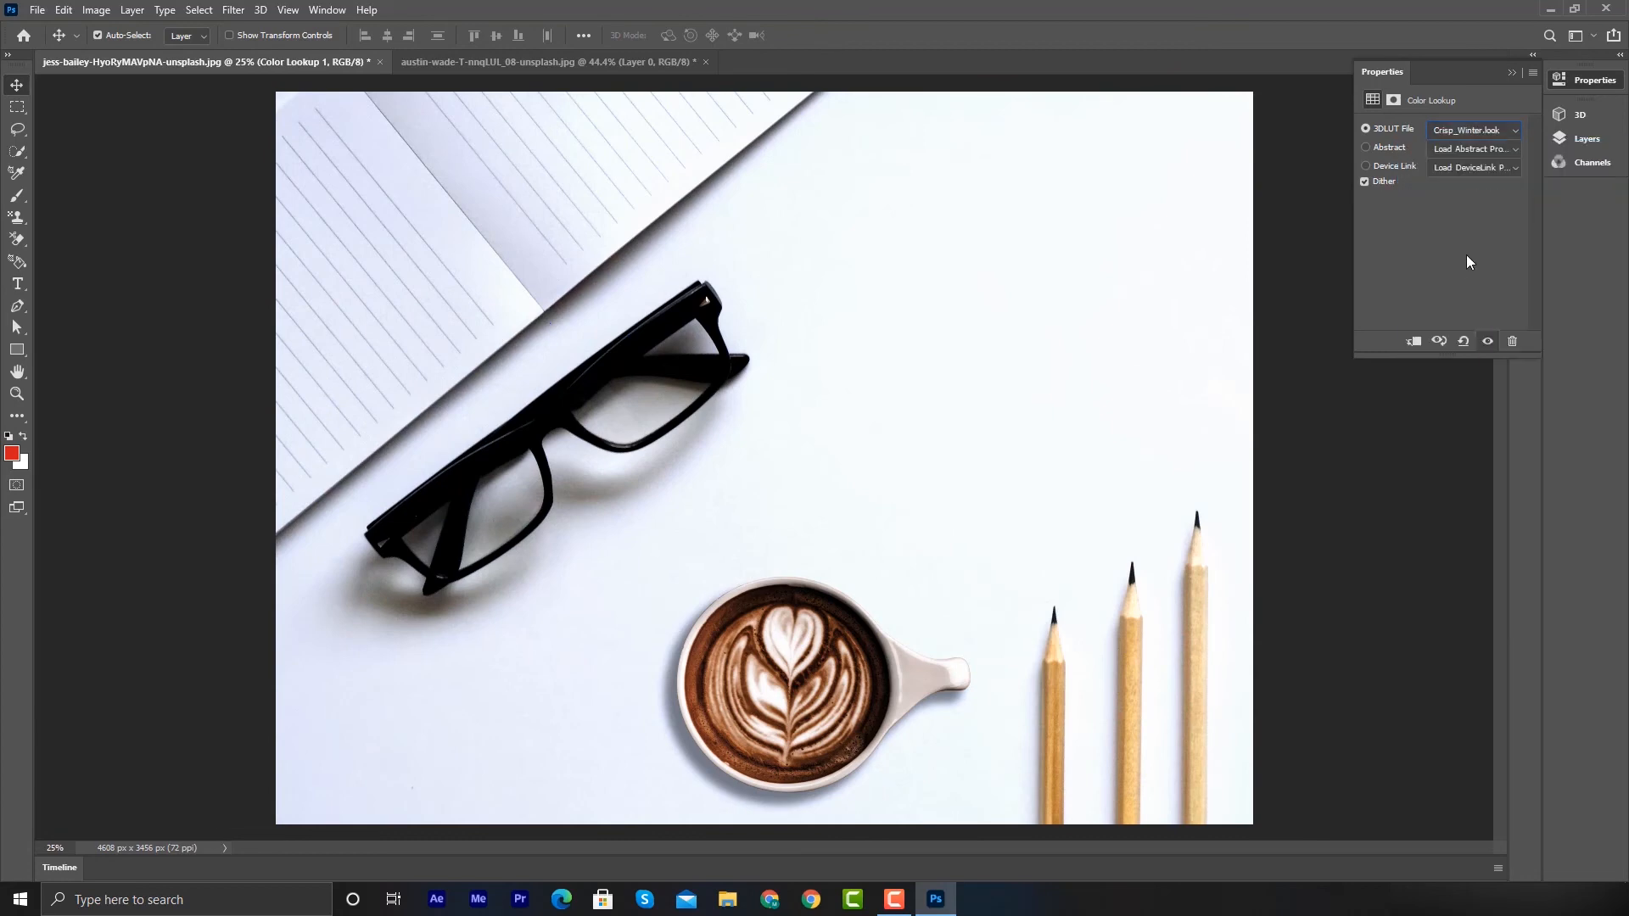
Try the FallColors.look and filmstock_50.3dl LUTs on the Color Lookup layer and switch to FoggyNight.3DL
click(1474, 130)
click(1476, 327)
click(1501, 130)
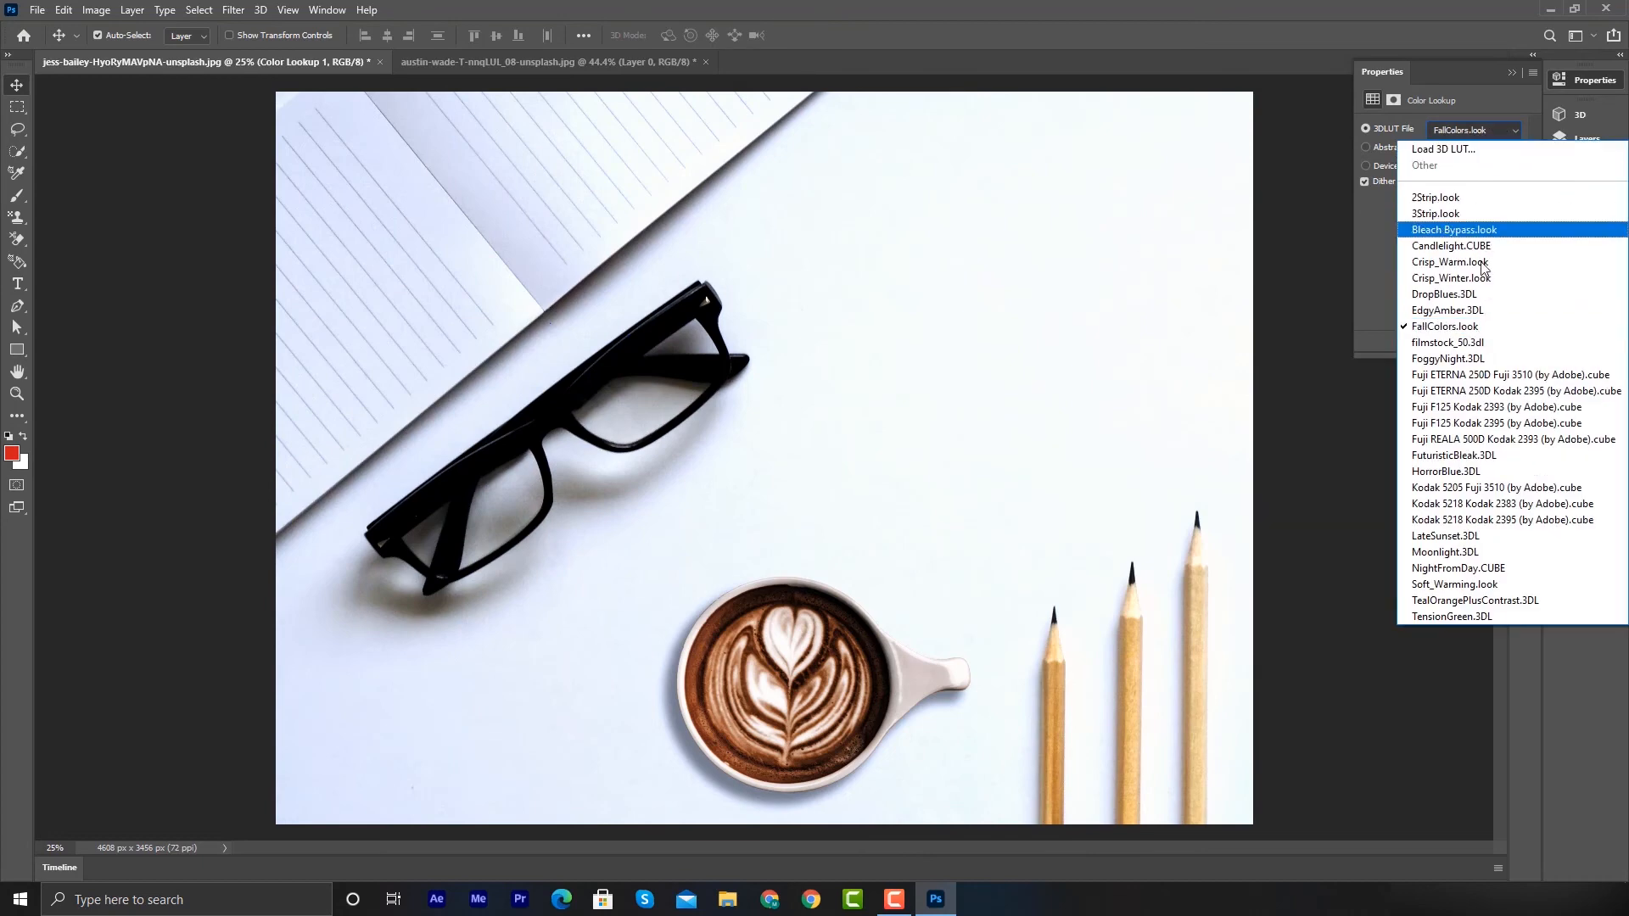
click(1476, 342)
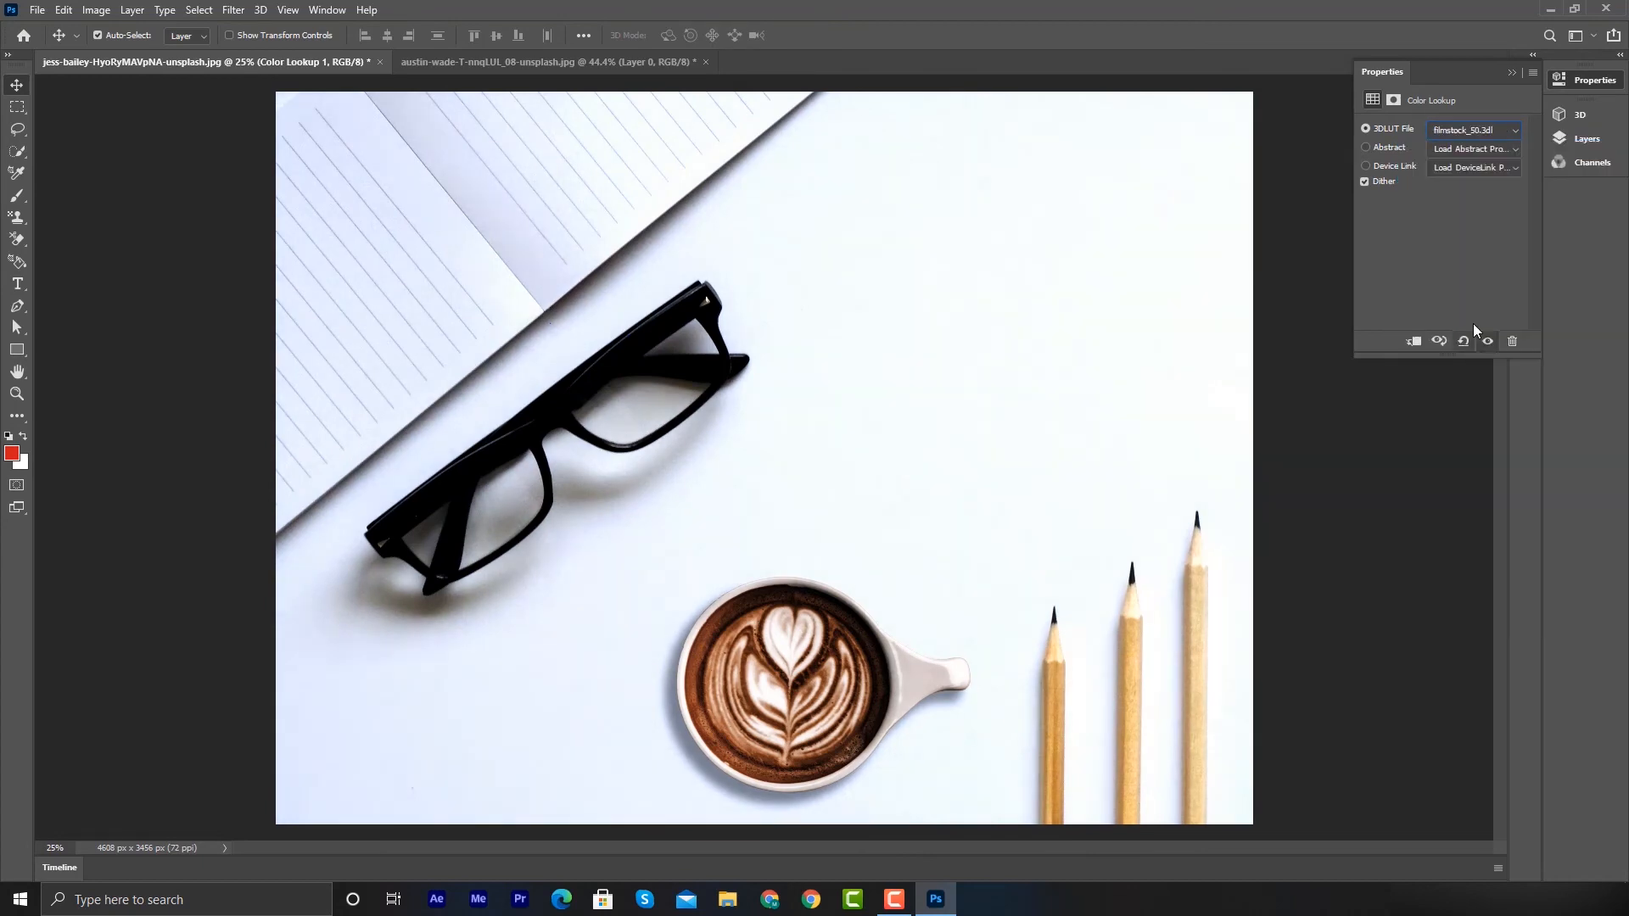
click(1474, 134)
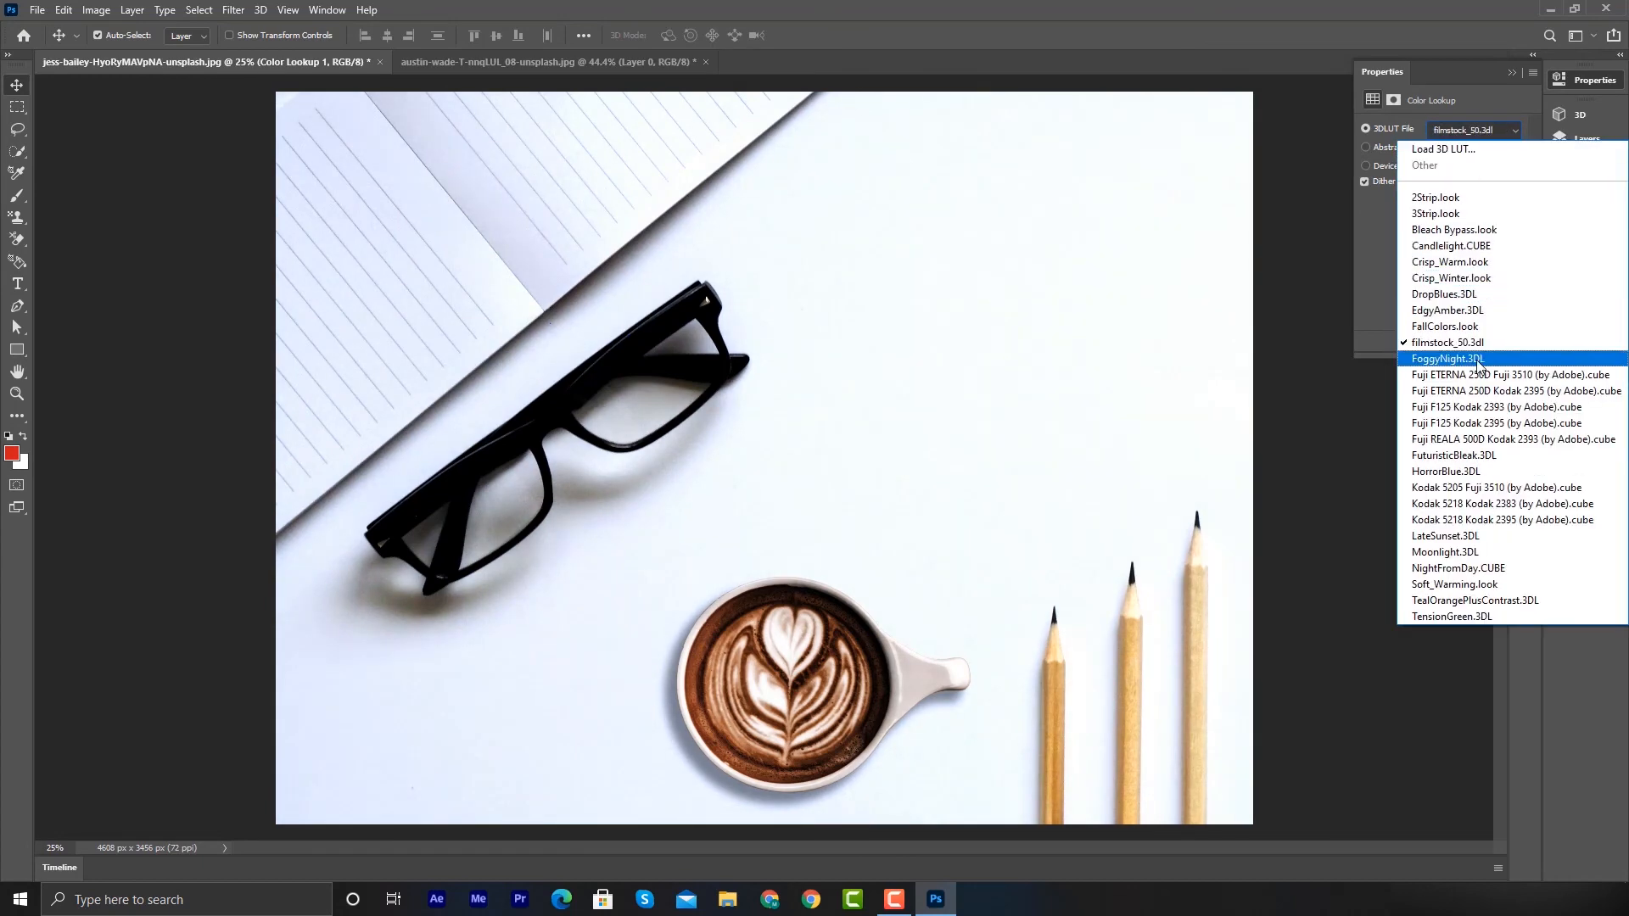
click(1480, 359)
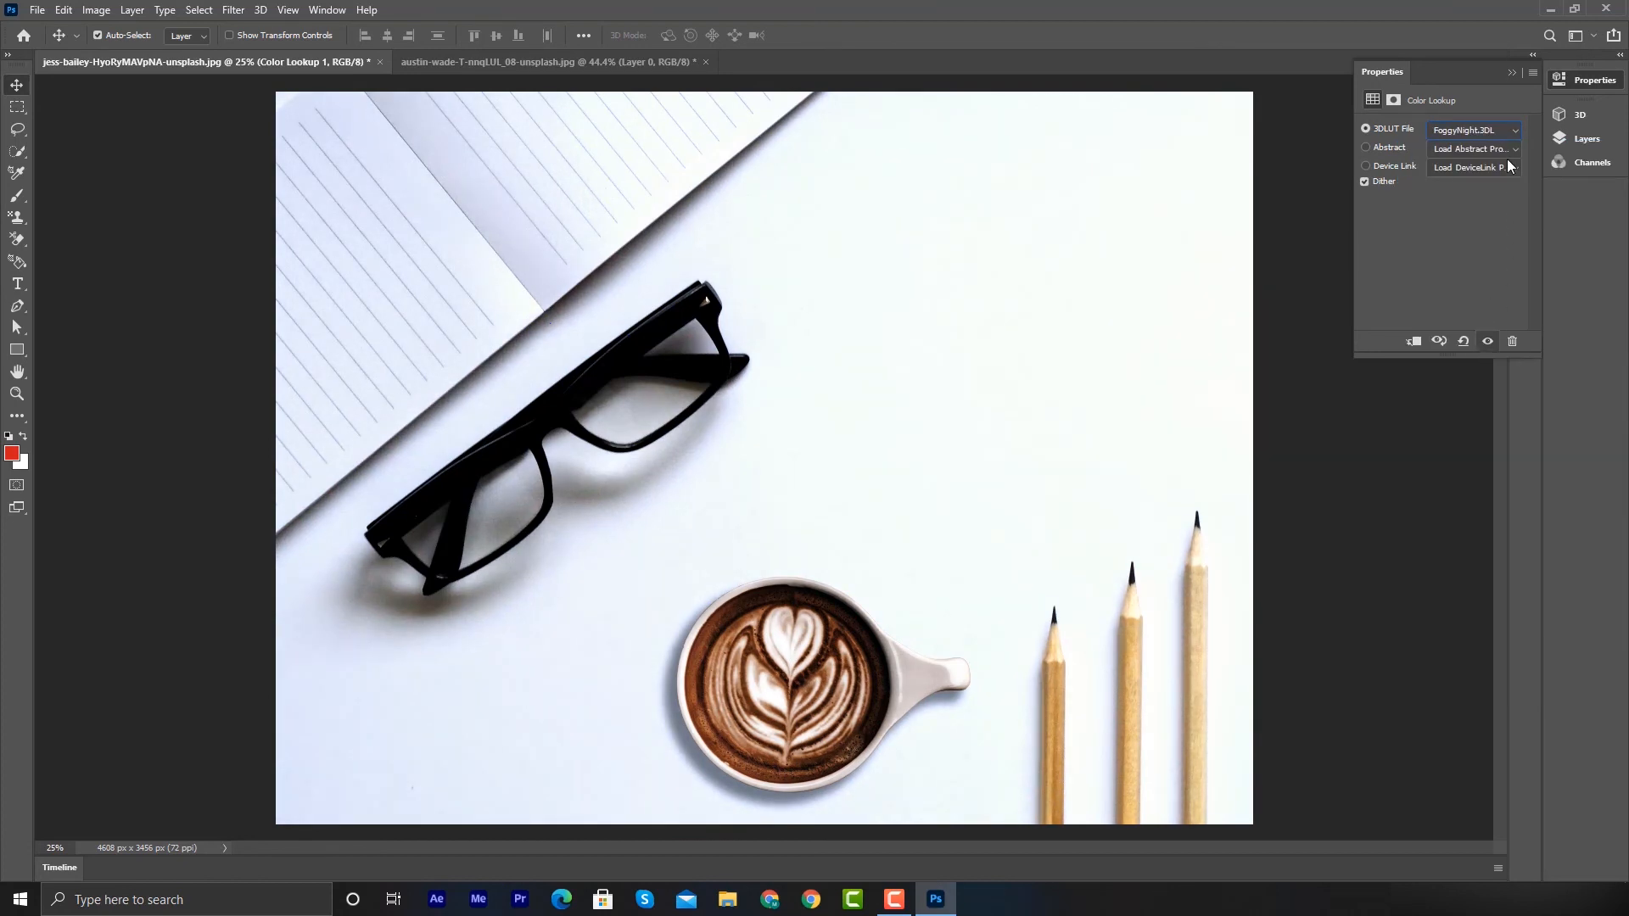
Try both Fuji ETERNA 250D, both Fuji F125 and the Fuji REALA 500D Kodak 2393 LUTs on the Color Lookup layer
click(1475, 125)
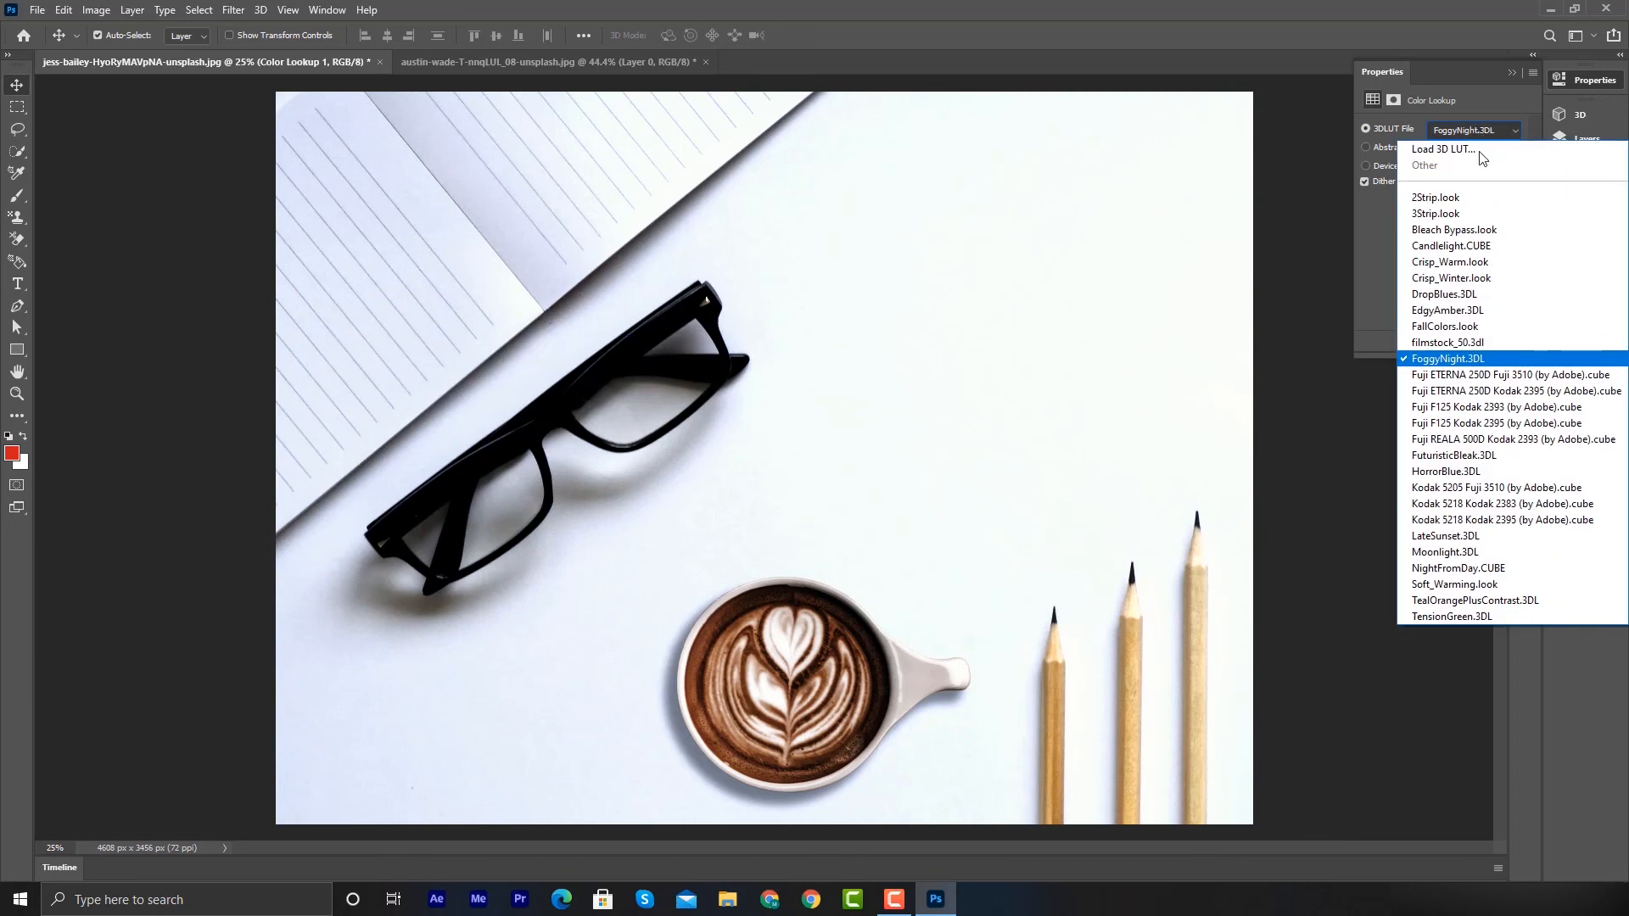
click(1484, 376)
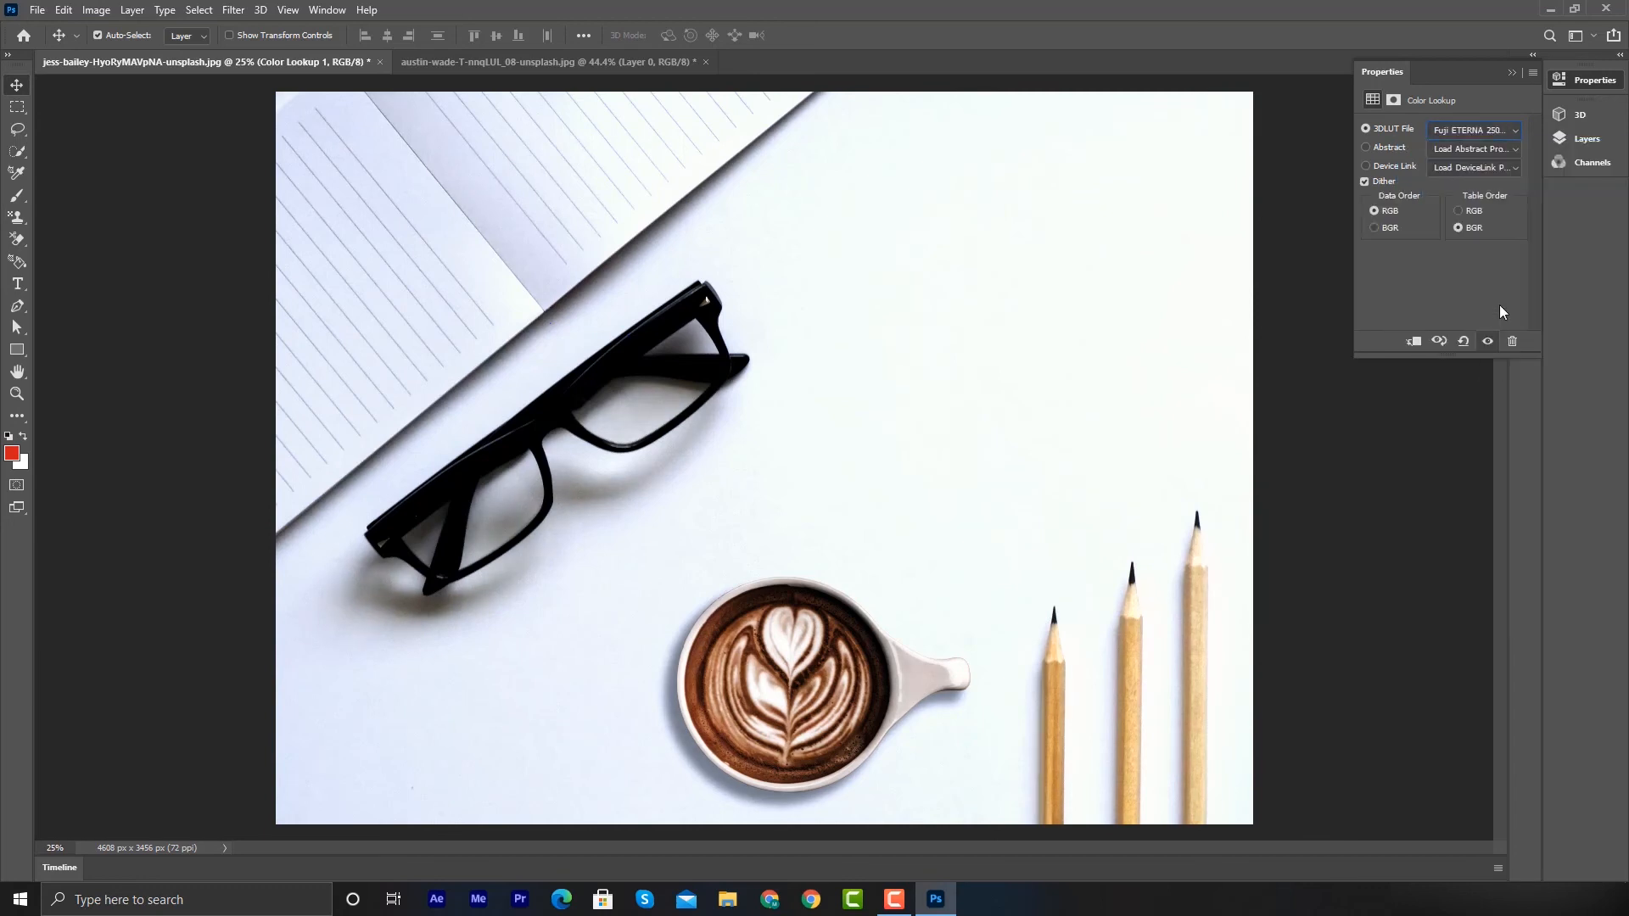
click(1481, 130)
click(1490, 394)
click(1485, 127)
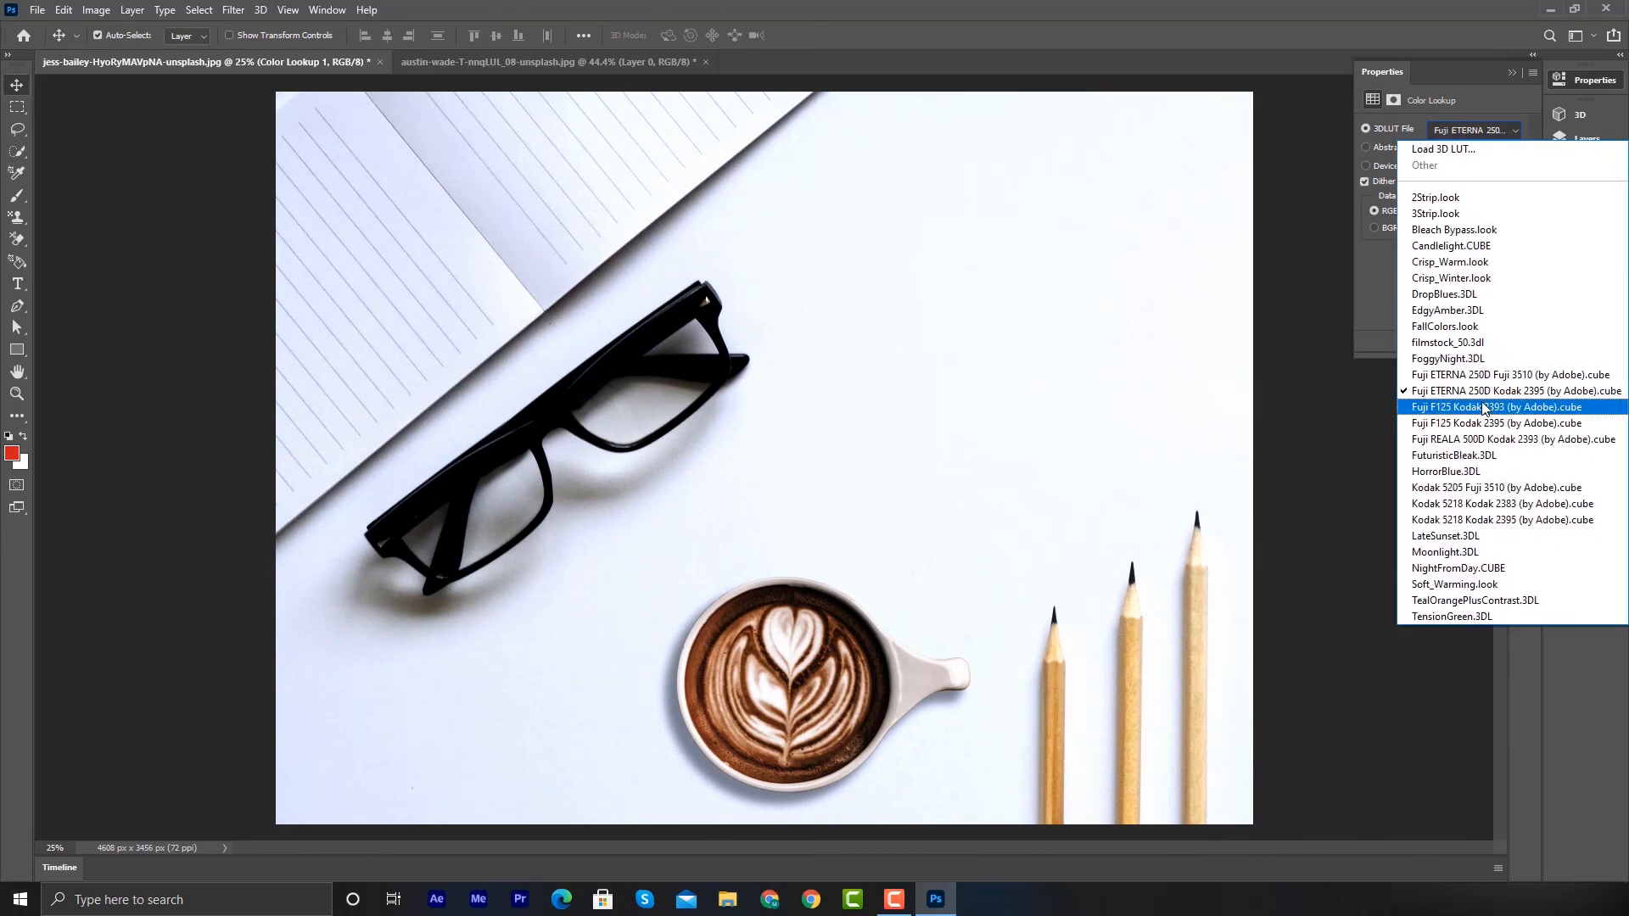
click(1484, 405)
click(1470, 130)
click(1486, 418)
click(1468, 129)
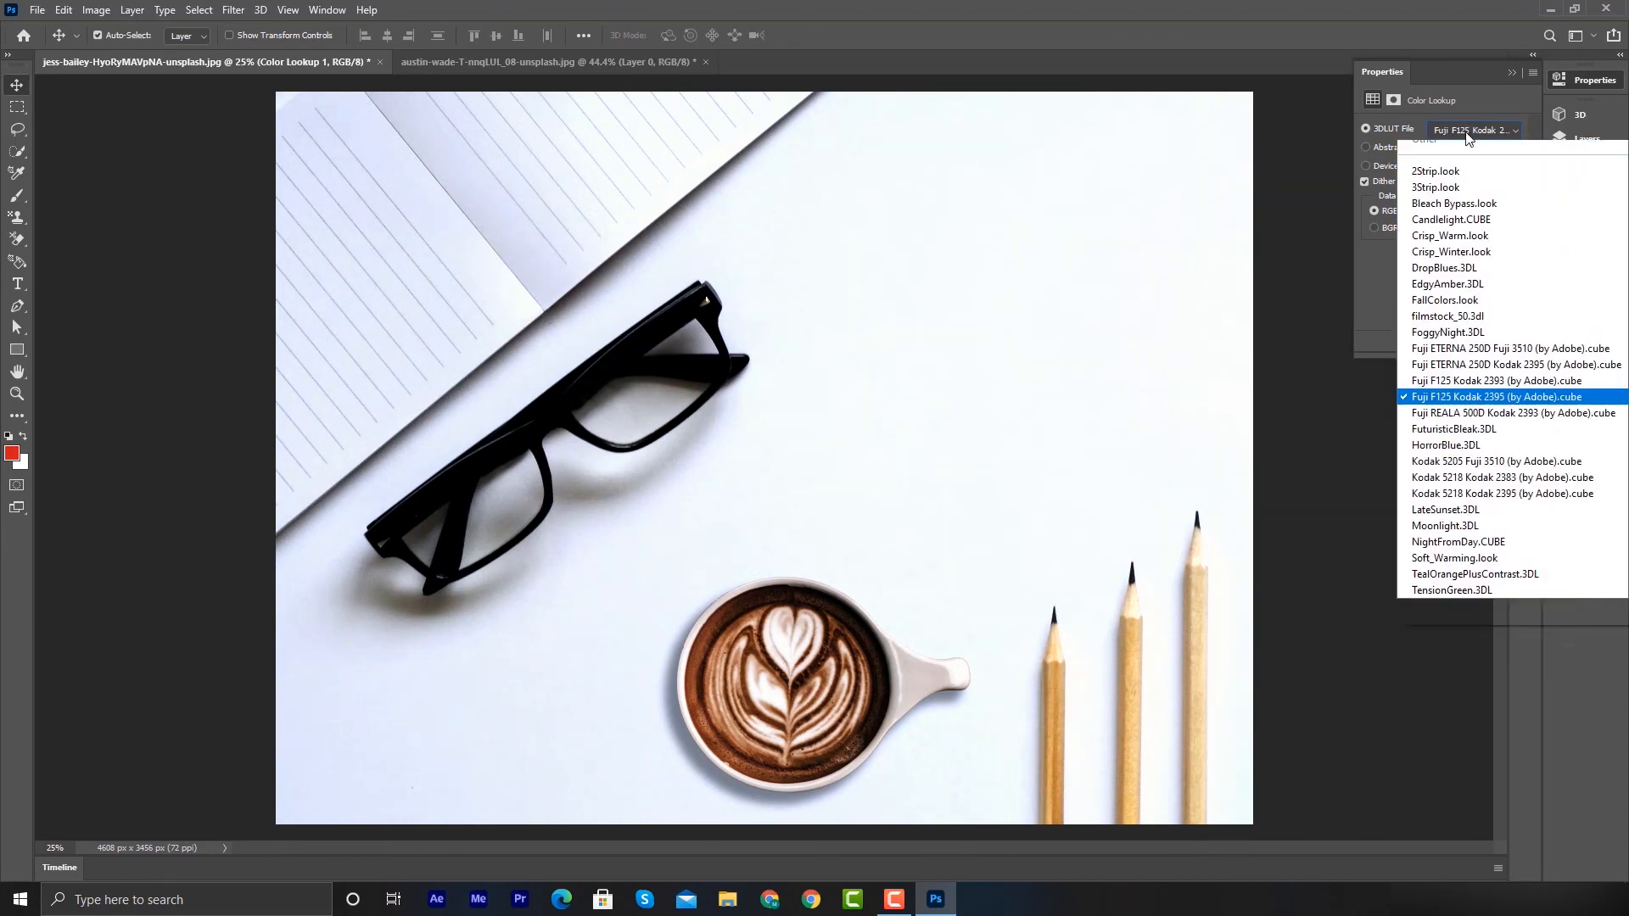
click(1486, 441)
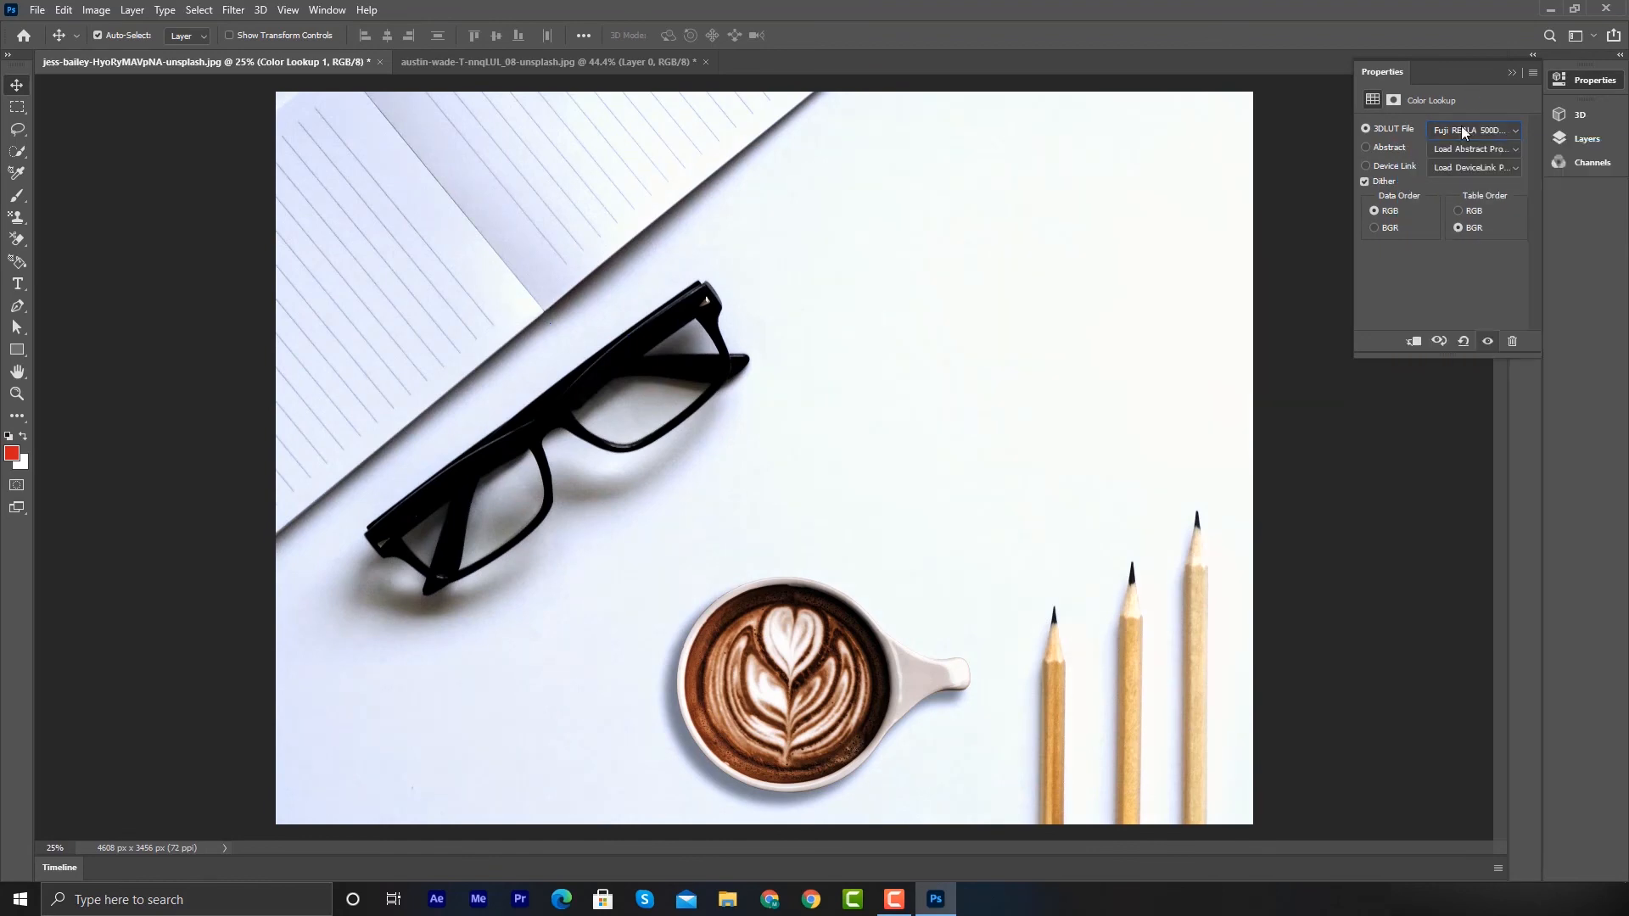
Try the FuturisticBleak.3DL, HorrorBlue.3DL, Moonlight.3DL and Soft_Warming.look LUTs on the Color Lookup layer
click(1461, 128)
click(1457, 456)
click(1476, 134)
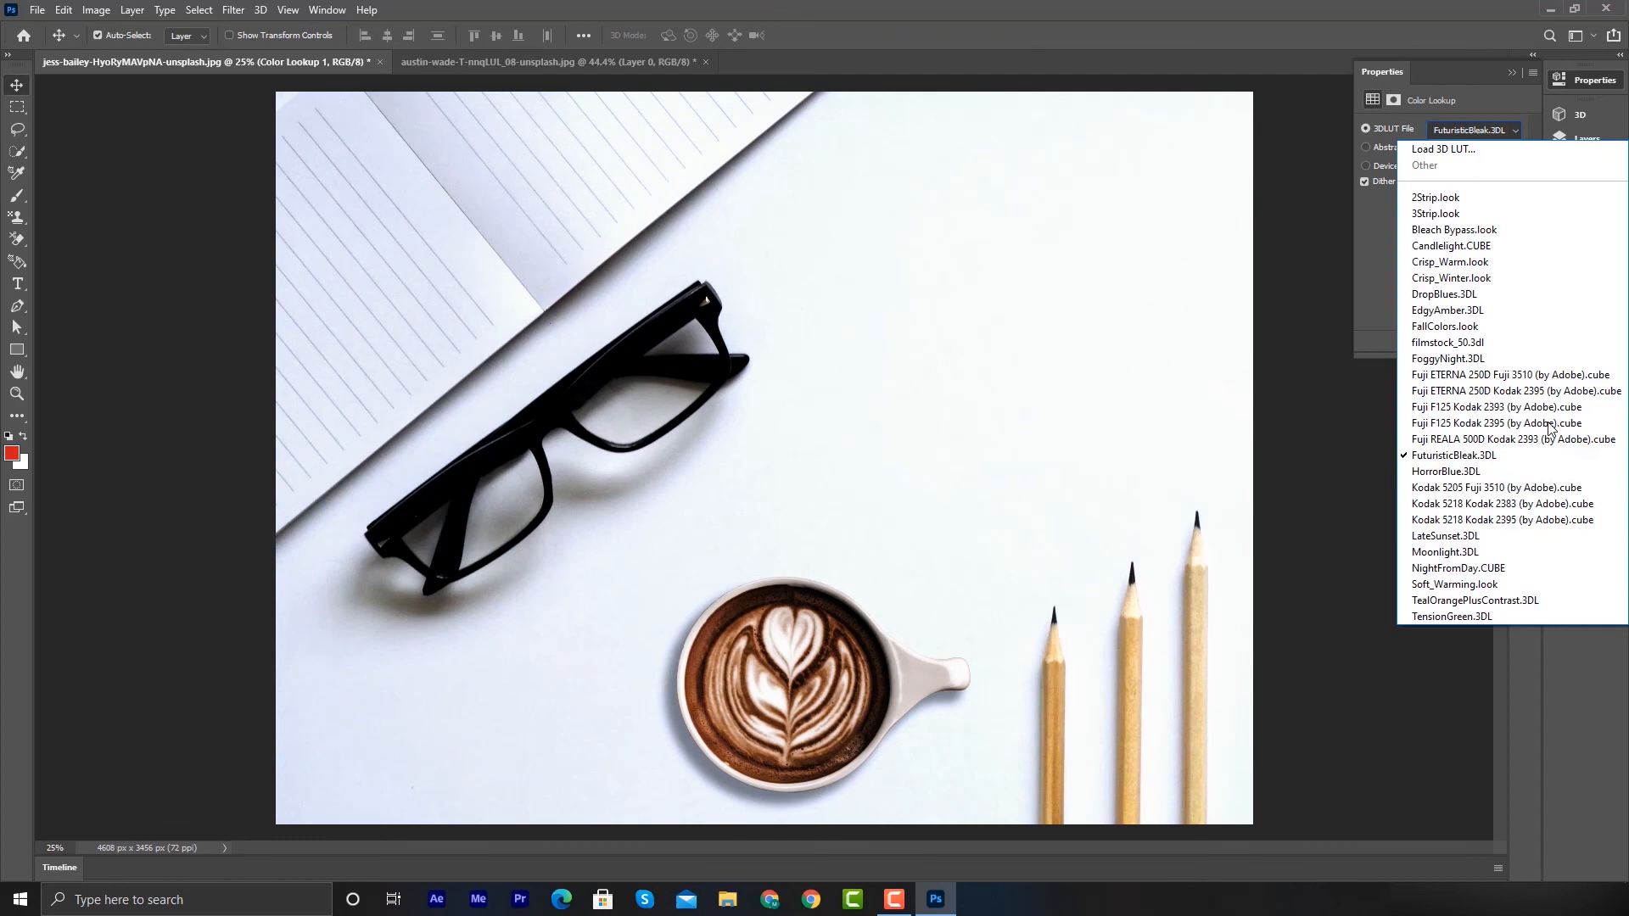
click(1486, 472)
click(1461, 127)
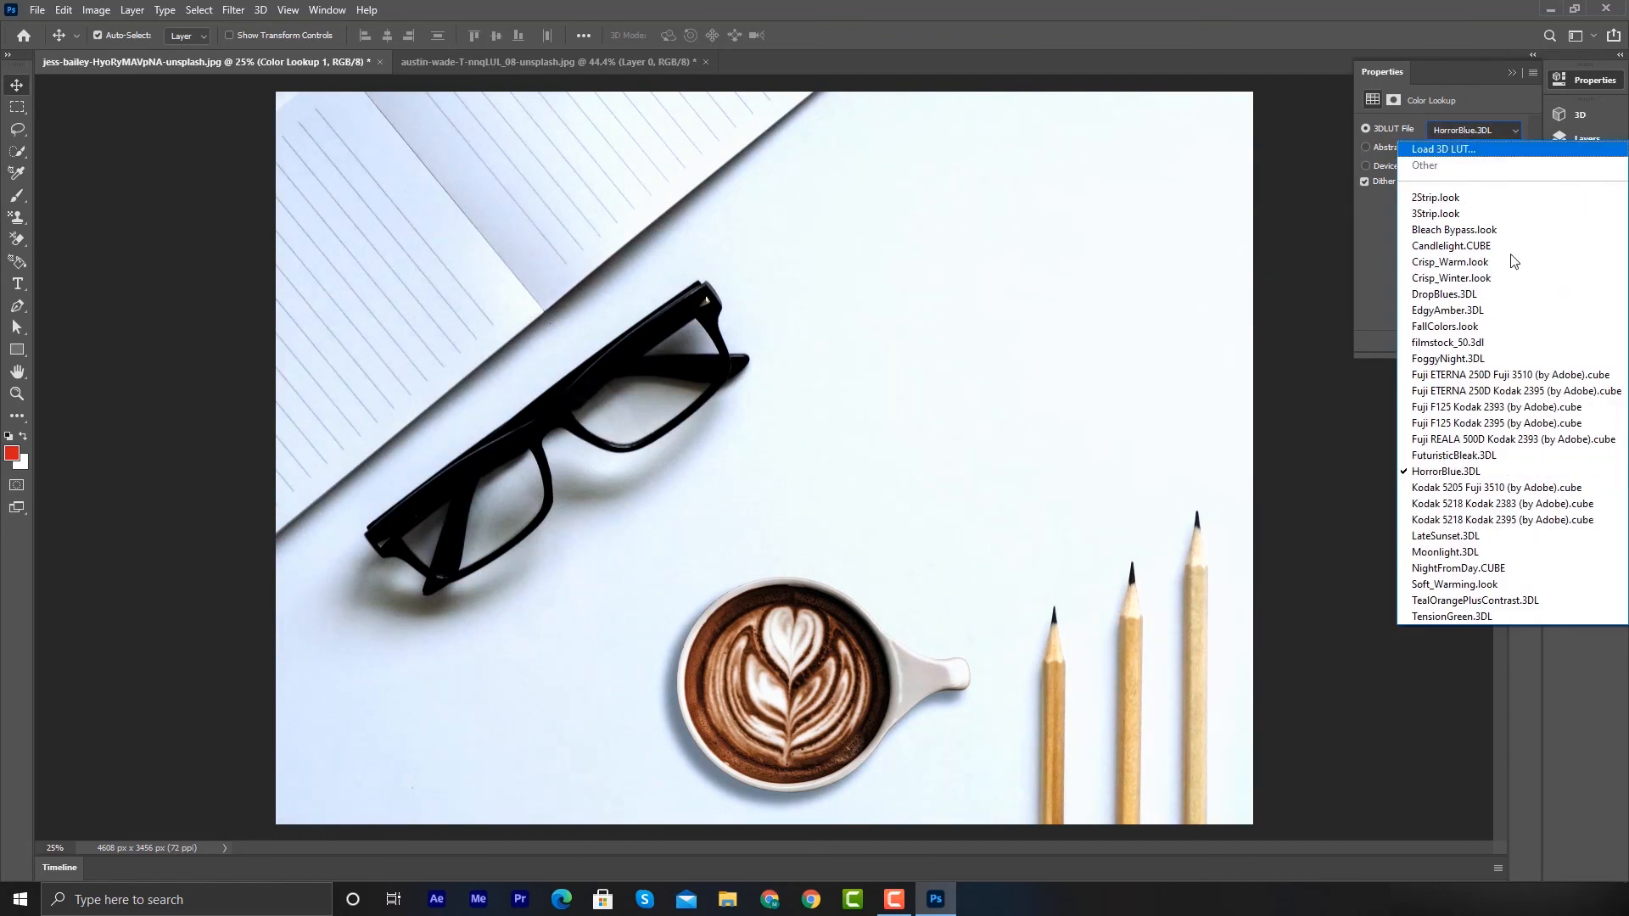
click(1491, 554)
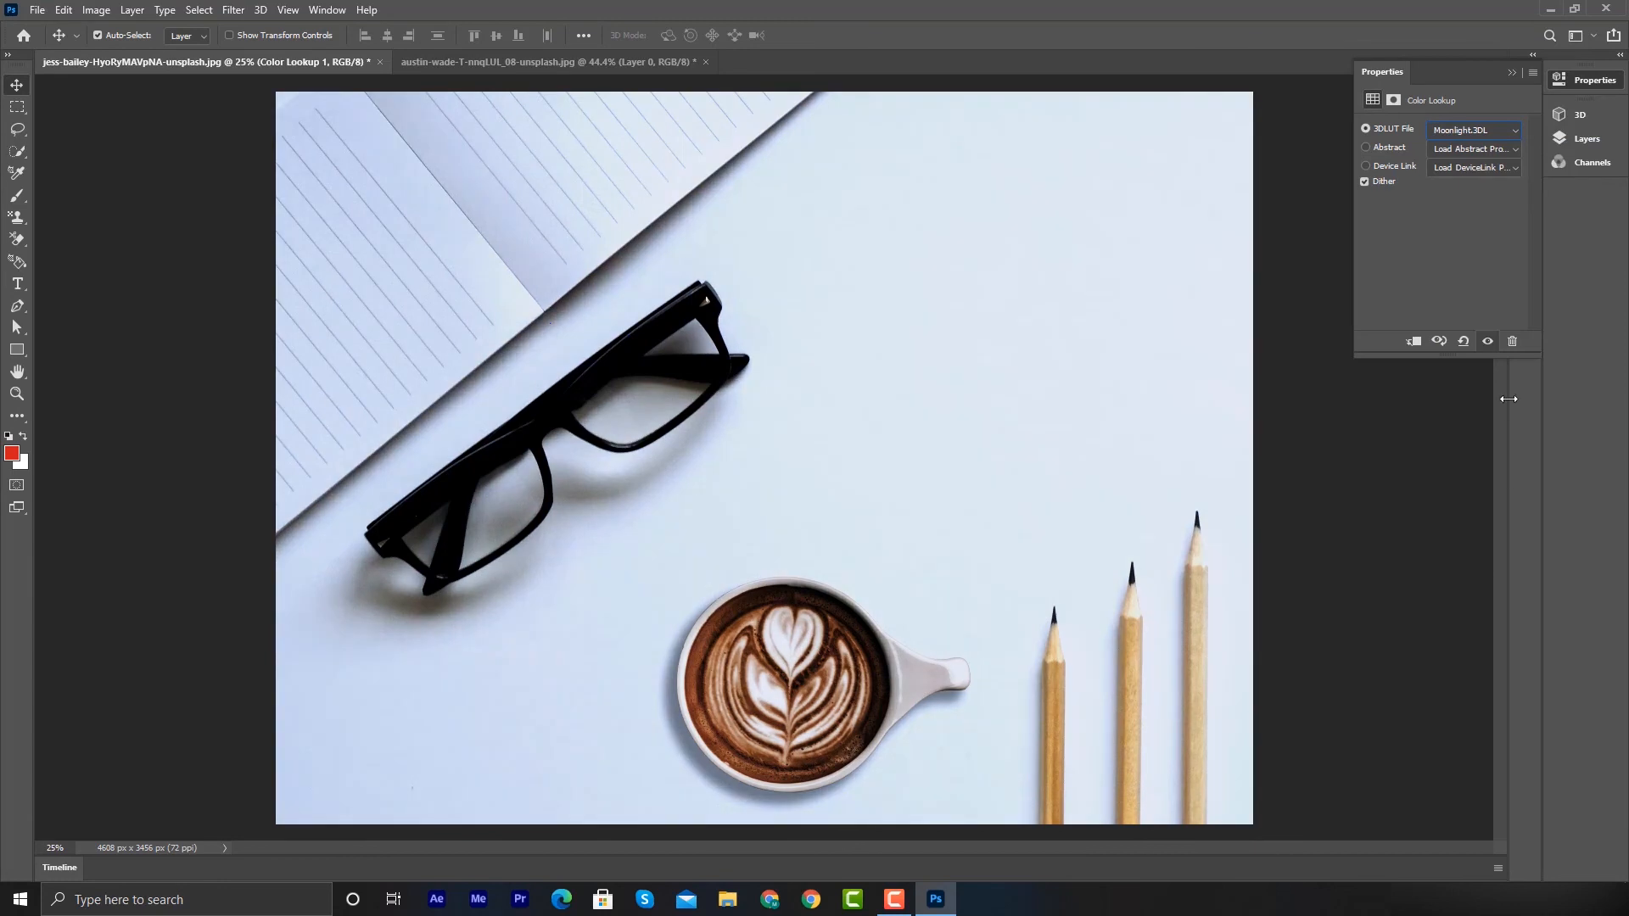
click(1475, 134)
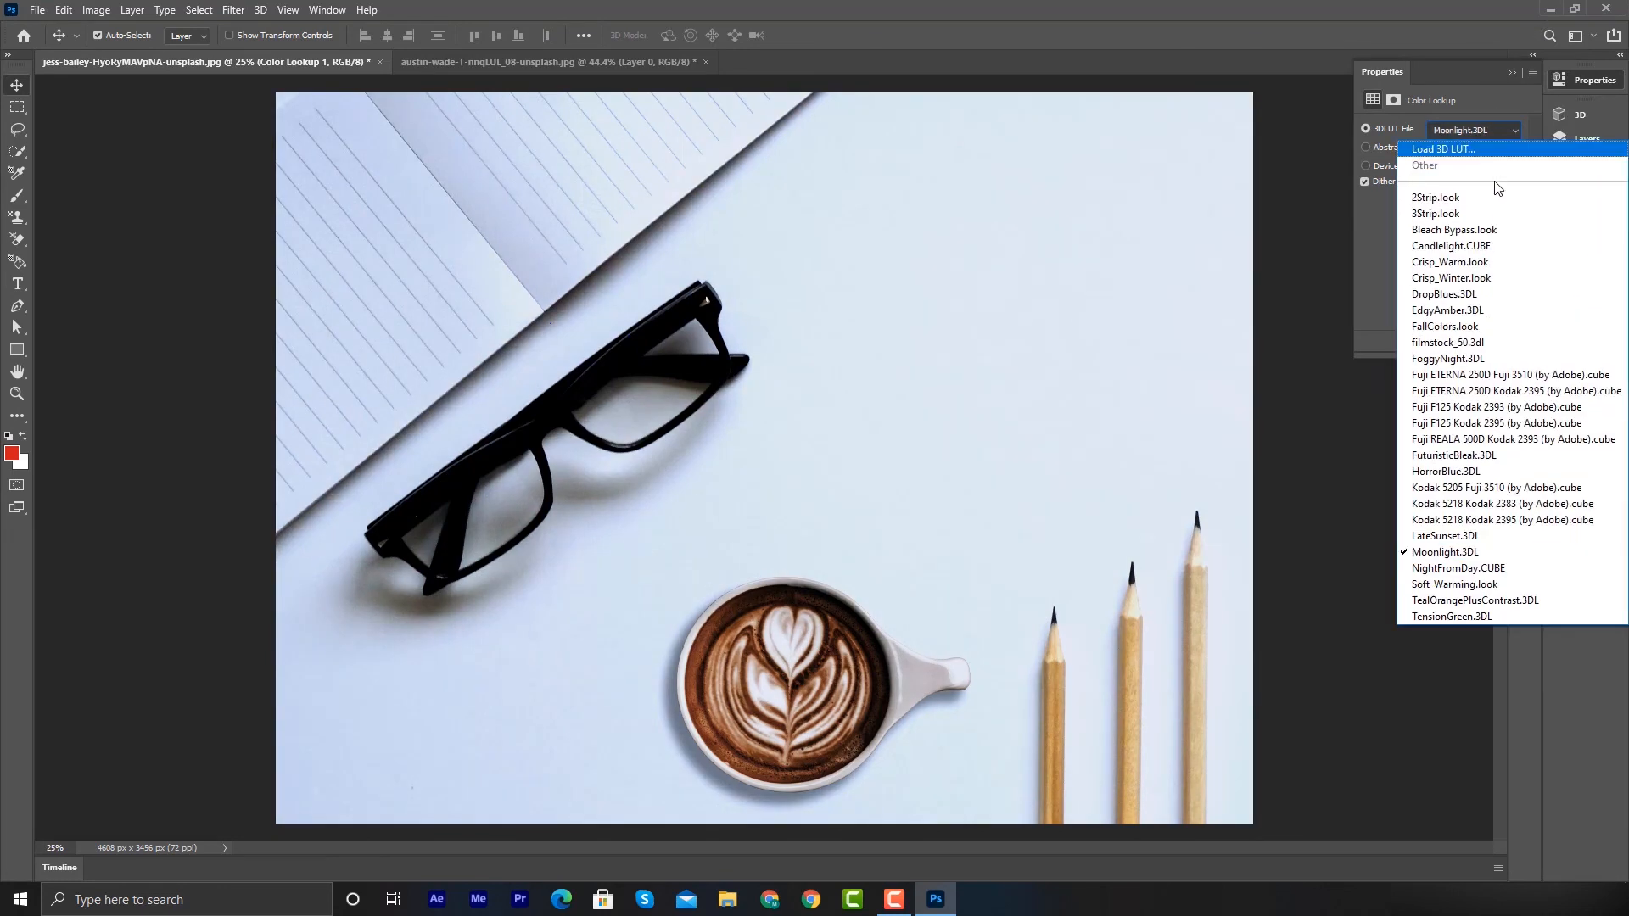
click(1507, 584)
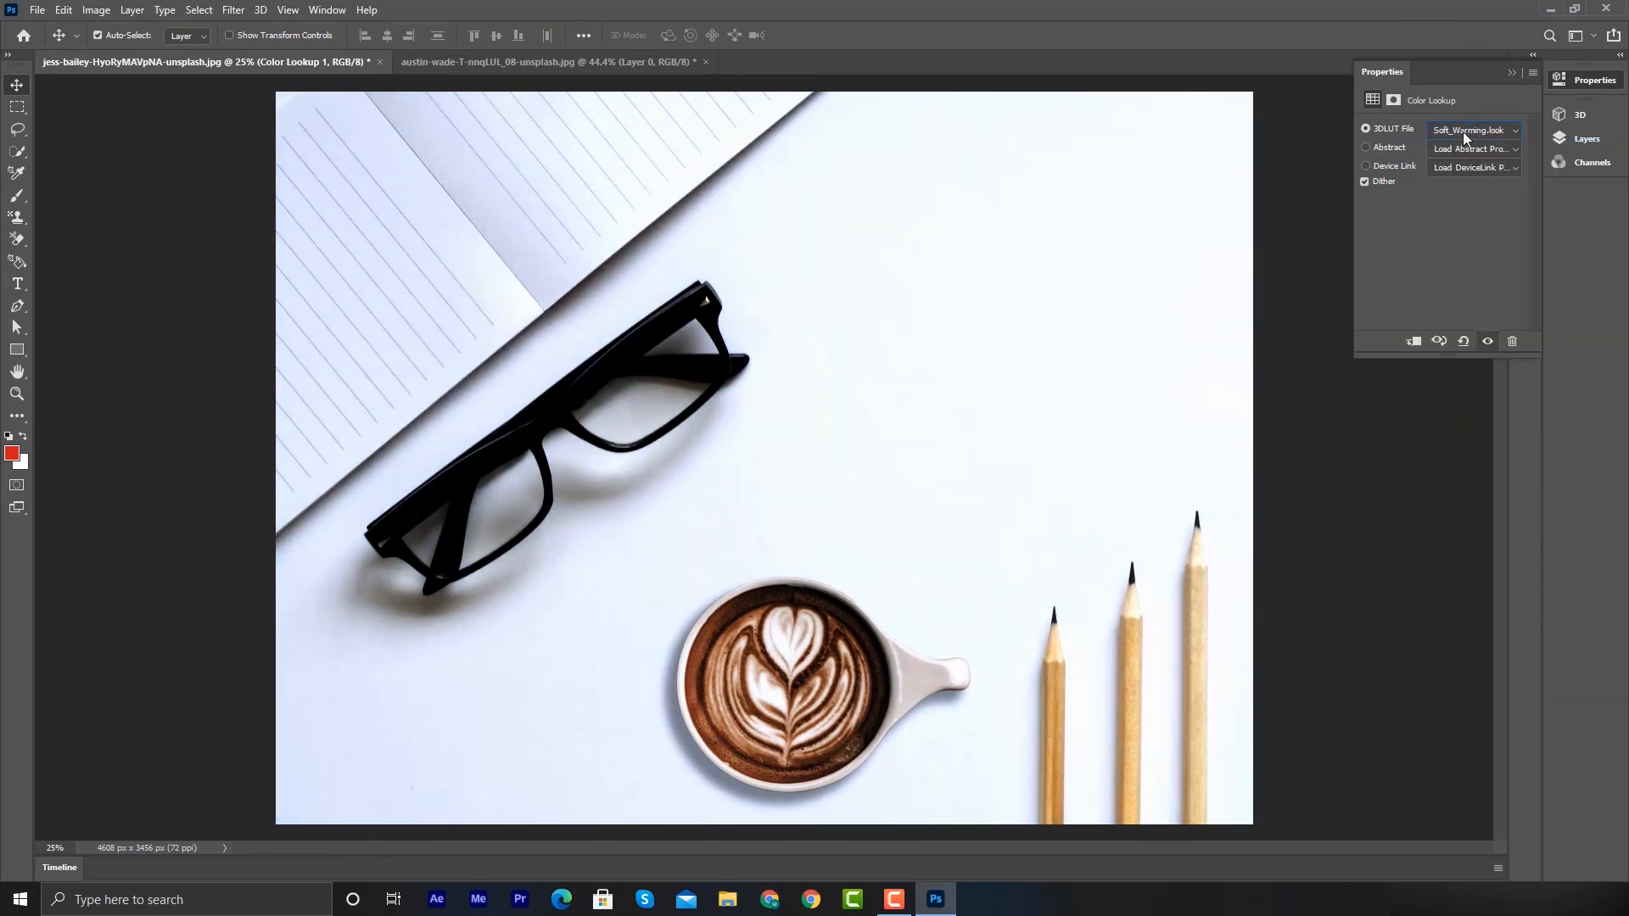
Try the filmstock_50.3dl, EdgyAmber.3DL, Crisp_Warm.look and Bleach Bypass.look LUTs on the Color Lookup layer
click(1462, 131)
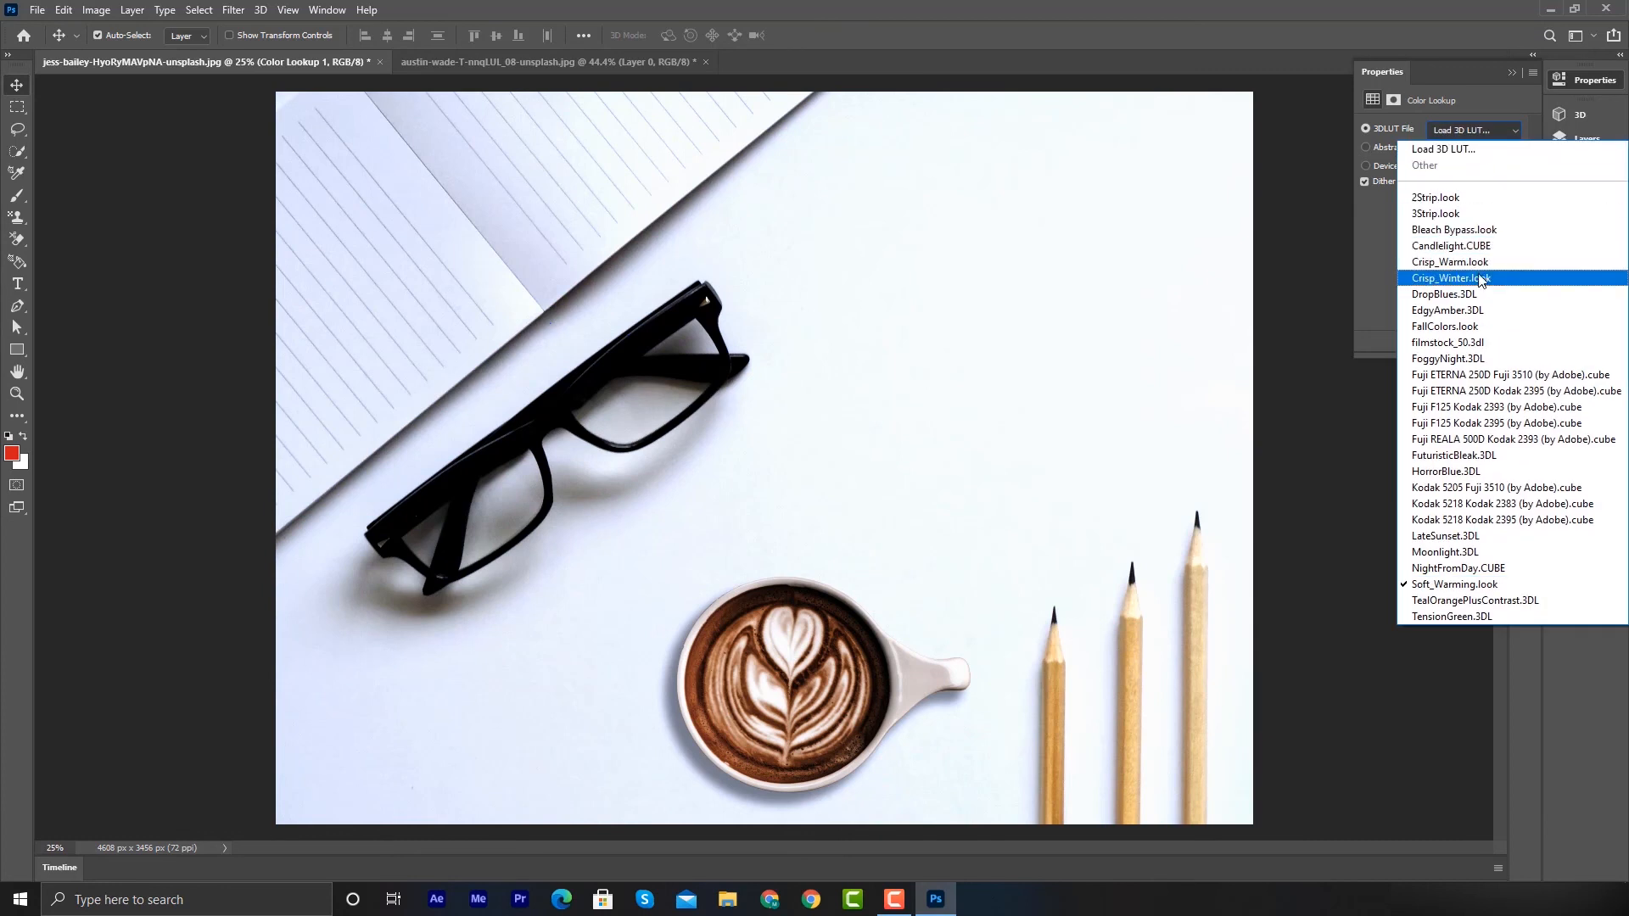
click(1470, 344)
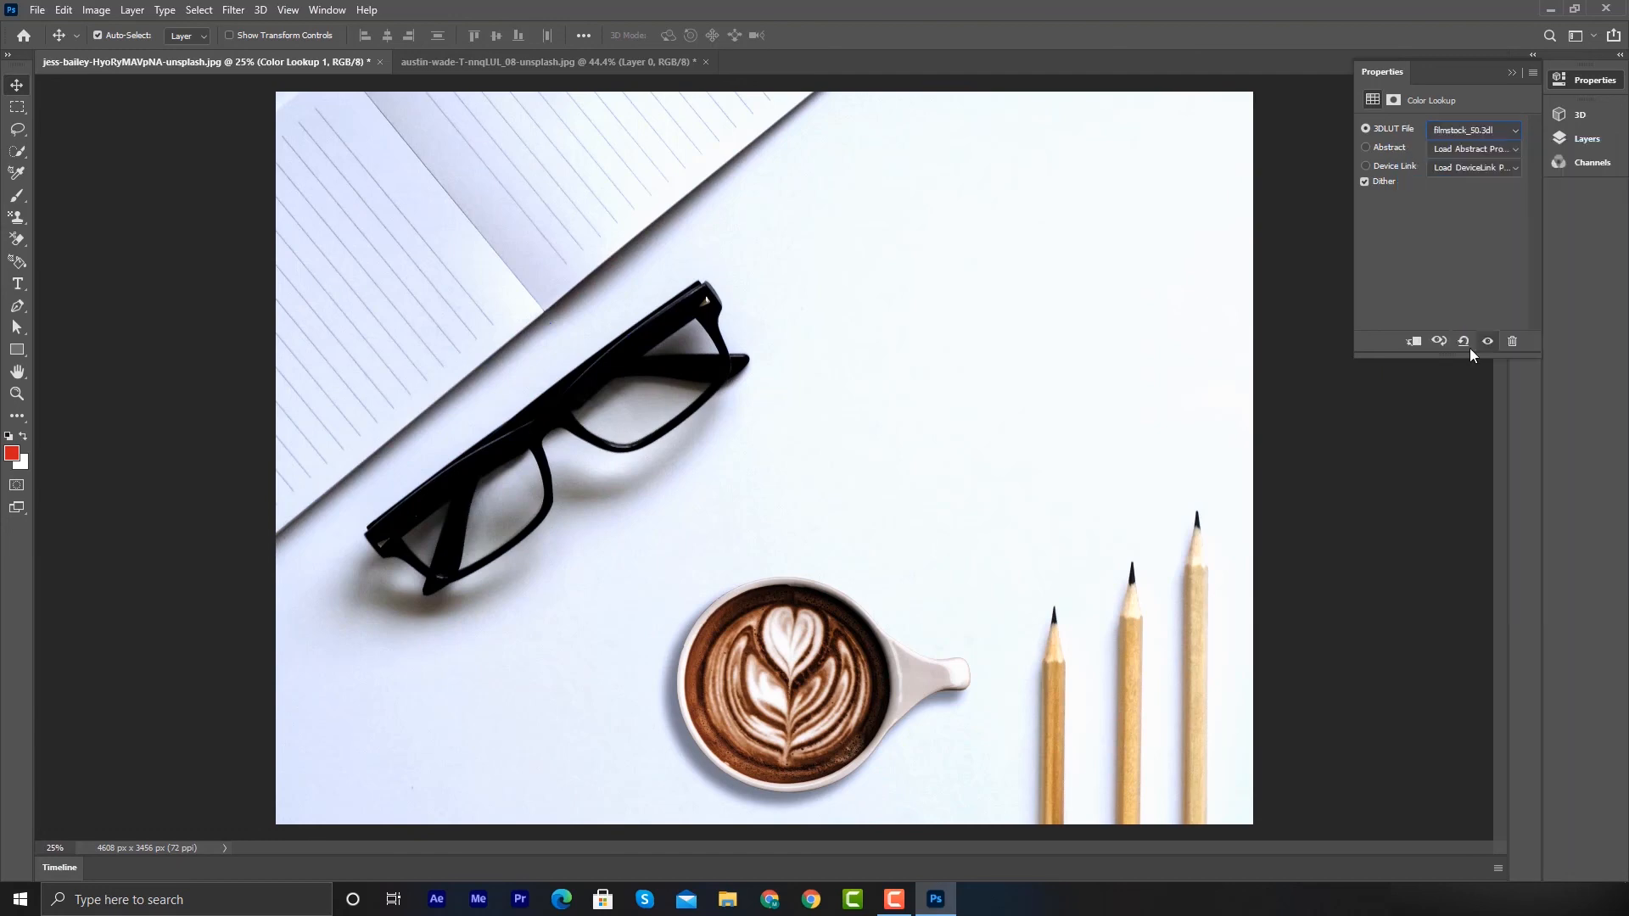
click(1454, 131)
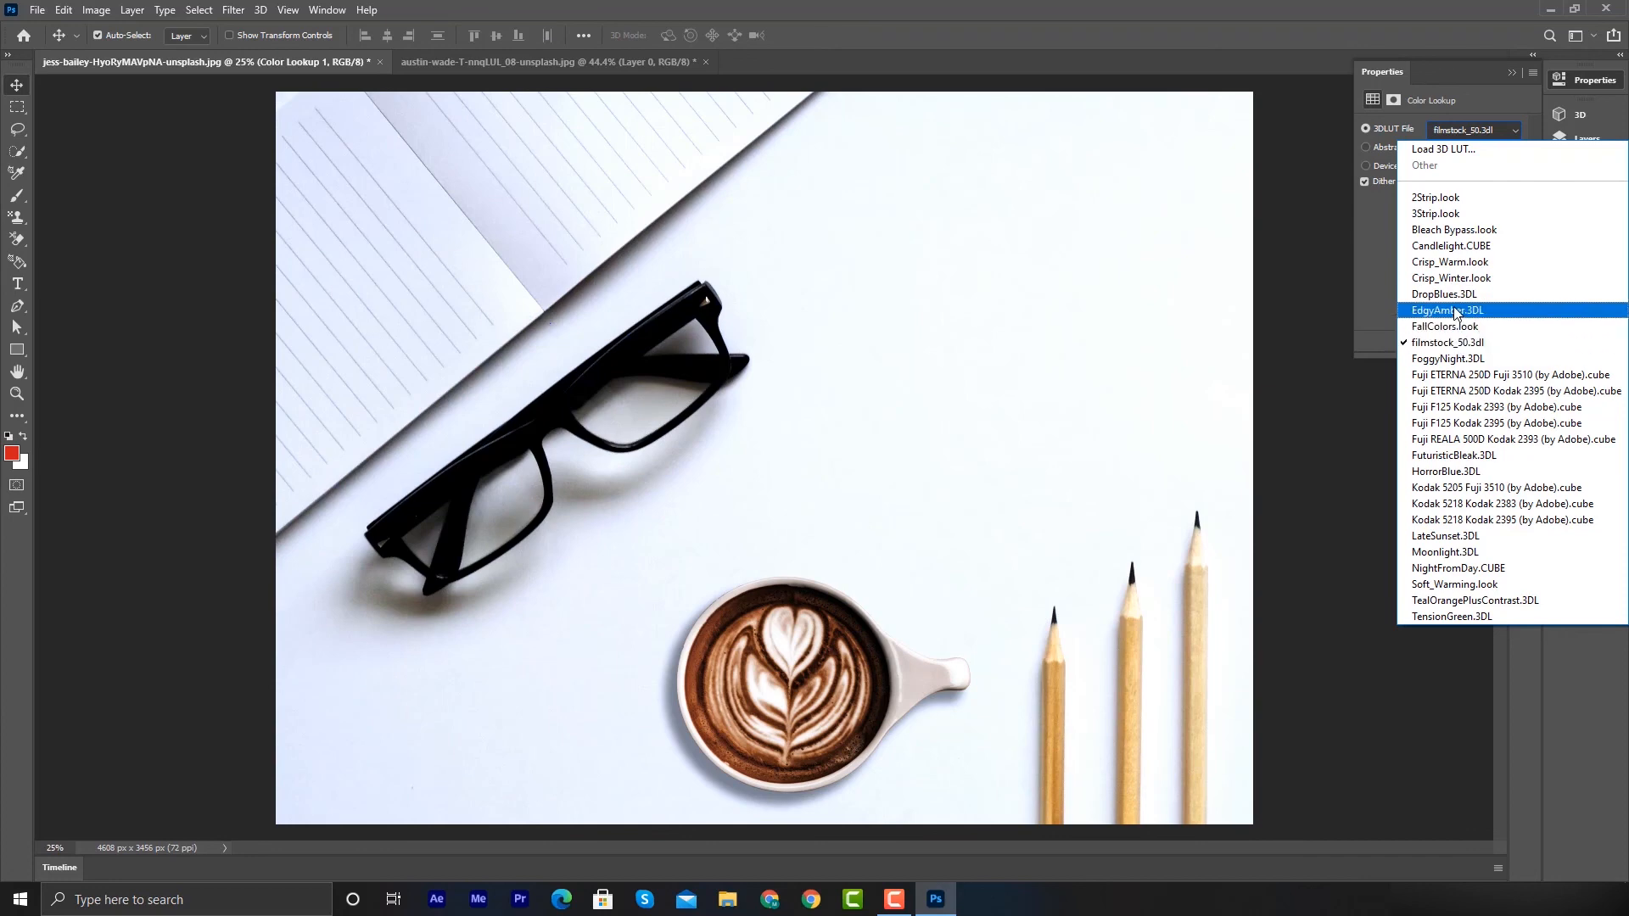
click(1449, 310)
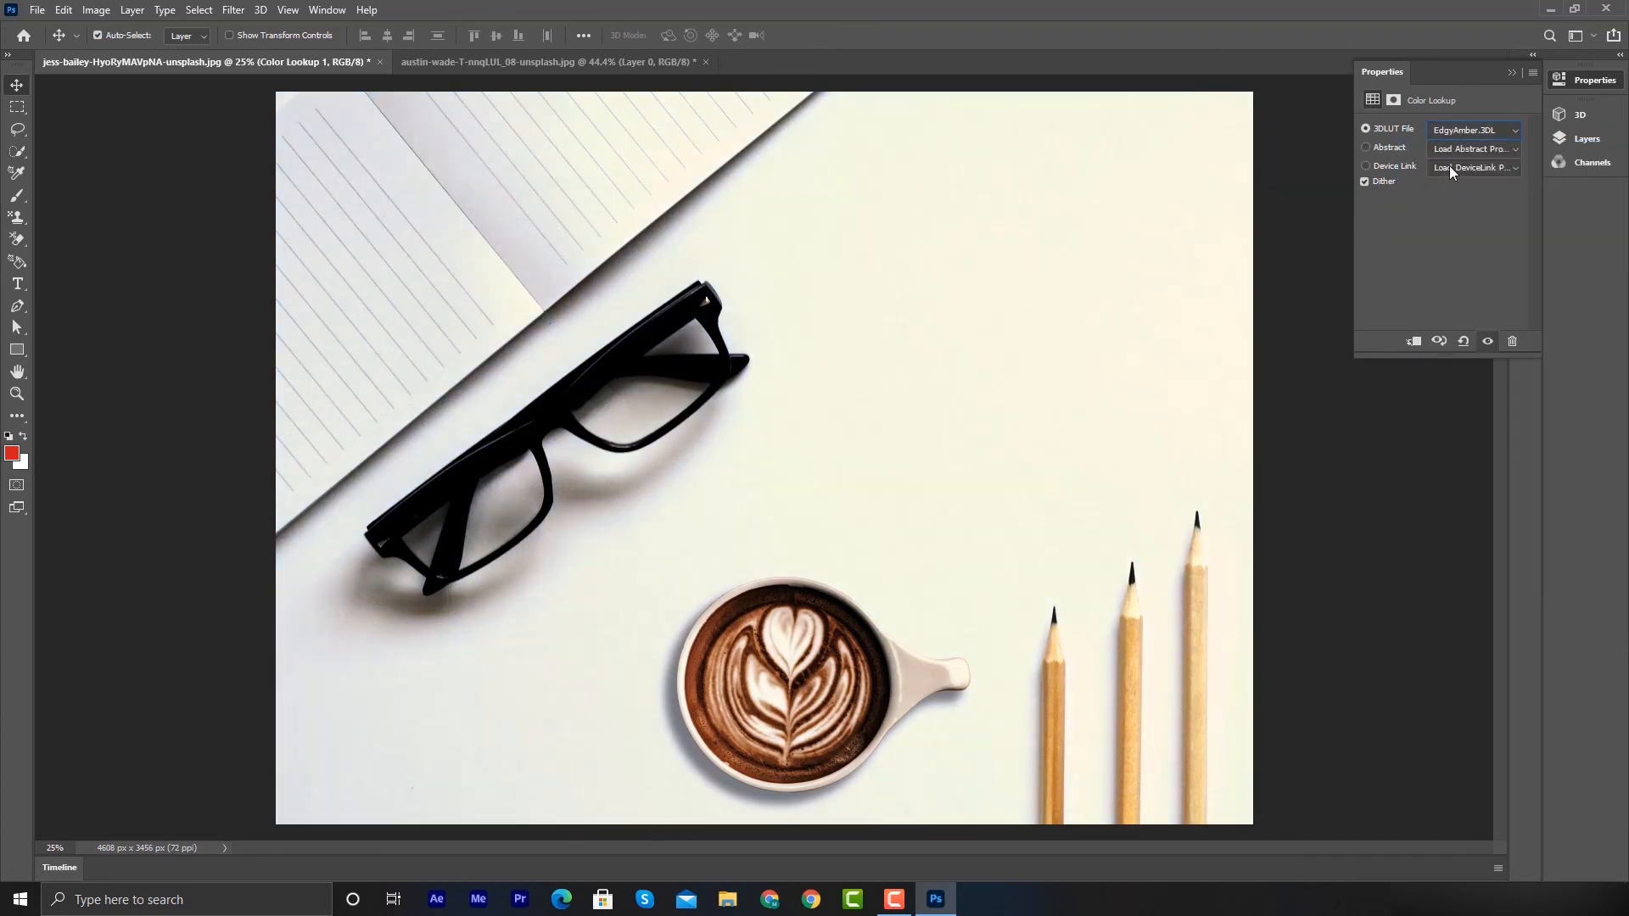
click(1485, 129)
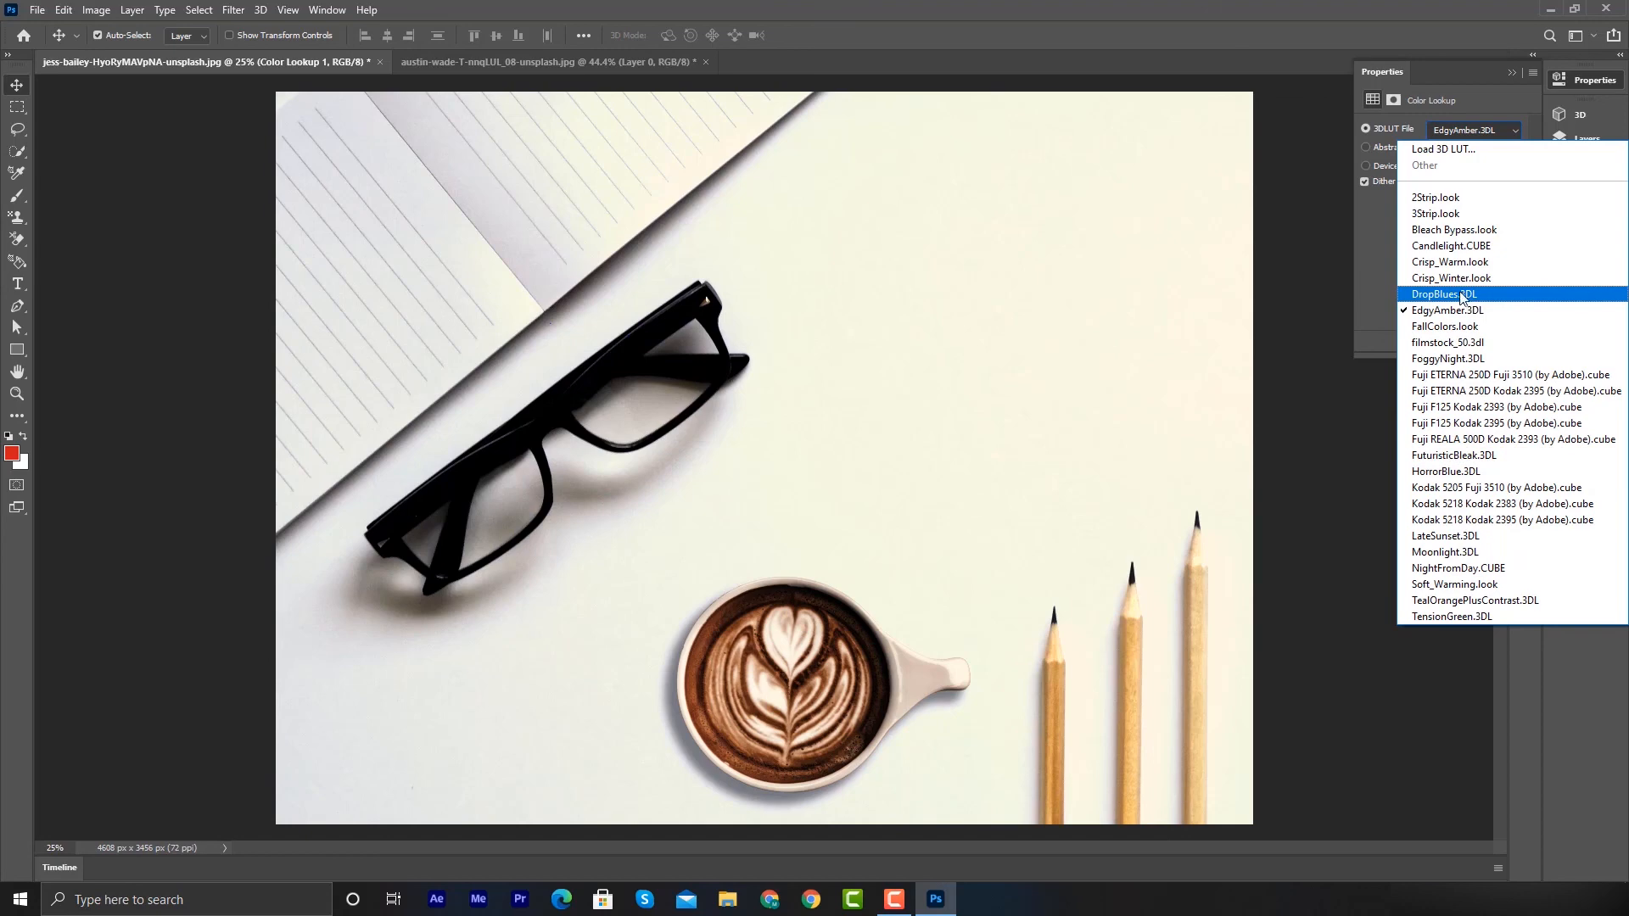
click(1452, 264)
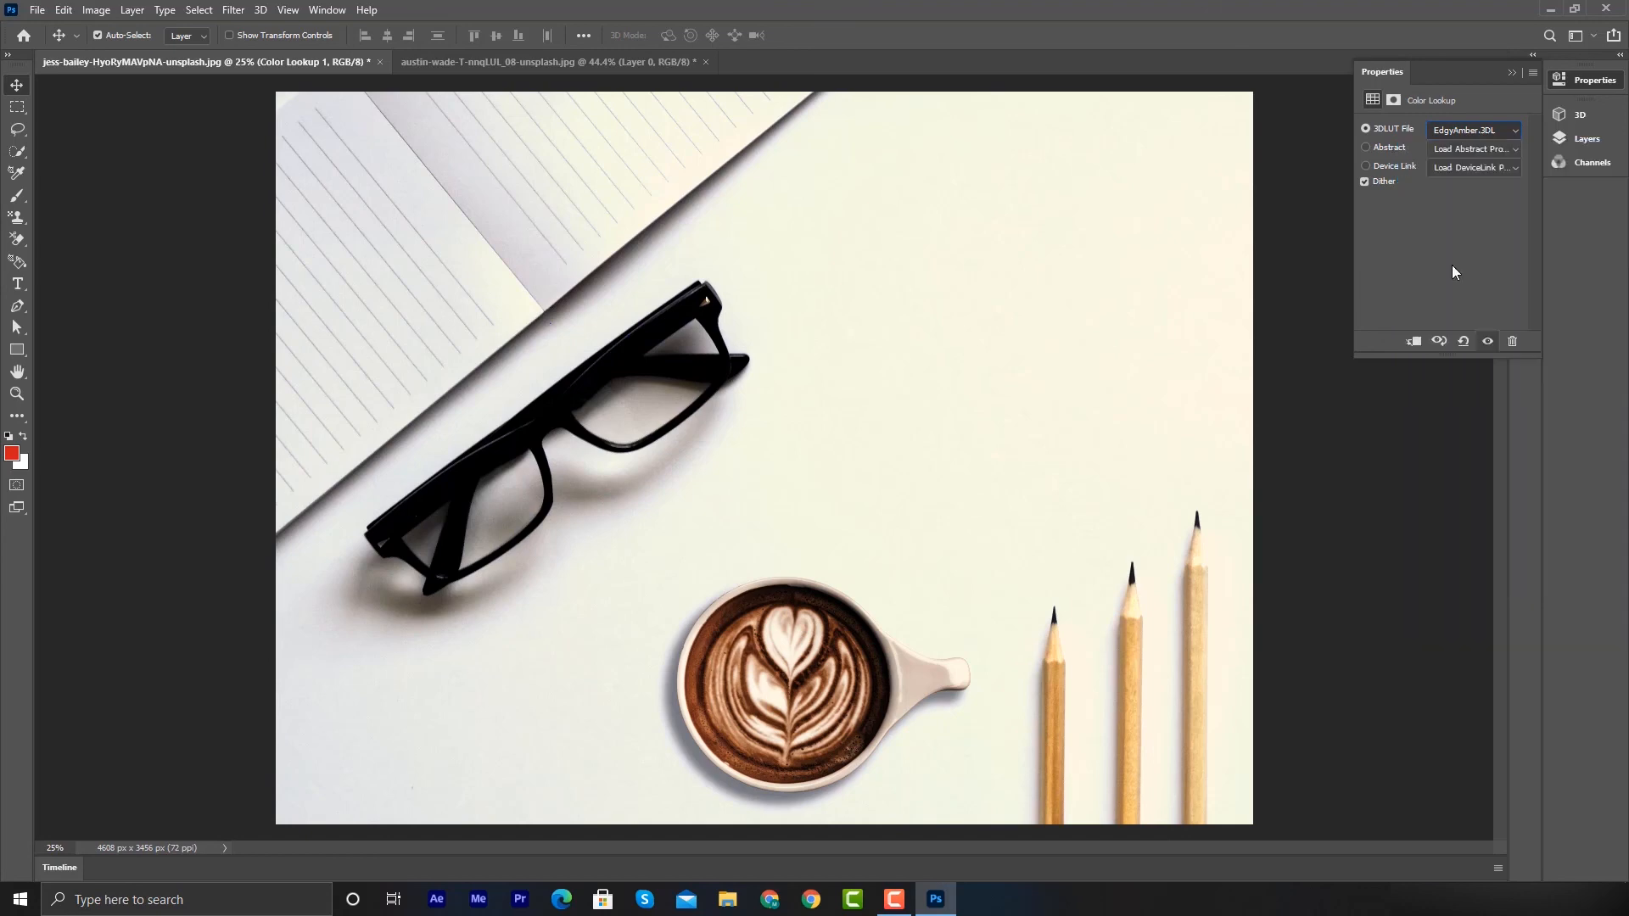
click(1475, 127)
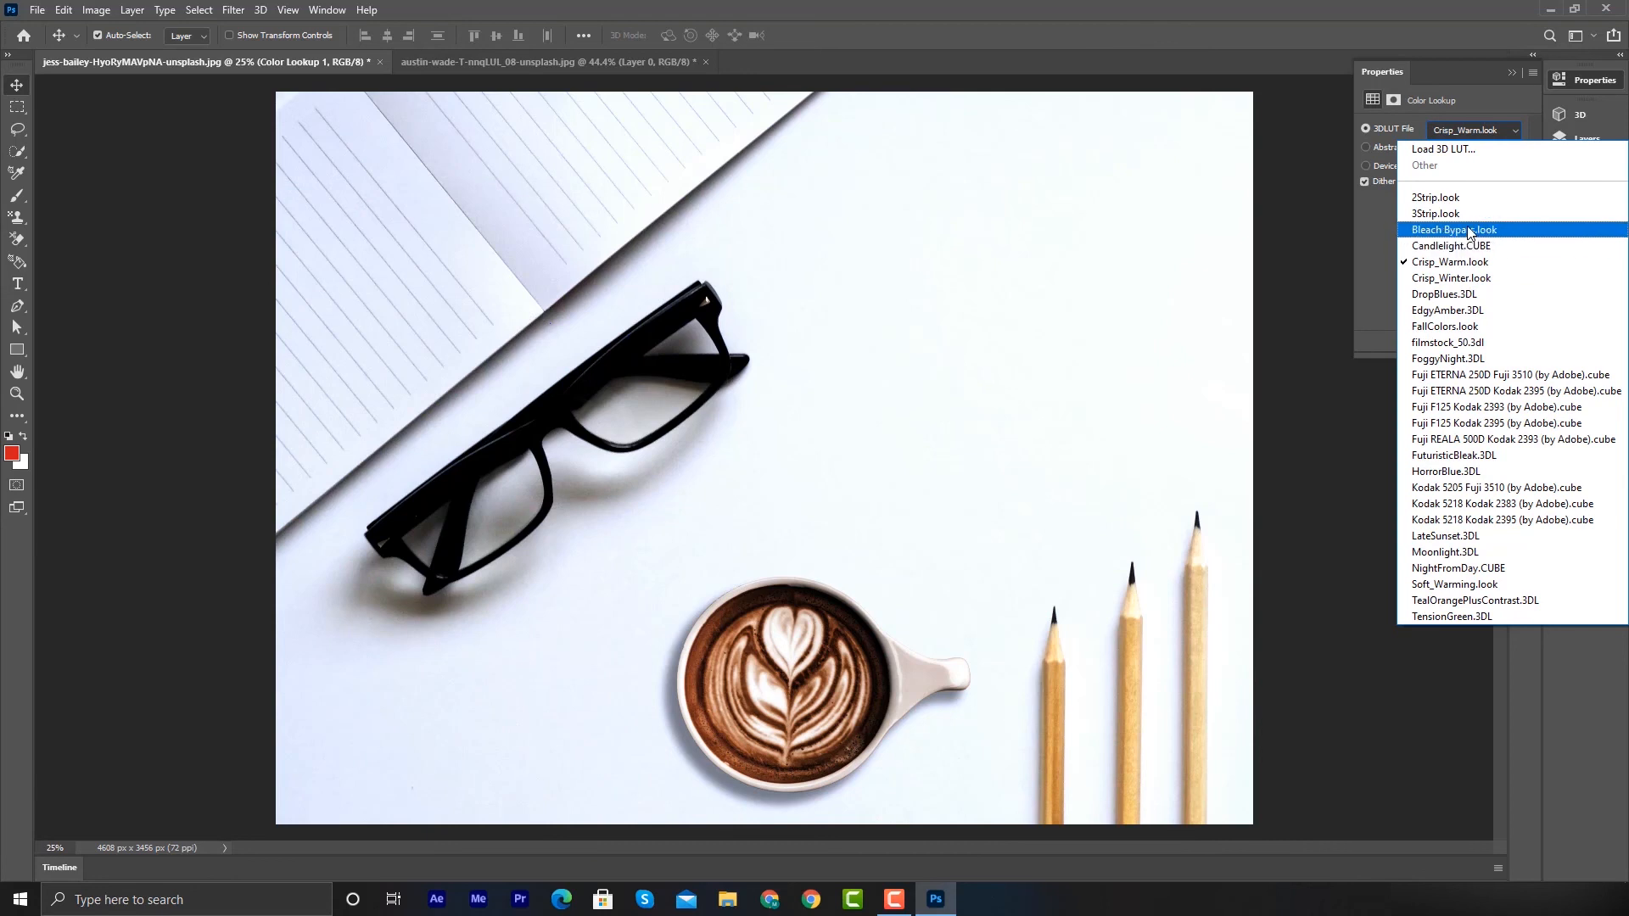
click(1470, 231)
Set the Color Lookup adjustment's LUT to FoggyNight.3DL and select the desk photo's layer, Layer 0
click(1465, 129)
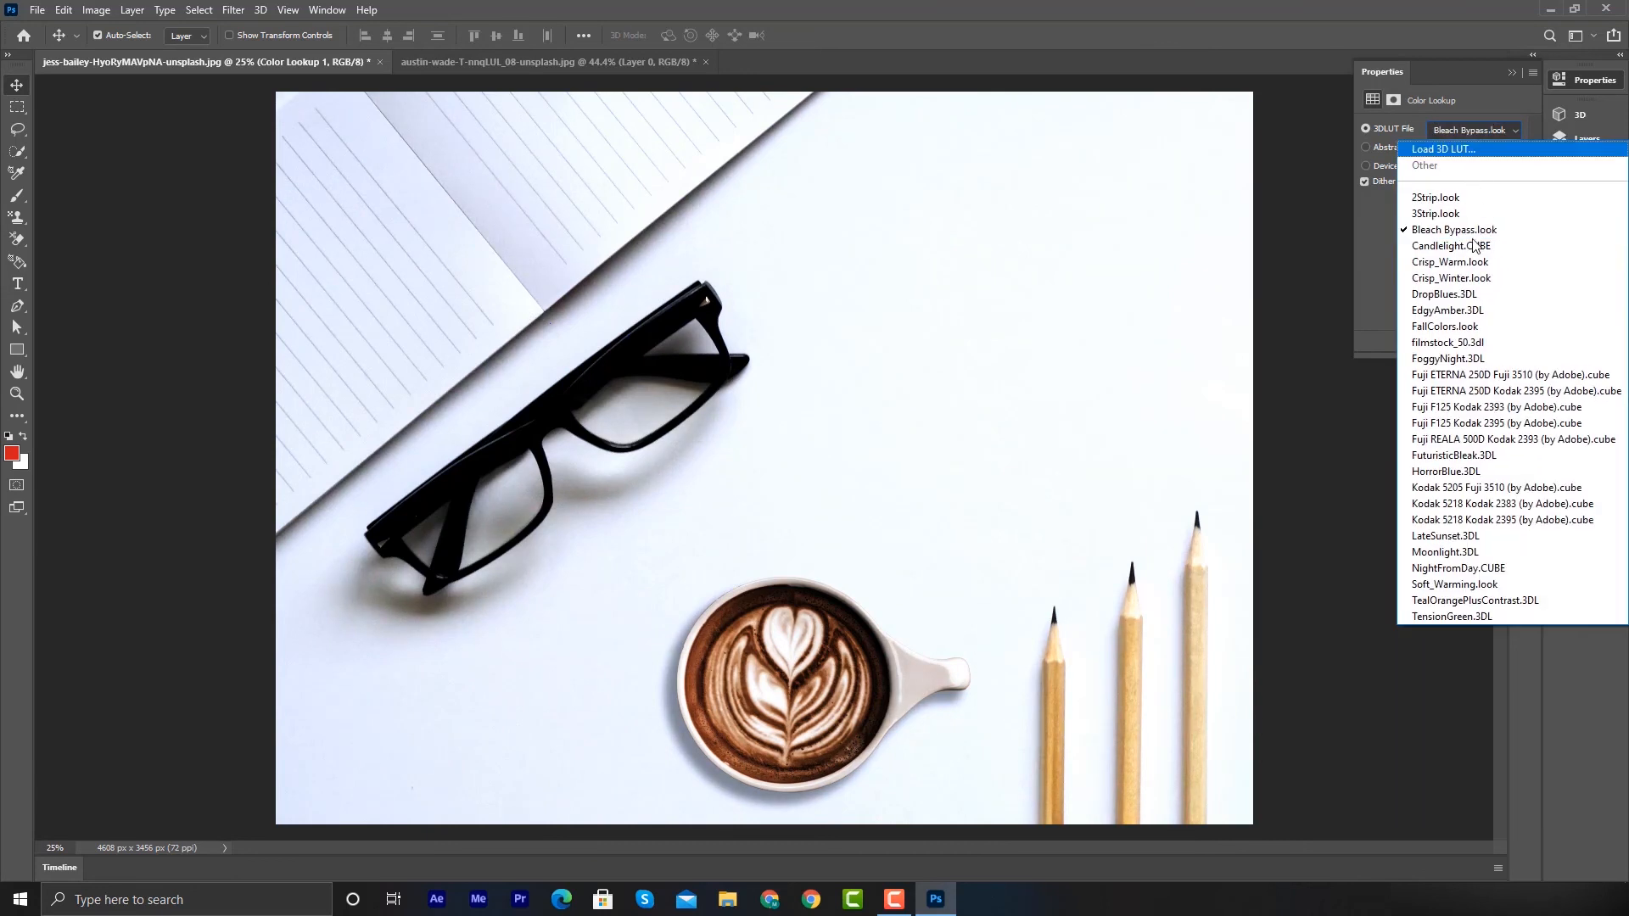
click(1461, 358)
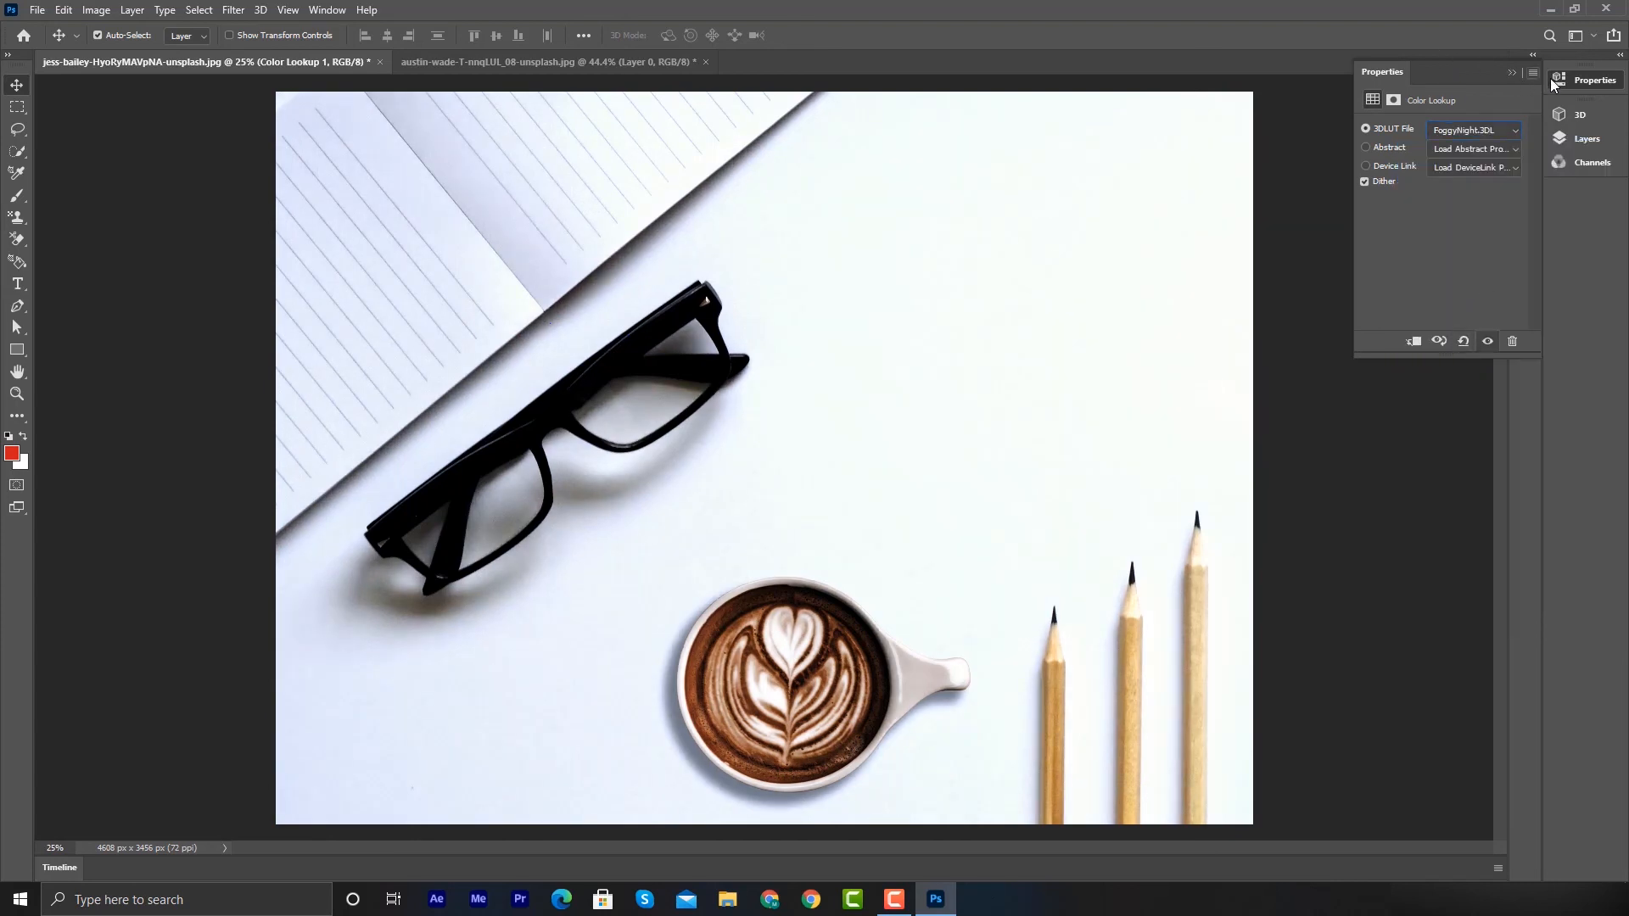
click(1588, 138)
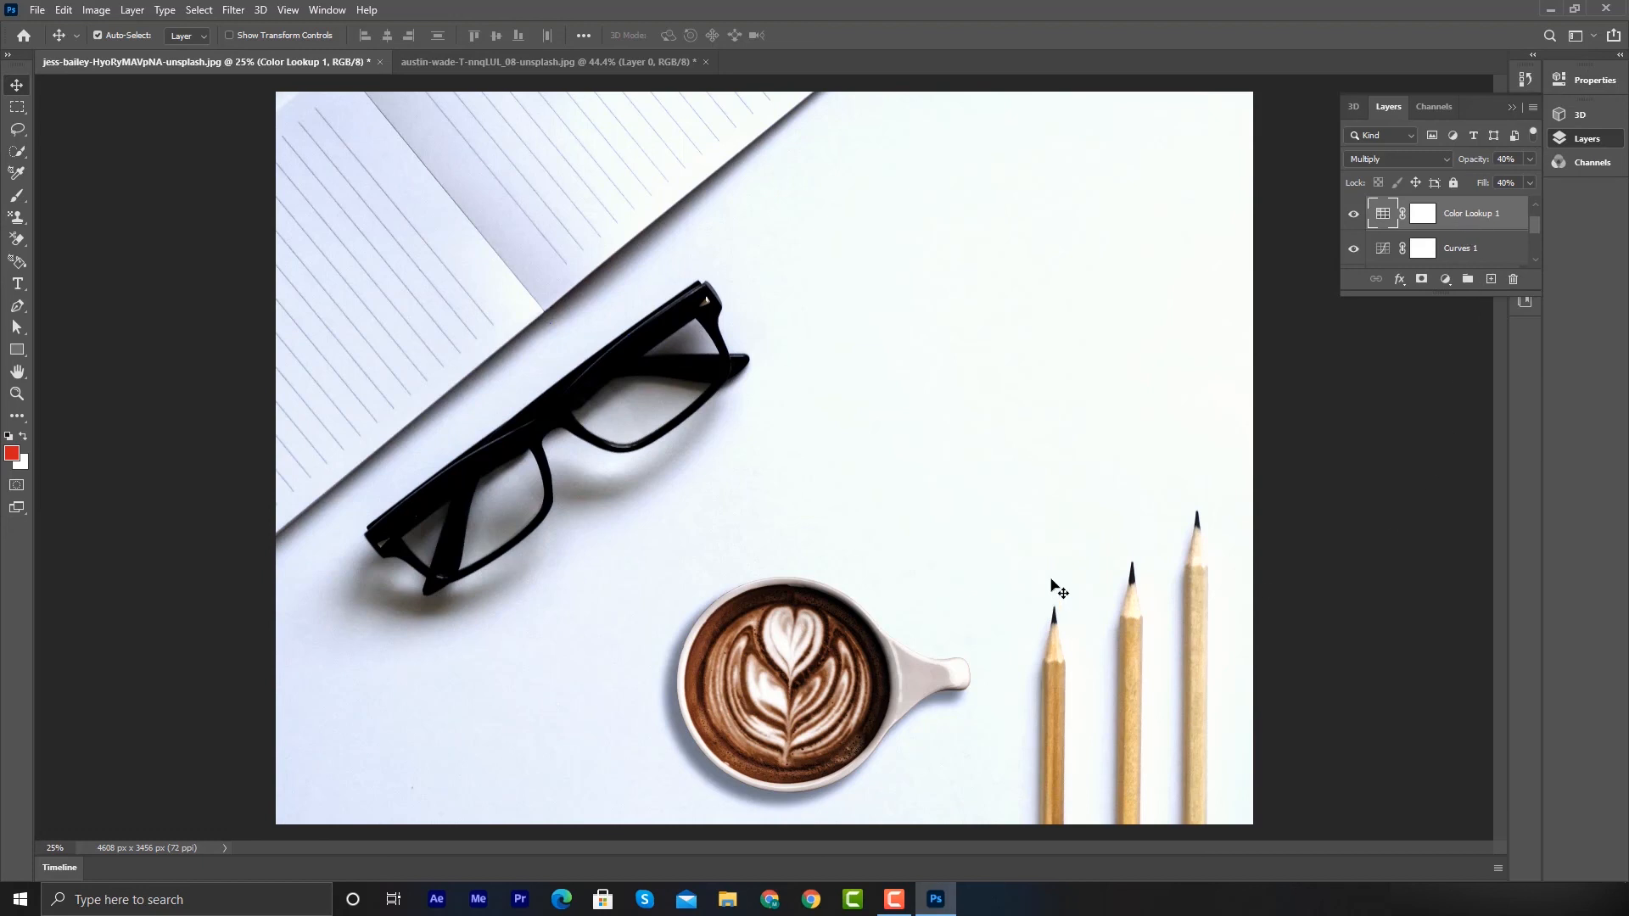
click(1031, 354)
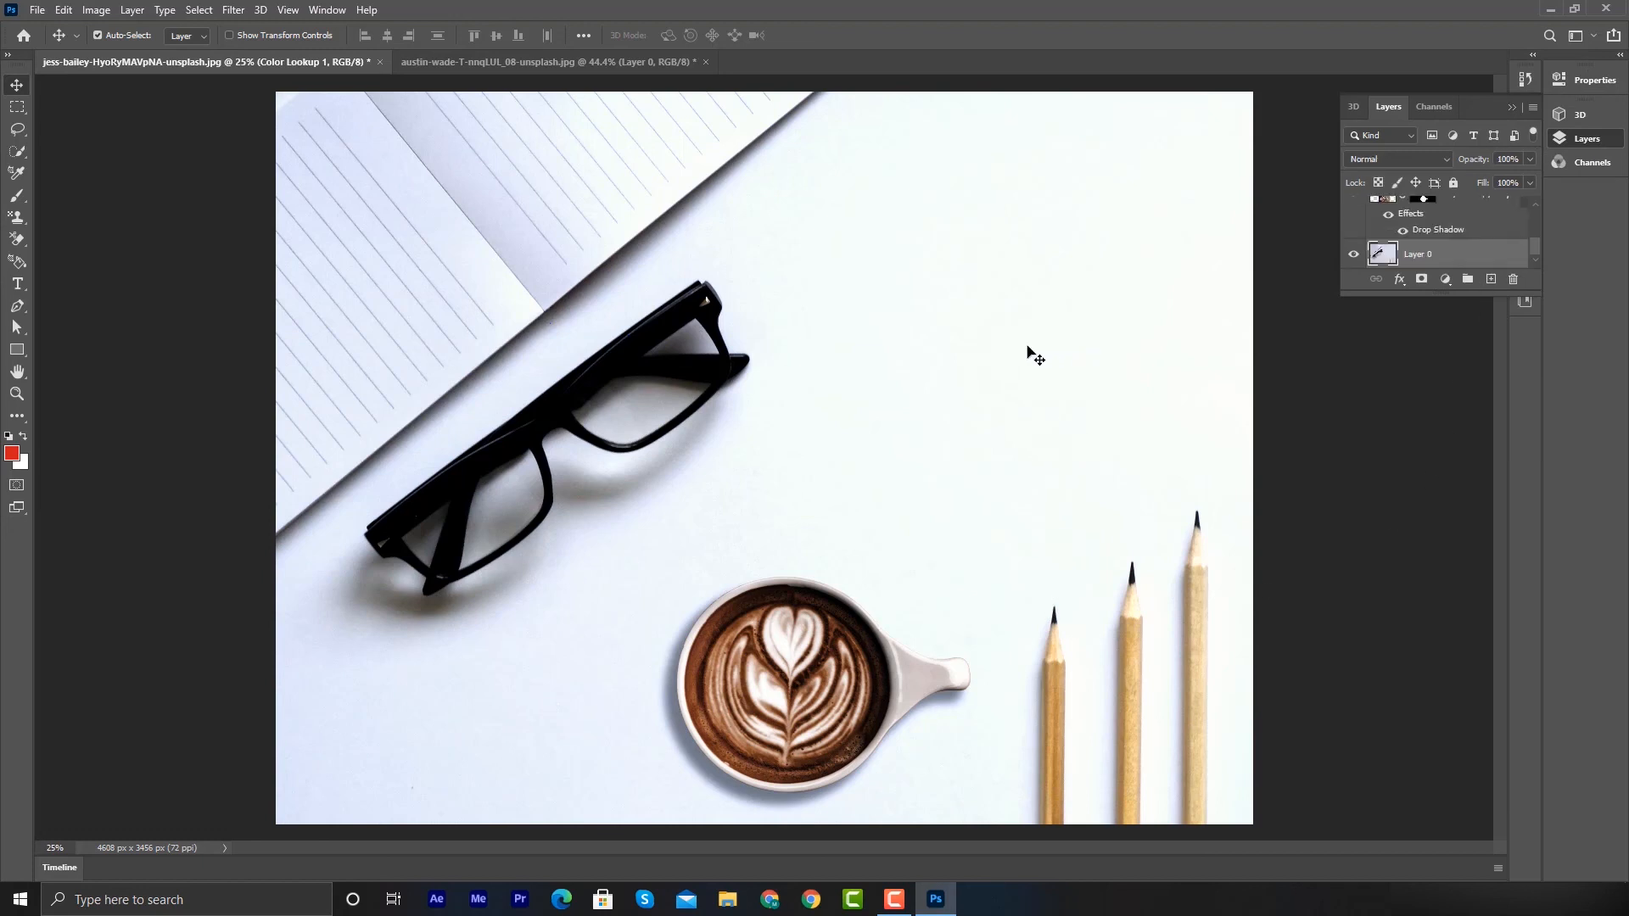